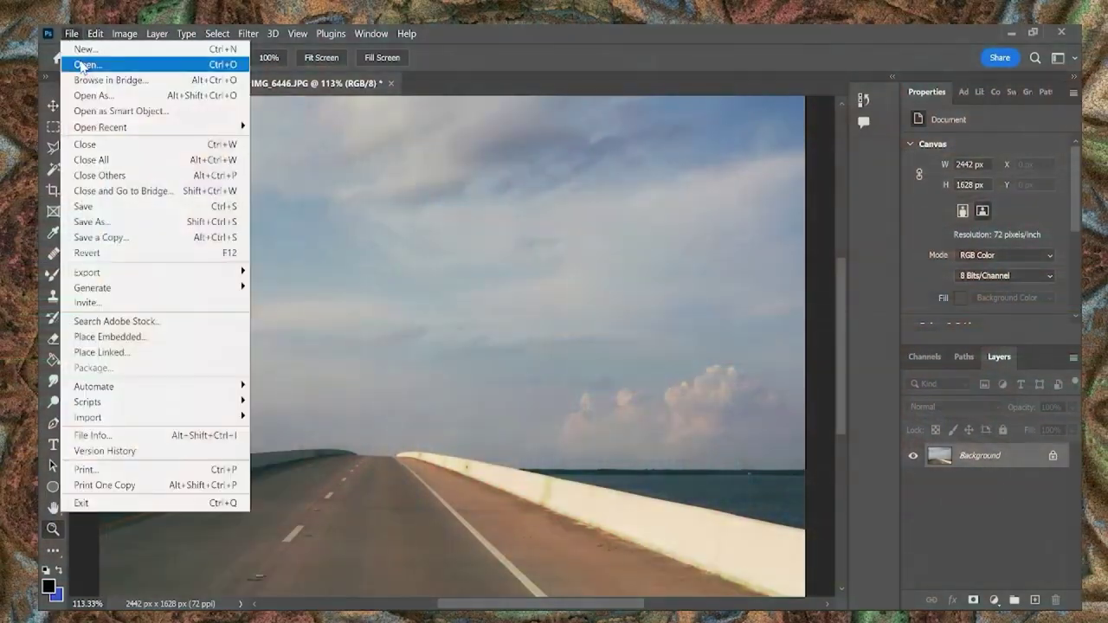
- Open the sea photo IMG_5954.JPG and begin a Levels adjustment, lowering the white point to 195
left_click(81, 54)
scroll(606, 260, "up", 10)
left_click(355, 344)
left_click(953, 505)
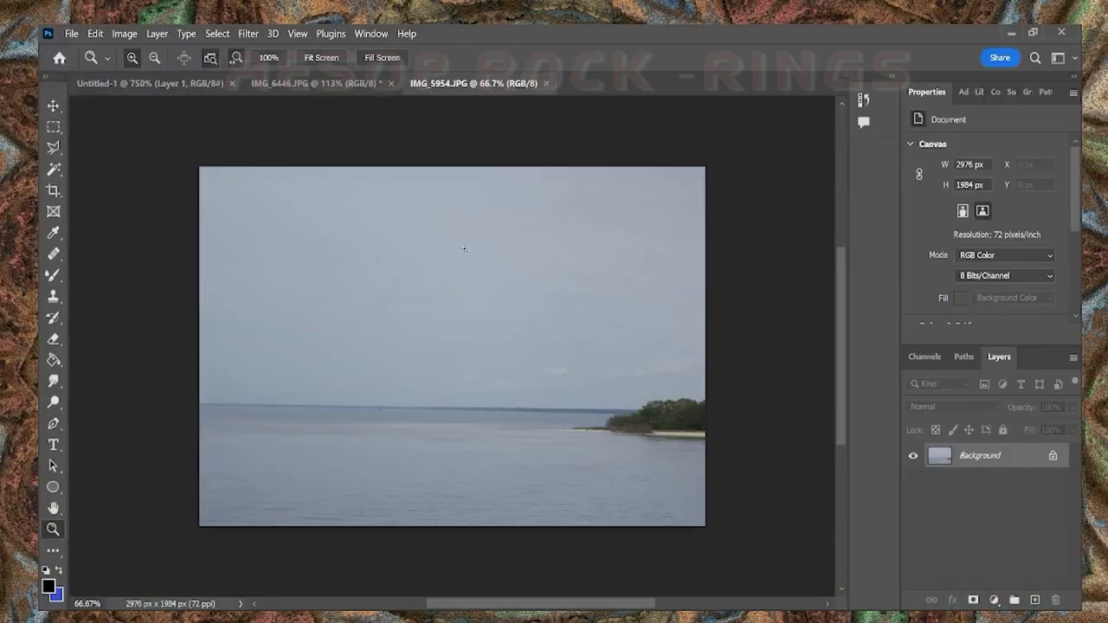
key("ctrl+l")
left_click_drag(961, 294, 916, 295)
- Finish the Levels adjustment at 29 / 0.53 / 195 and apply it
left_click_drag(841, 297, 870, 297)
left_click_drag(768, 295, 791, 295)
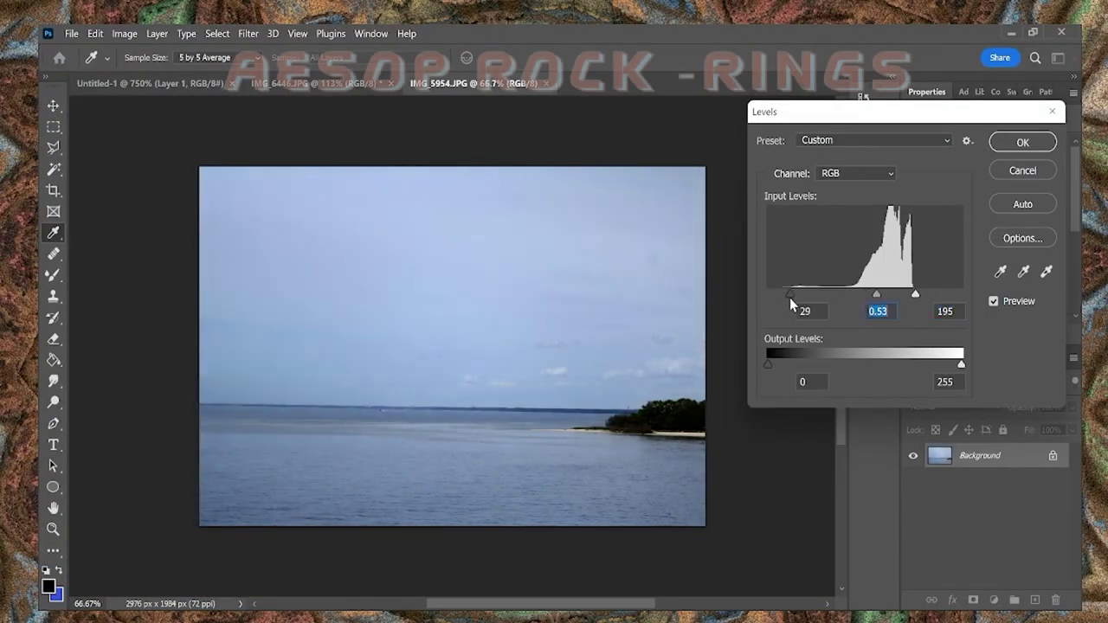
key("Return")
- Shape the RGB Curves: brighten the highlights, darken the midtones, lift the shadows
key("ctrl+m")
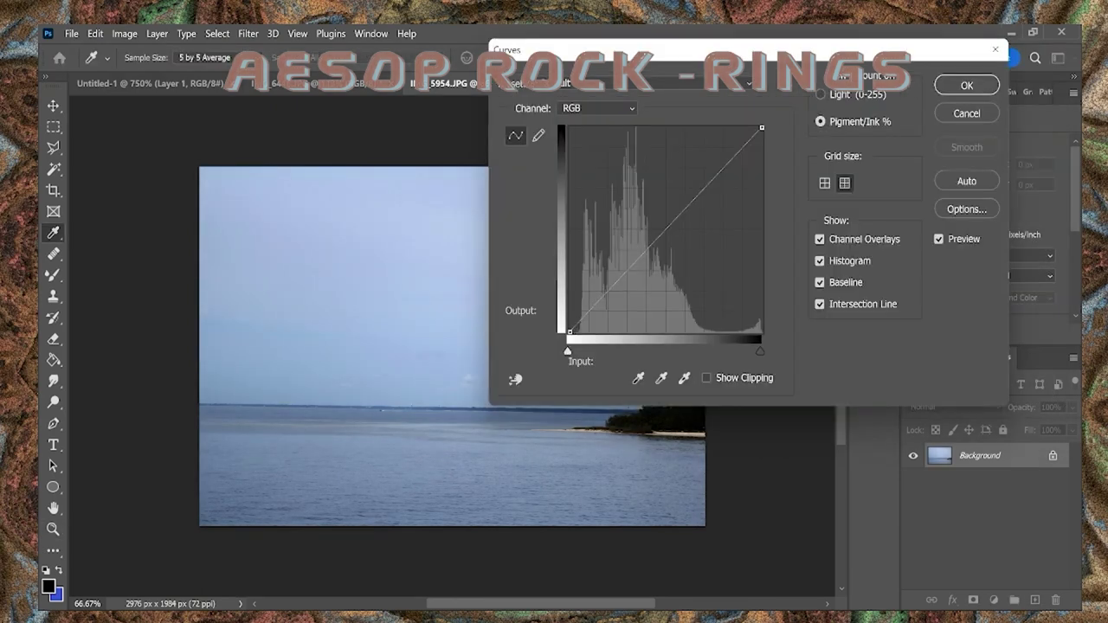
left_click_drag(724, 93, 941, 57)
left_click_drag(942, 185, 941, 159)
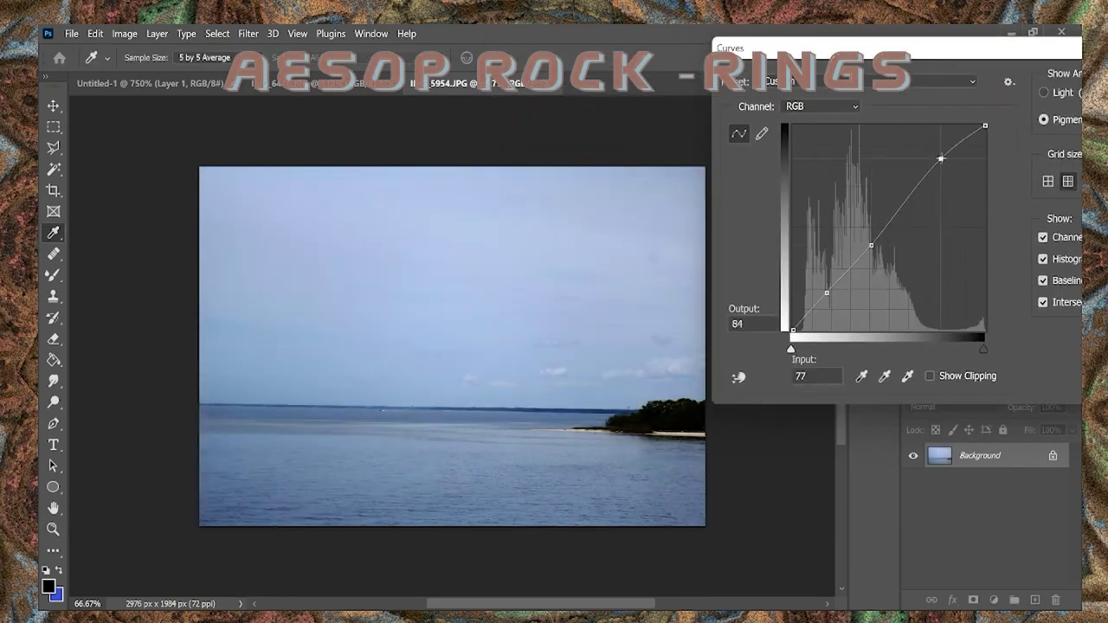
left_click_drag(867, 253, 871, 234)
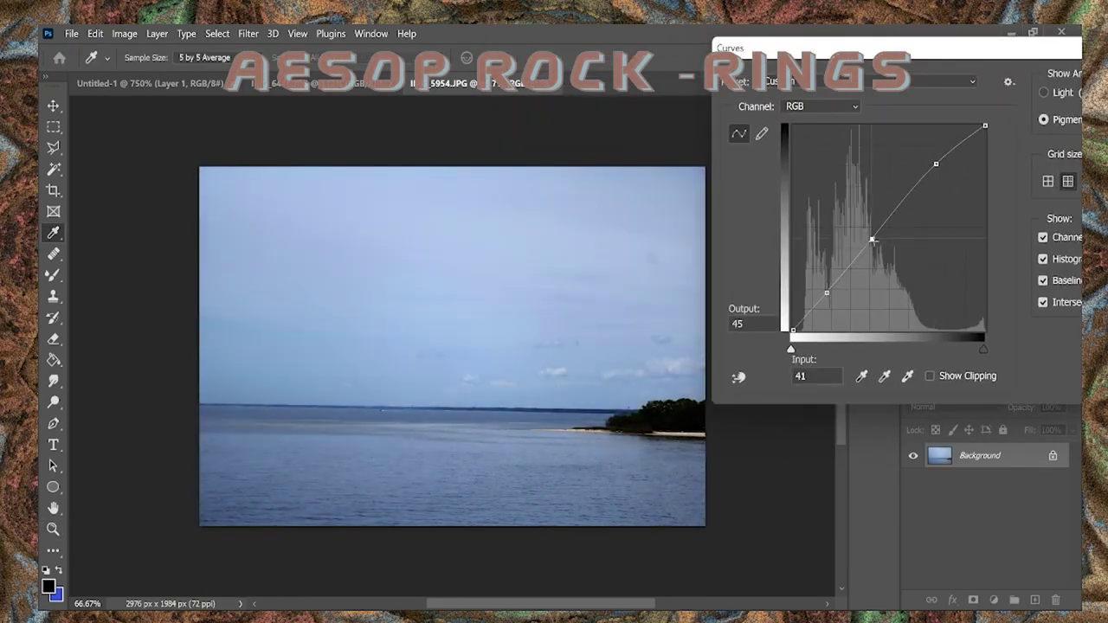
left_click_drag(827, 293, 822, 275)
- Adjust the Red, Green and Blue channel curves for a cool tint and apply Curves
key("alt+3")
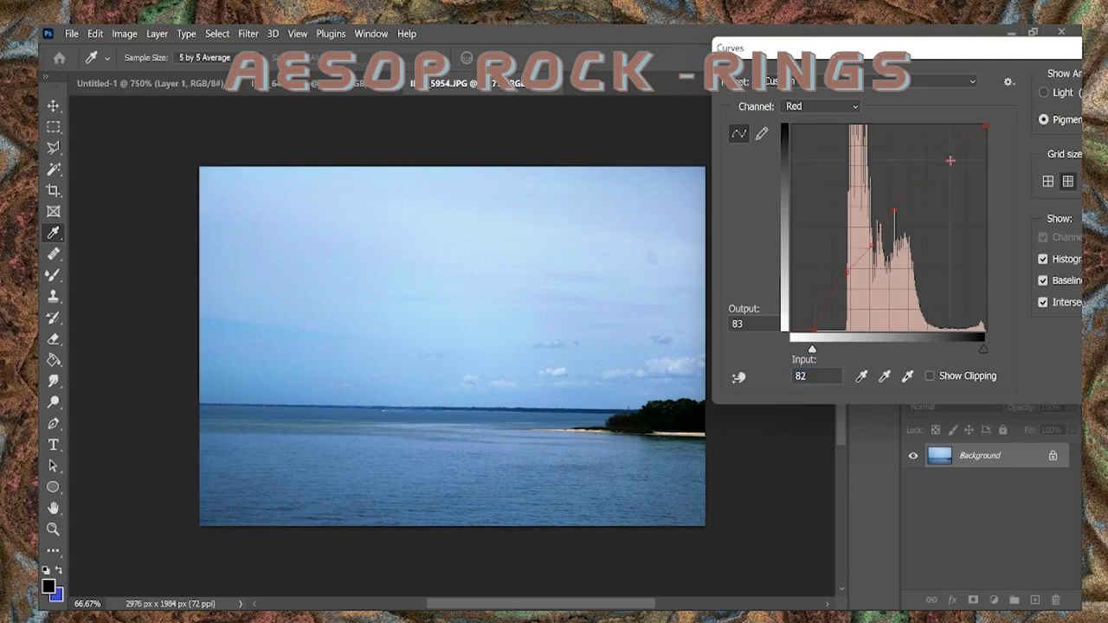
left_click(840, 150)
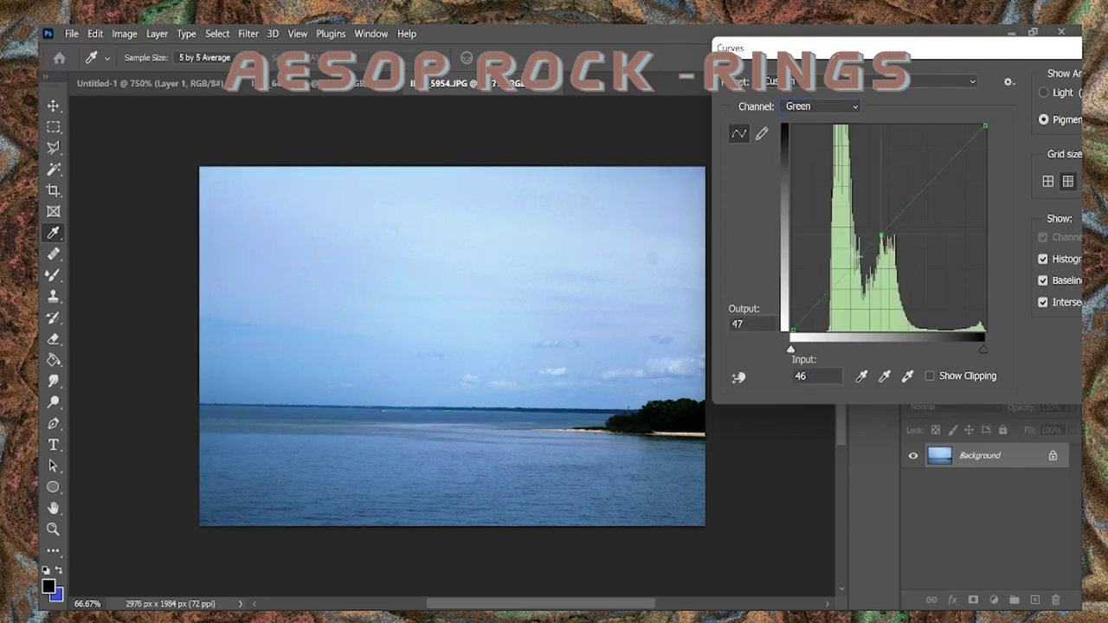
left_click_drag(791, 349, 821, 350)
mouse_move(825, 349)
left_mouse_down()
mouse_move(791, 349)
mouse_move(801, 353)
left_mouse_up()
left_click(830, 163)
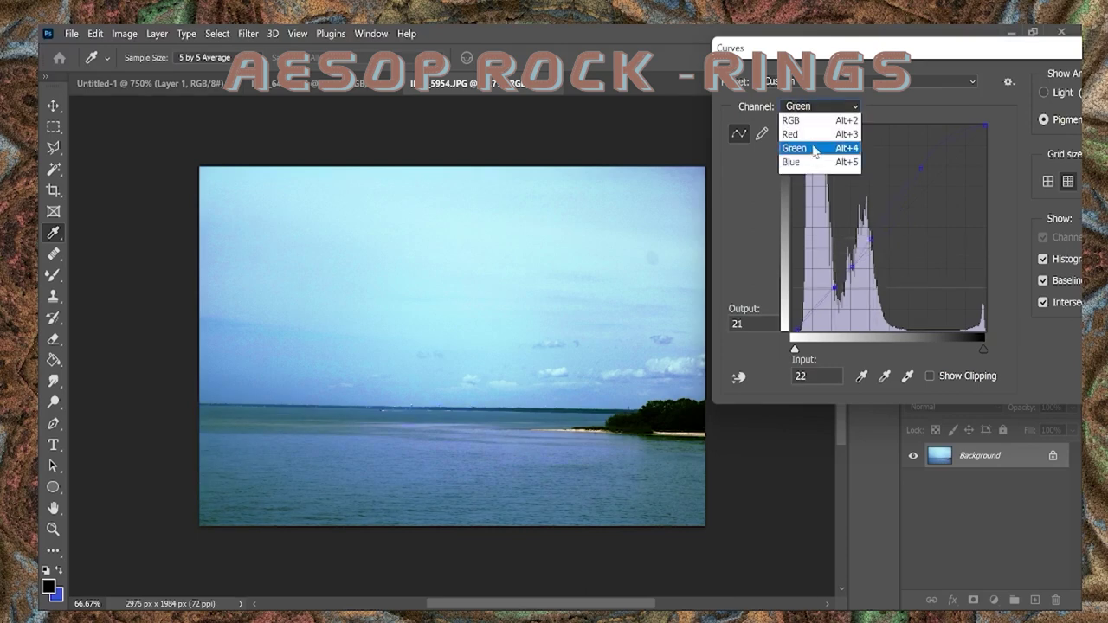
left_click(814, 152)
left_click(124, 33)
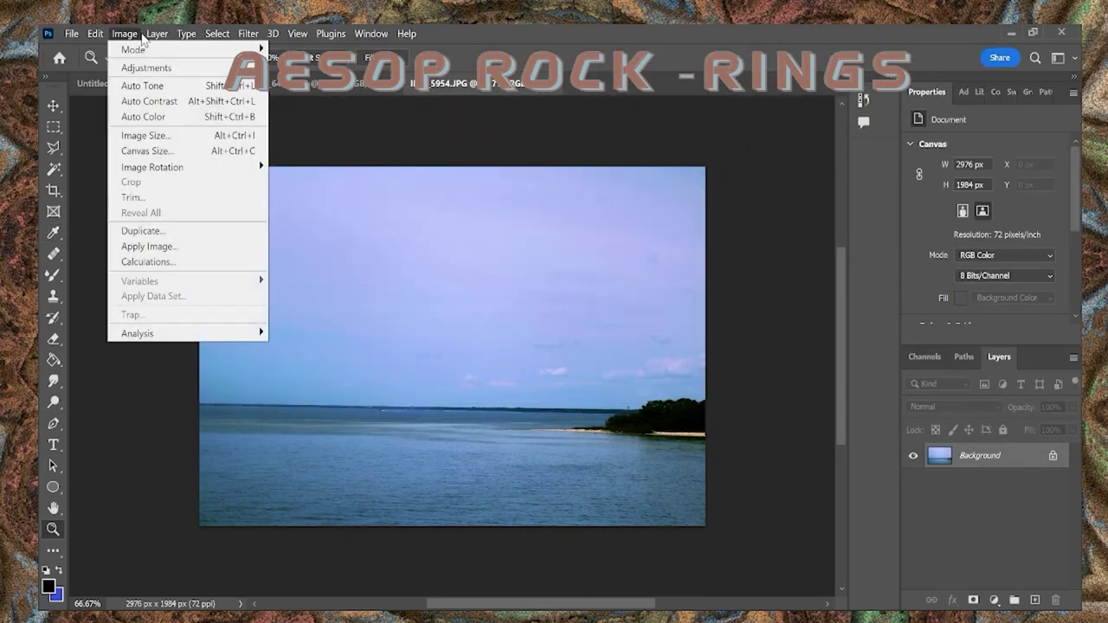
- Try Shadows/Highlights with shadows raised to about 57%
left_click(322, 319)
left_click_drag(823, 176, 843, 179)
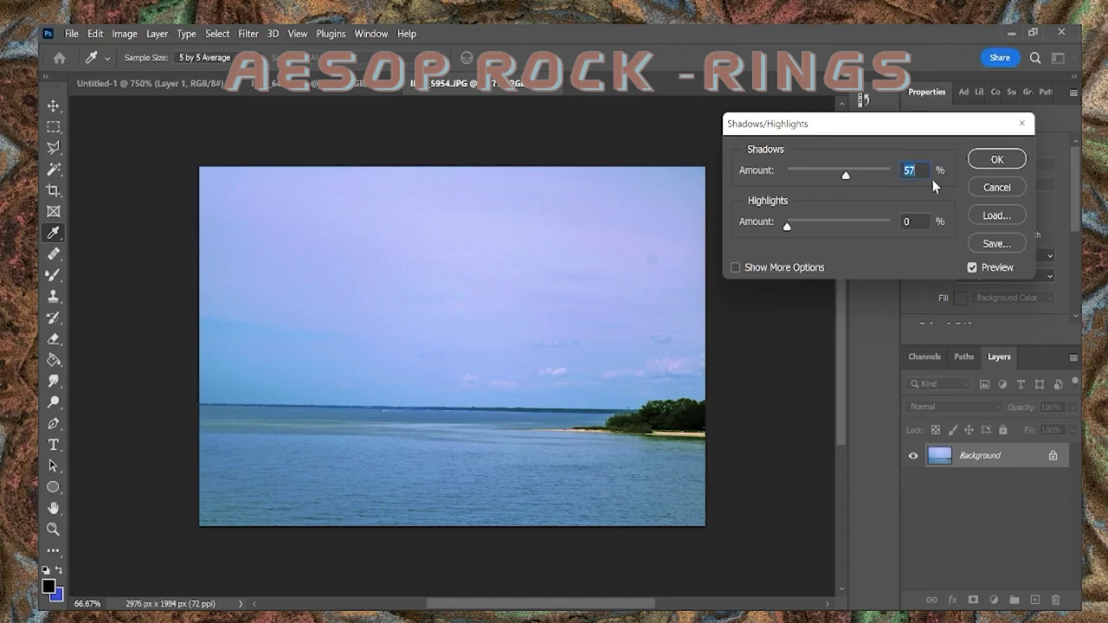
key("Return")
key("z")
- Place the sea photo into Untitled-1 at 49.73% in the top-left corner
mouse_move(187, 100)
left_mouse_down()
mouse_move(186, 136)
mouse_move(517, 341)
mouse_move(241, 144)
left_mouse_up()
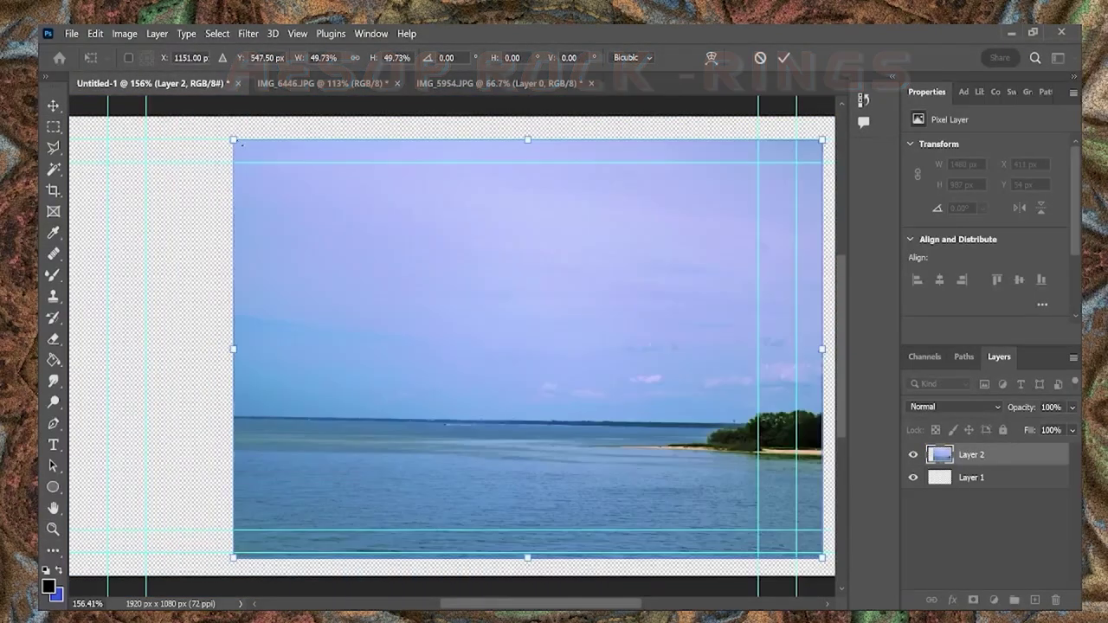
left_click_drag(739, 319, 575, 296)
key("Return")
- Paste a second copy of the sea photo and move it to the left side
left_click(95, 33)
left_click(113, 136)
left_click_drag(580, 364, 545, 606)
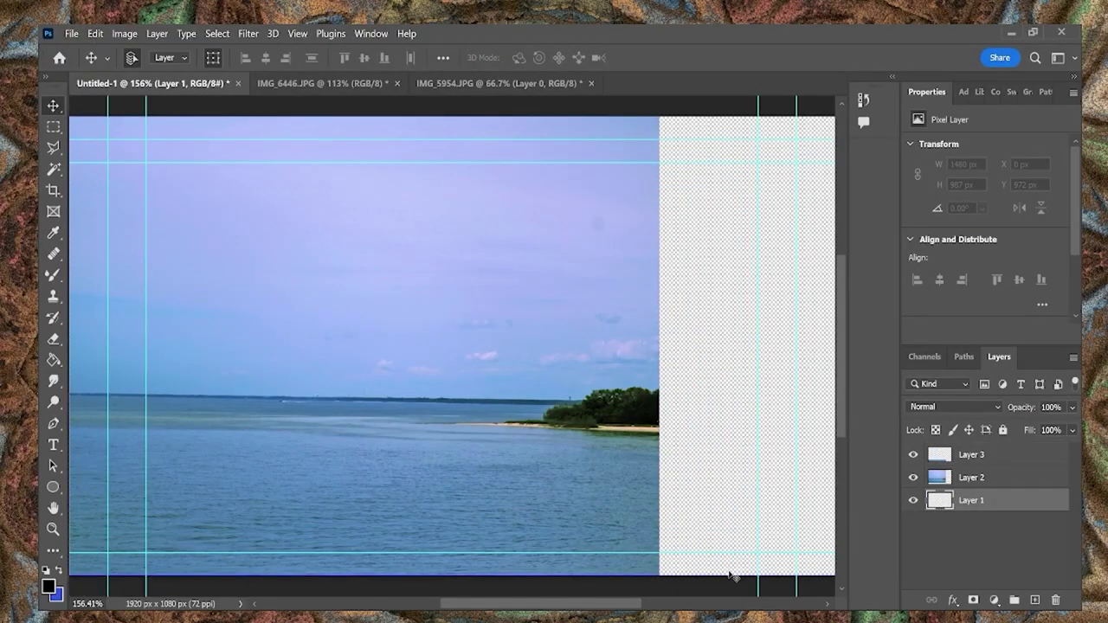
- Paste a third copy, flip it horizontally and line it up on the right
key("ctrl+v")
left_click(95, 33)
left_click(358, 383)
left_click_drag(358, 384, 818, 368)
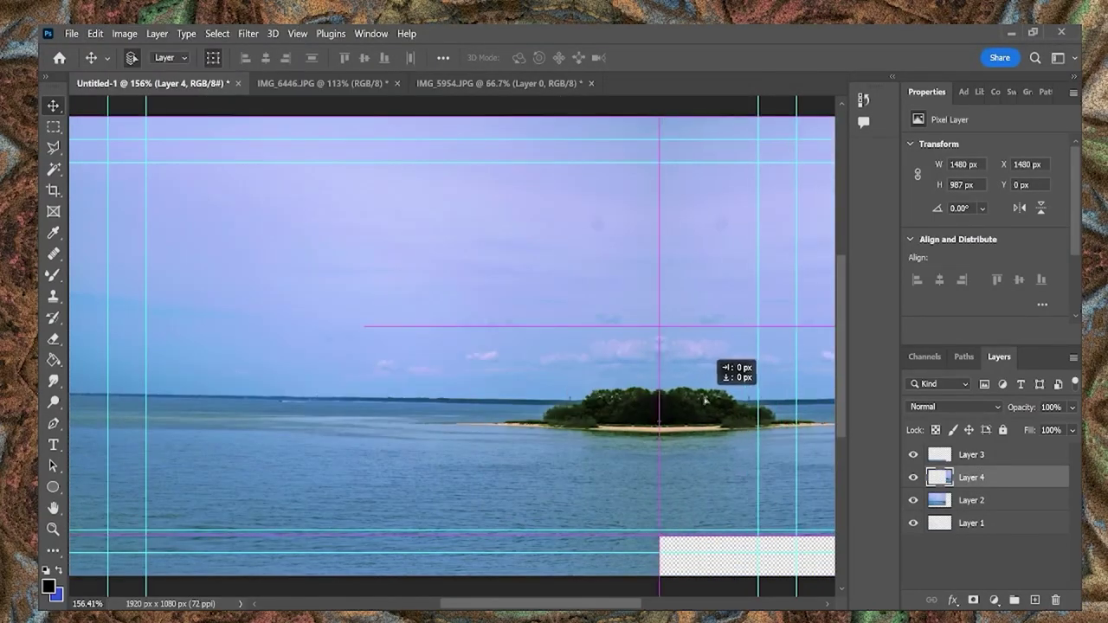
left_click(963, 552)
- Paste a fourth copy, flip it vertically and fill the bottom-right corner
key("ctrl+v")
left_click_drag(701, 485, 736, 259)
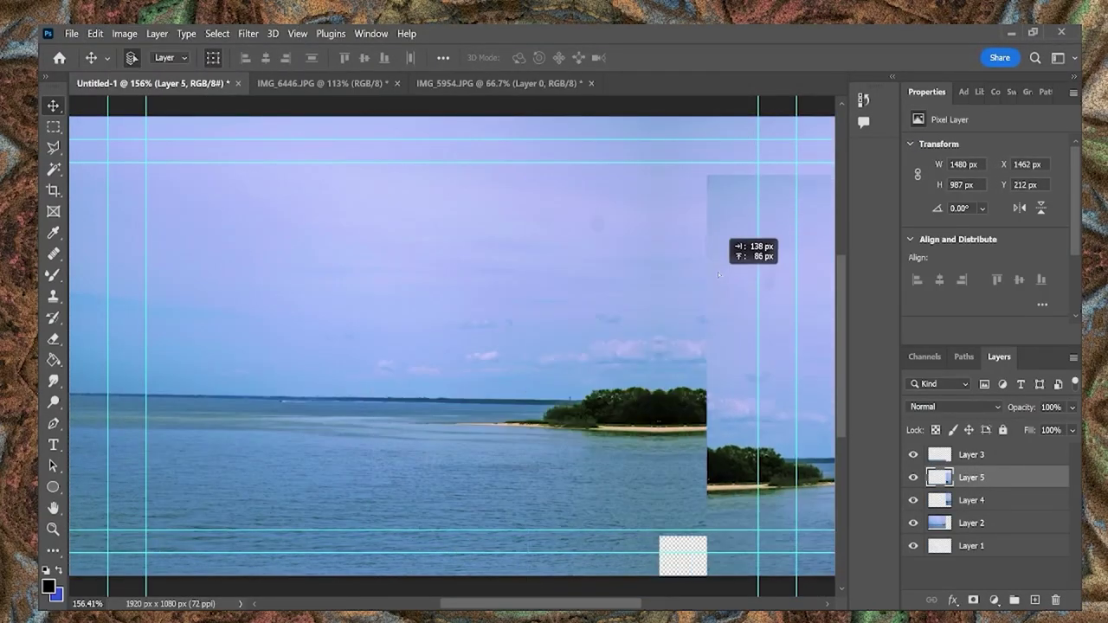
left_click(95, 33)
left_click(359, 371)
left_click_drag(736, 173, 742, 562)
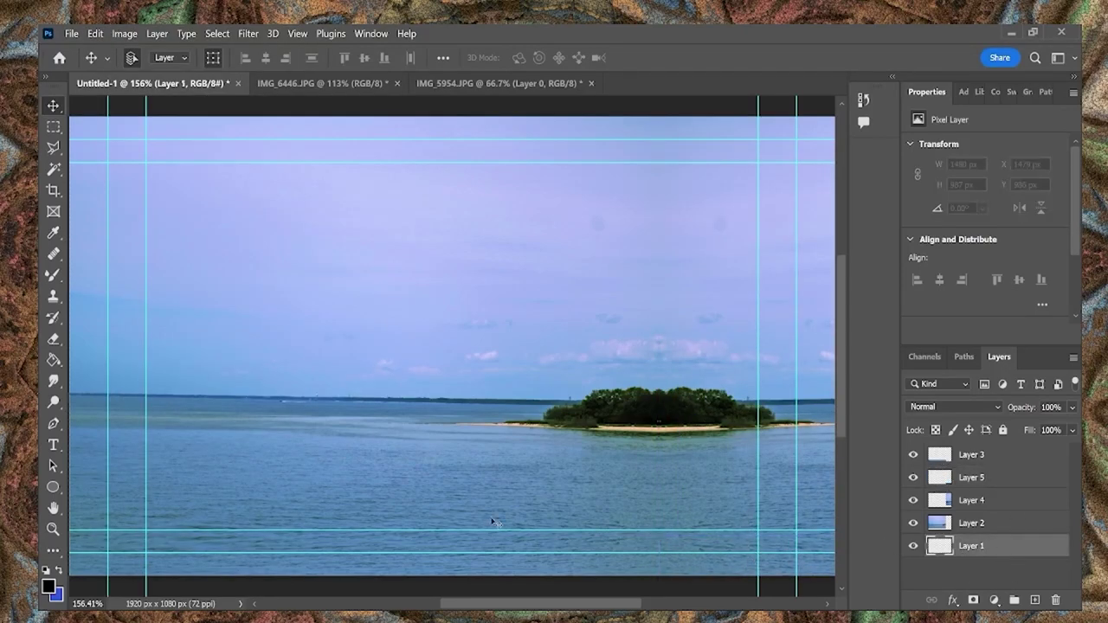
- Merge all visible layers into a single layer
right_click(972, 454)
left_click(905, 558)
left_click(157, 33)
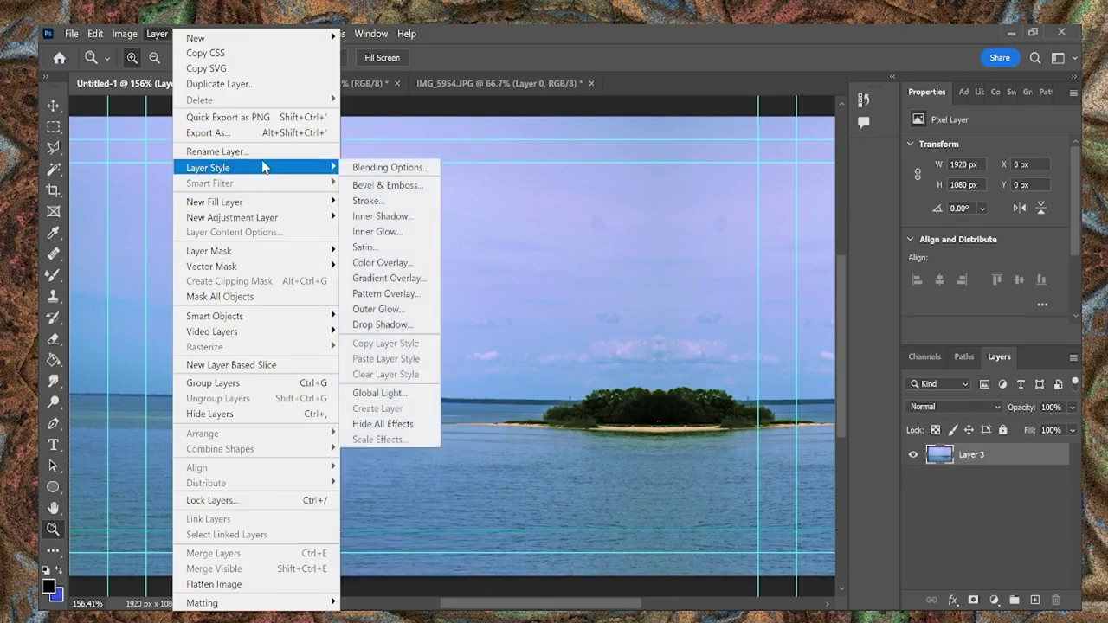
- Zoom out the canvas and switch to the road photo IMG_6446
key("Escape")
key("ctrl+minus")
left_click(334, 83)
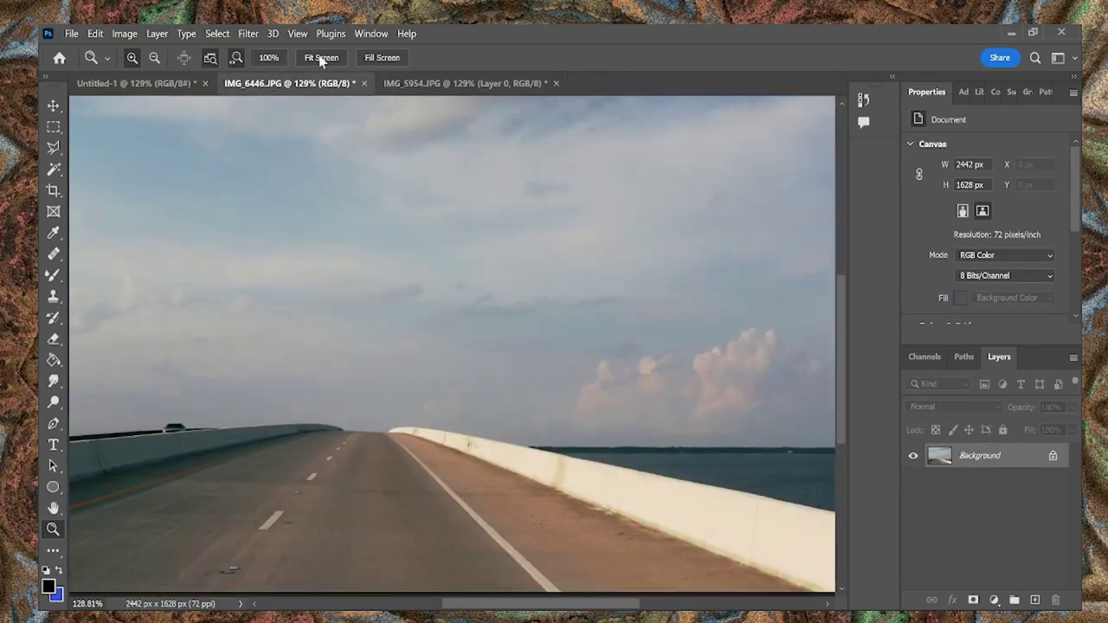
- Open the knife photo IMG_3743 from the file browser
key("ctrl+o")
scroll(523, 316, "down", 10)
scroll(485, 320, "up", 3)
scroll(468, 322, "down", 10)
scroll(425, 342, "down", 3)
scroll(485, 311, "down", 5)
scroll(493, 277, "down", 4)
scroll(457, 260, "down", 10)
scroll(418, 330, "down", 15)
scroll(344, 249, "down", 15)
scroll(534, 327, "up", 4)
scroll(535, 327, "up", 5)
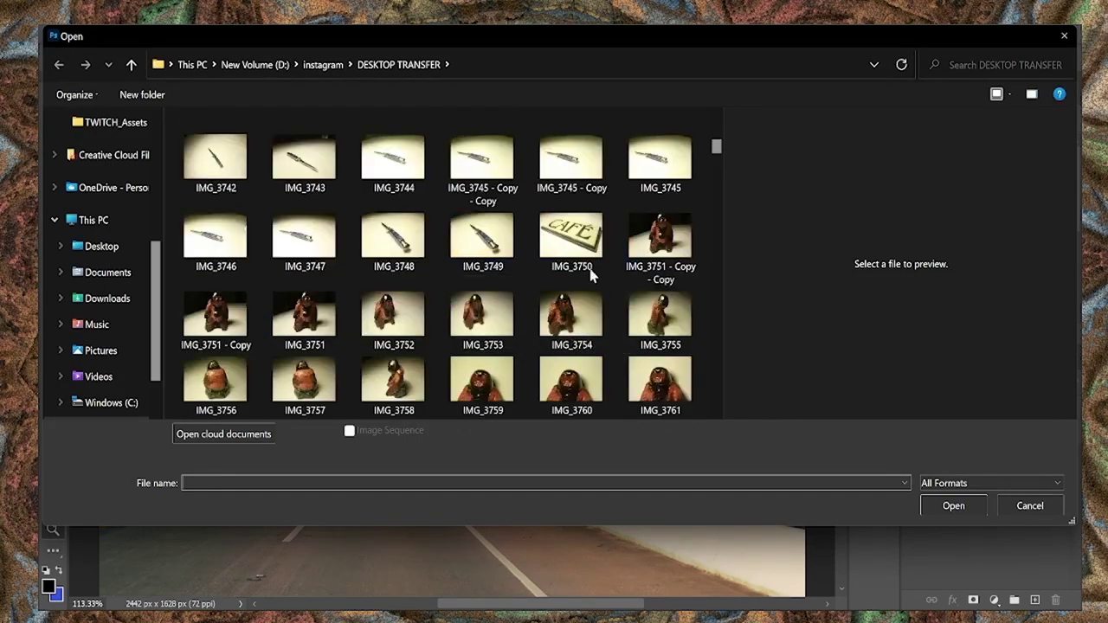
left_click(572, 158)
left_click(304, 156)
left_click(949, 501)
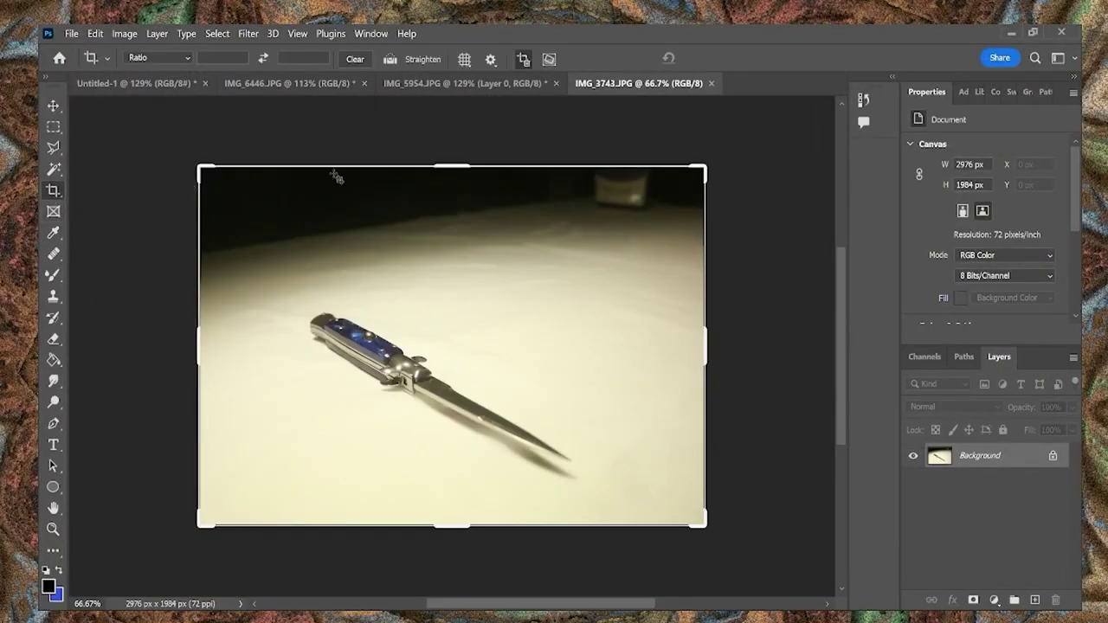
- Crop the top off the knife photo to 2976 × 1504 px and trial Levels 11 / 0.74, discarding it
left_click_drag(453, 165, 460, 207)
key("Return")
key("ctrl+l")
left_click_drag(777, 295, 777, 295)
left_click_drag(870, 295, 889, 299)
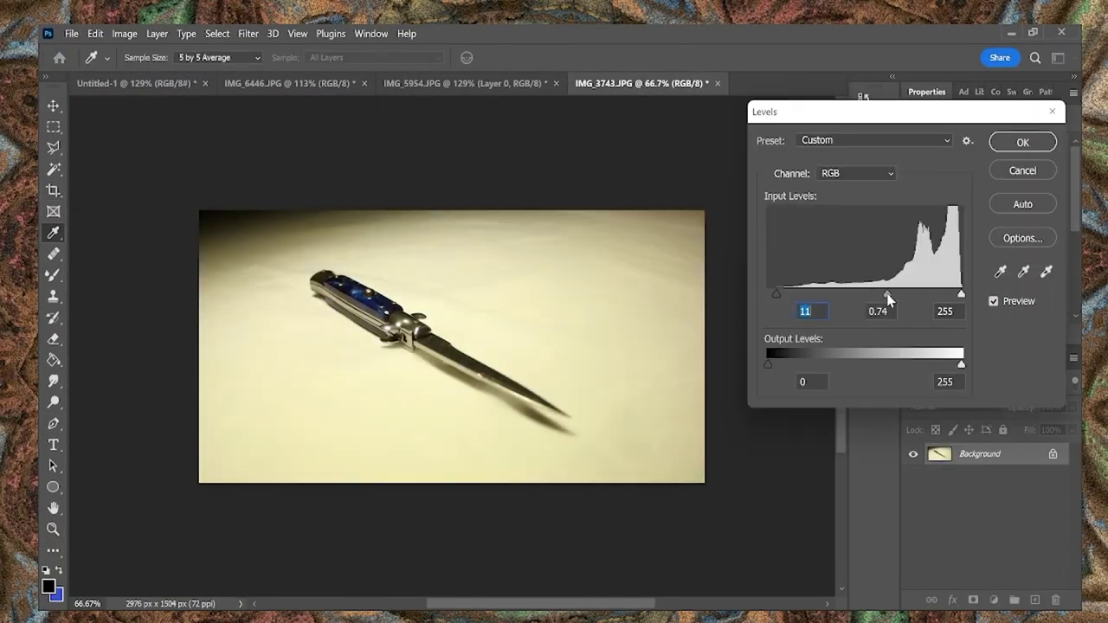
left_click(1013, 170)
- Neutralise the yellow cast with Curves on RGB, Red, Green and Blue, then reopen the file browser
key("ctrl+m")
left_click(929, 217)
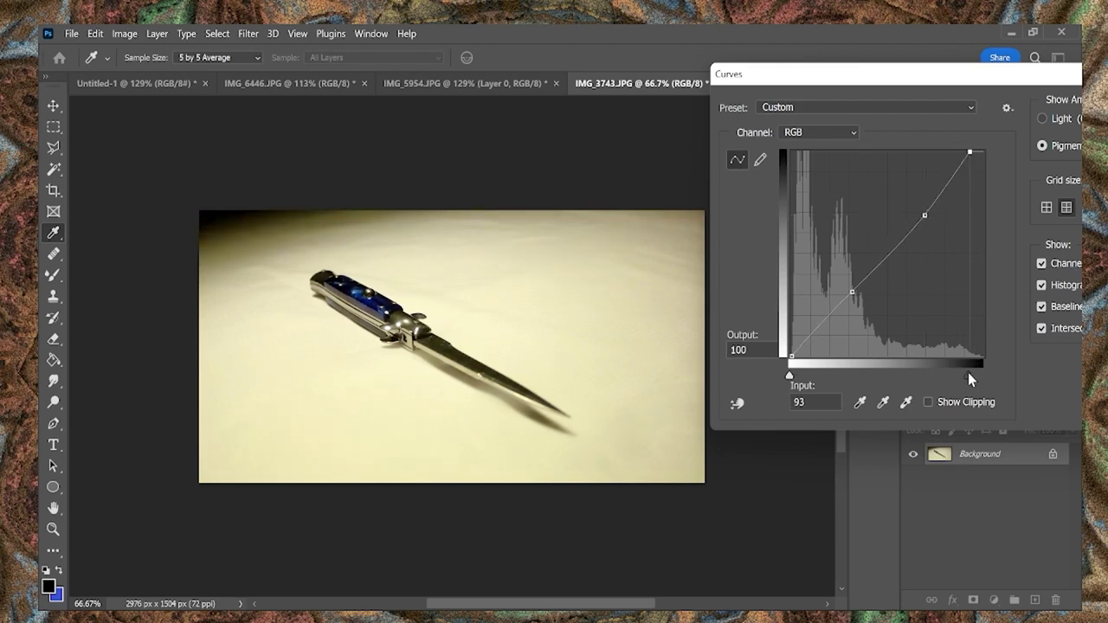
left_click(824, 164)
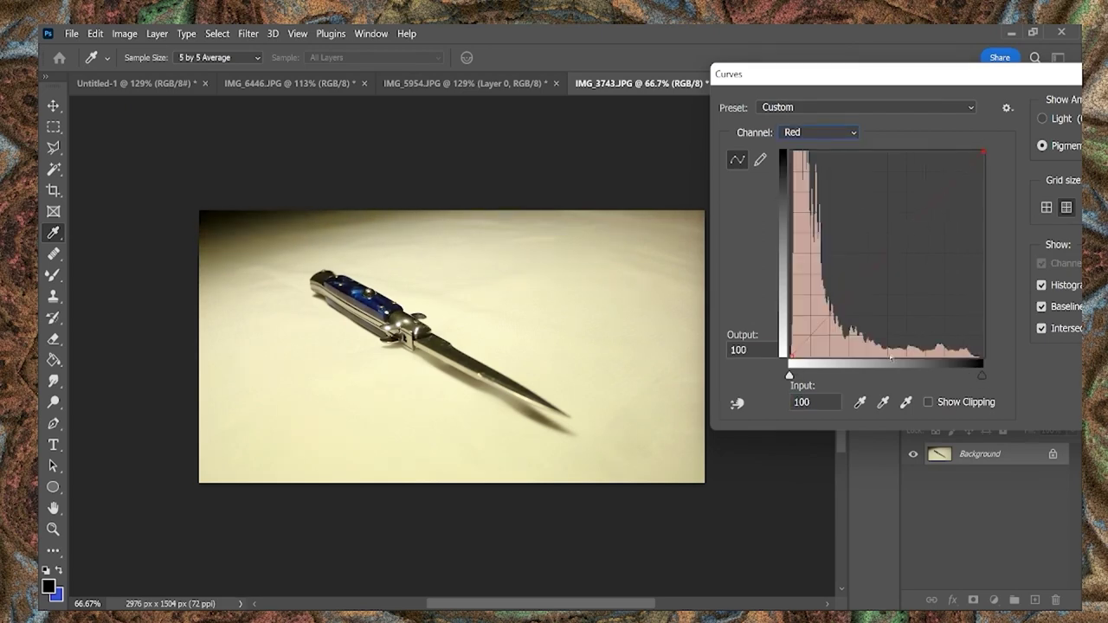
scroll(847, 136, "down", 1)
left_click(823, 132)
left_click(818, 186)
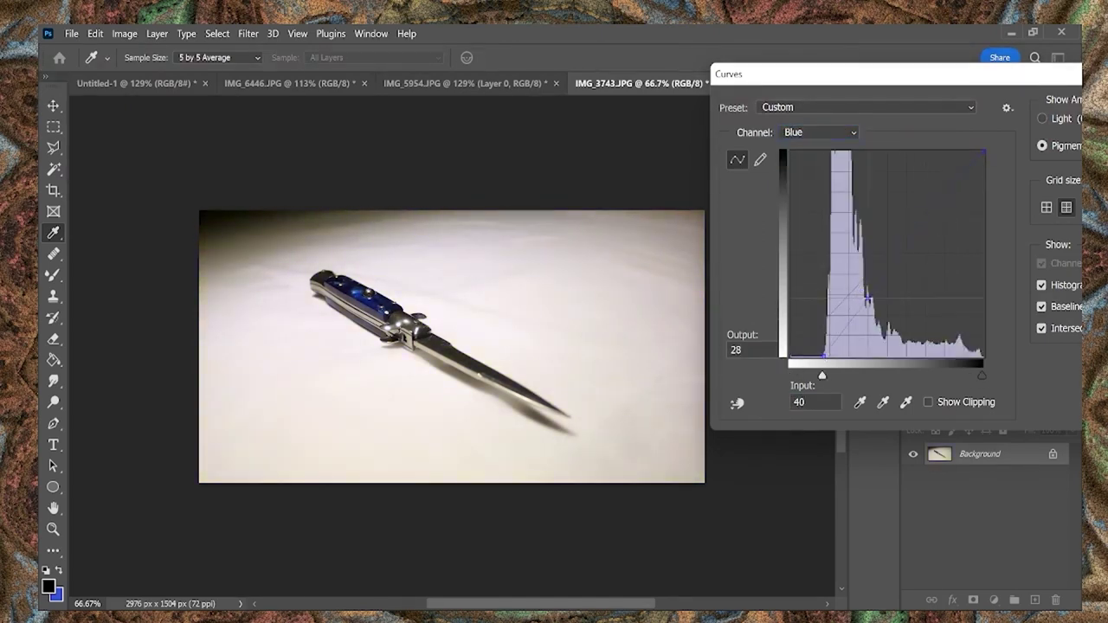
key("Return")
key("c")
key("ctrl+o")
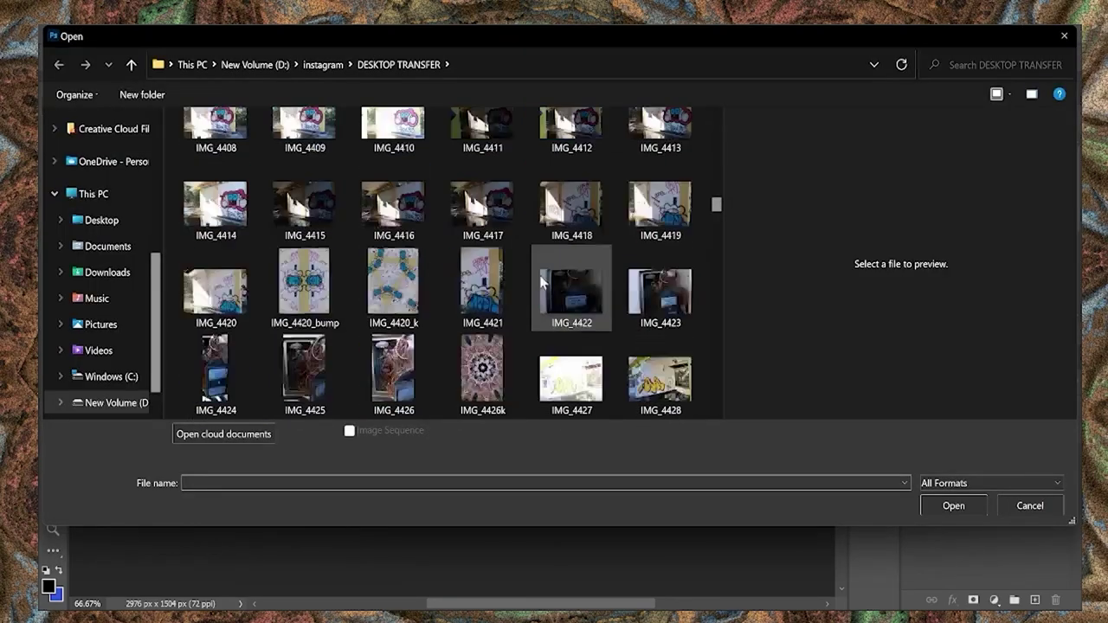
- Open heron photo IMG_4531 and apply Levels 12/240, red midtones 1.16, blue black point 7
double_click(393, 292)
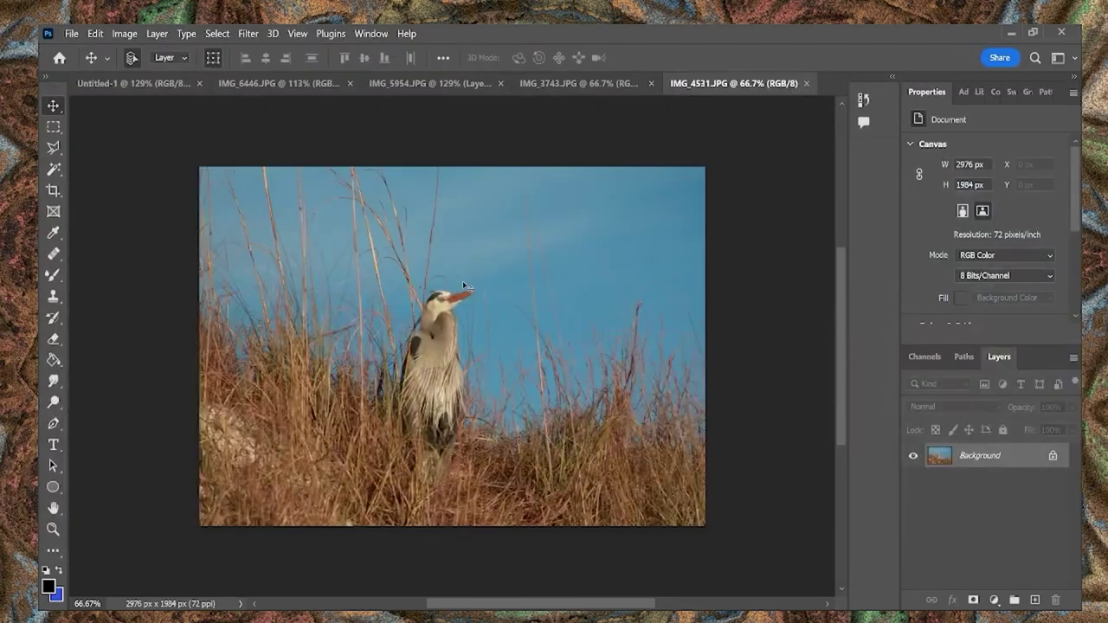
key("ctrl+l")
left_click_drag(768, 294, 776, 294)
mouse_move(961, 295)
left_mouse_down()
mouse_move(935, 293)
mouse_move(950, 295)
left_mouse_up()
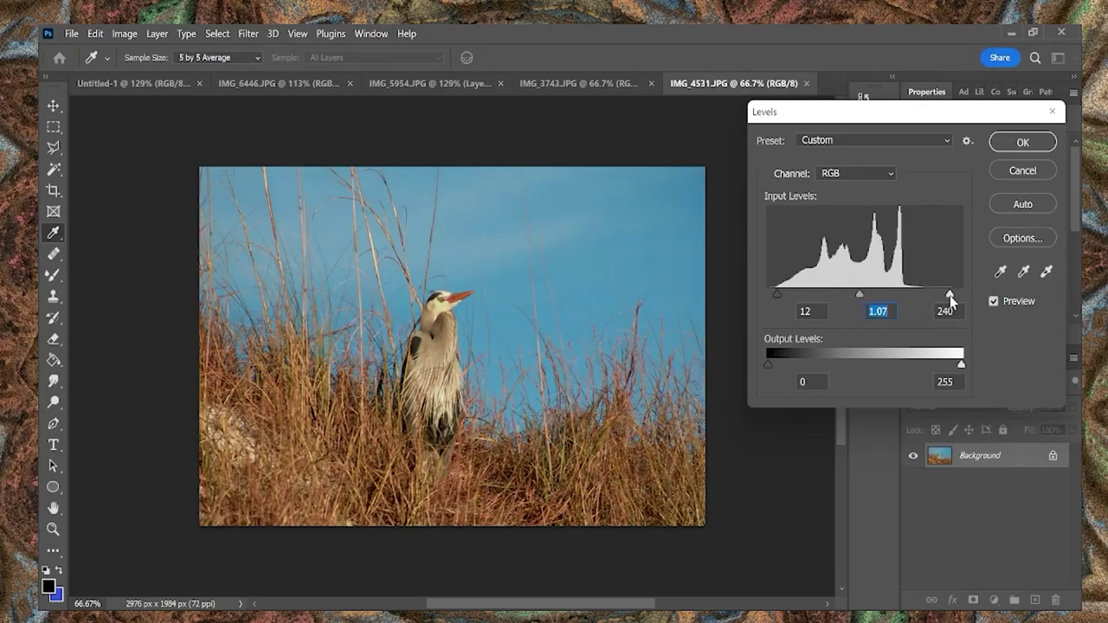
key("alt+3")
left_click_drag(864, 295, 855, 295)
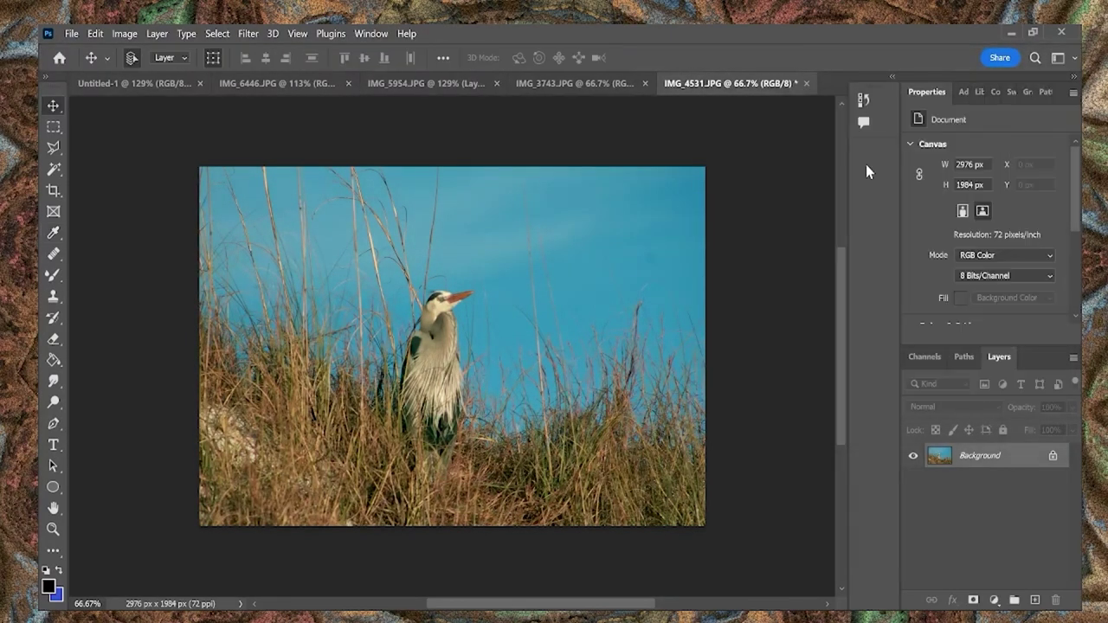
key("alt+5")
left_click_drag(768, 294, 771, 295)
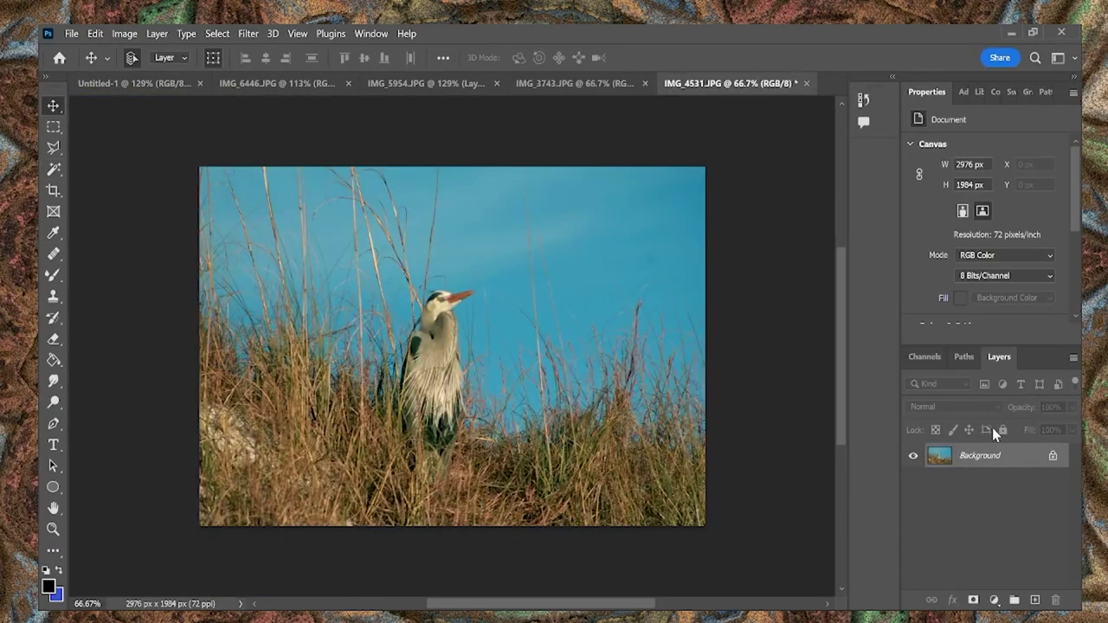
- Bring the heron photo into Untitled-1 as a layer, position it over the canvas and commit
left_click_drag(980, 455, 508, 329)
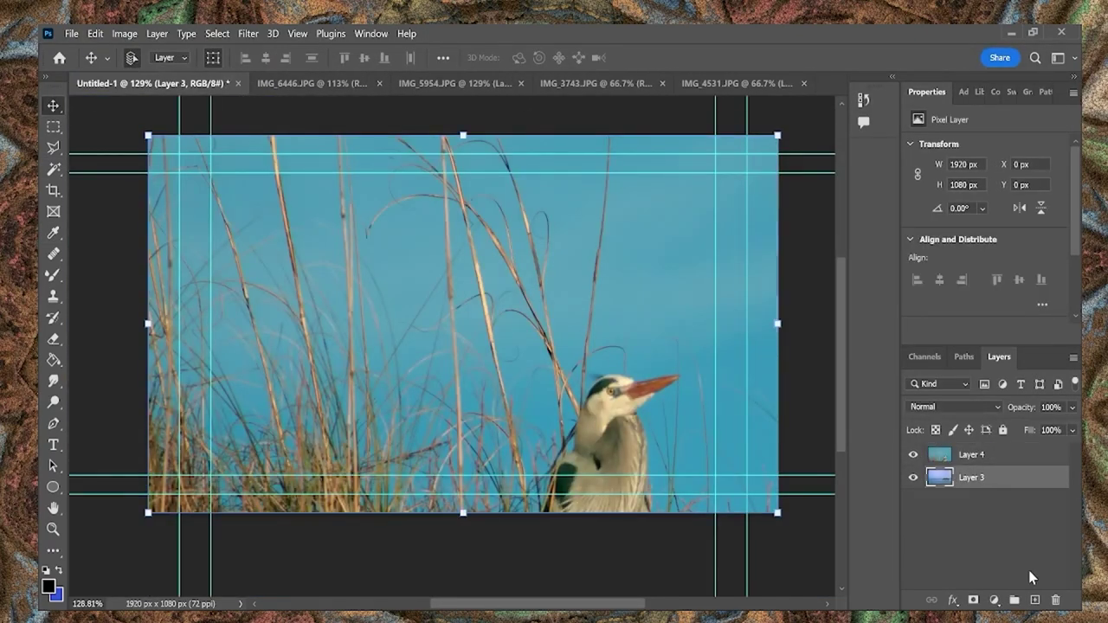
mouse_move(371, 230)
left_mouse_down()
mouse_move(243, 227)
mouse_move(778, 307)
left_mouse_up()
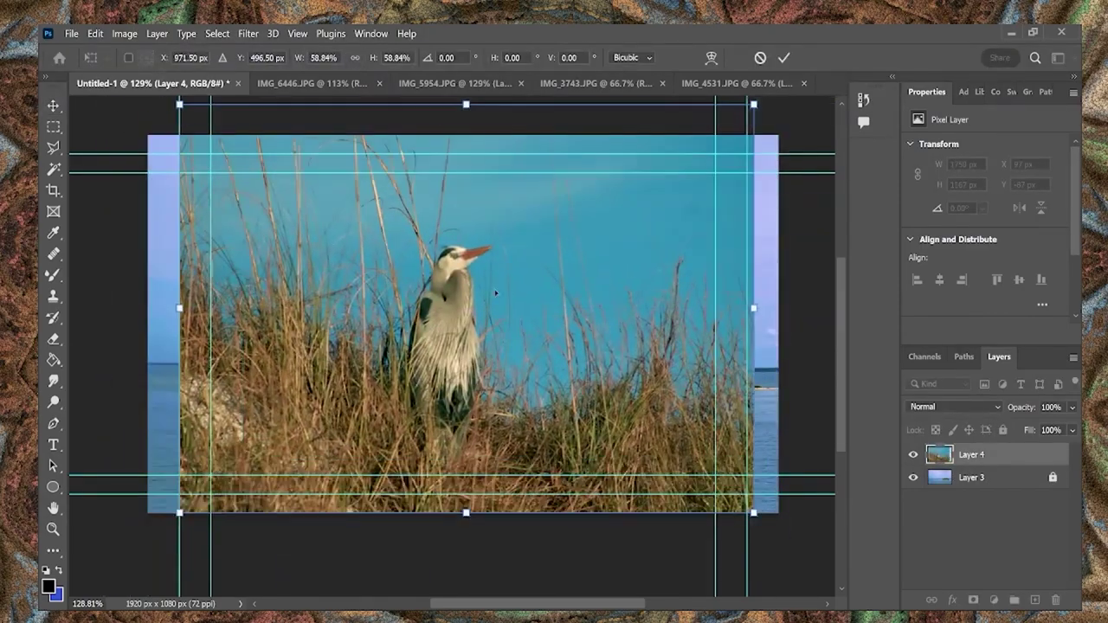
key("Return")
left_click(53, 169)
- Magic-wand select the pale grass patches and set Layer 4's blend mode to Darker Color
left_click(217, 390)
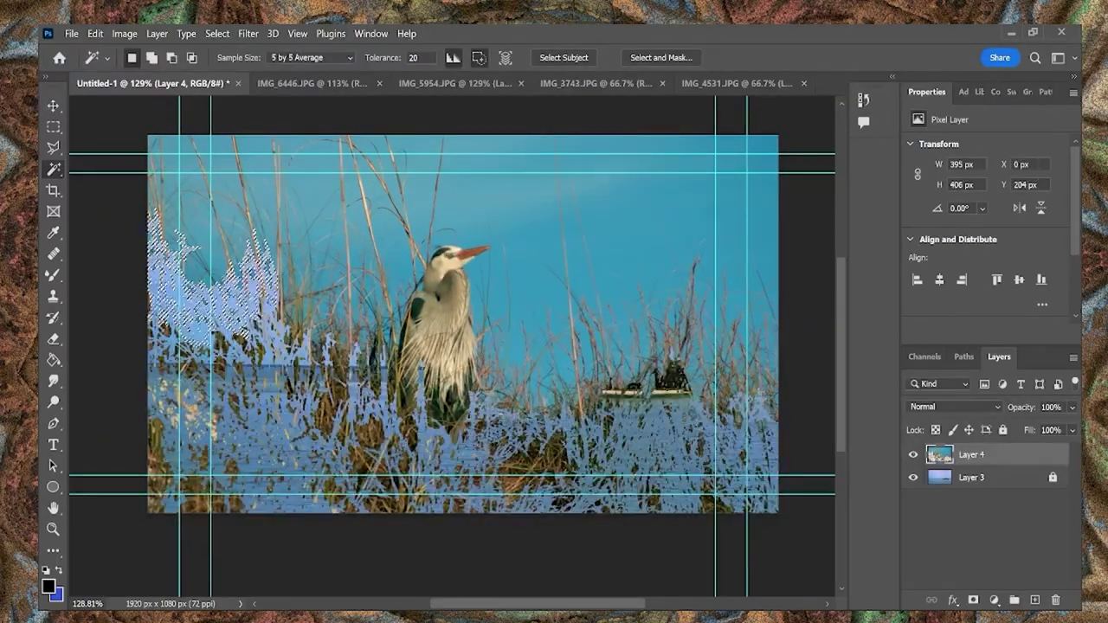
left_click(671, 381, "shift")
left_click(536, 459)
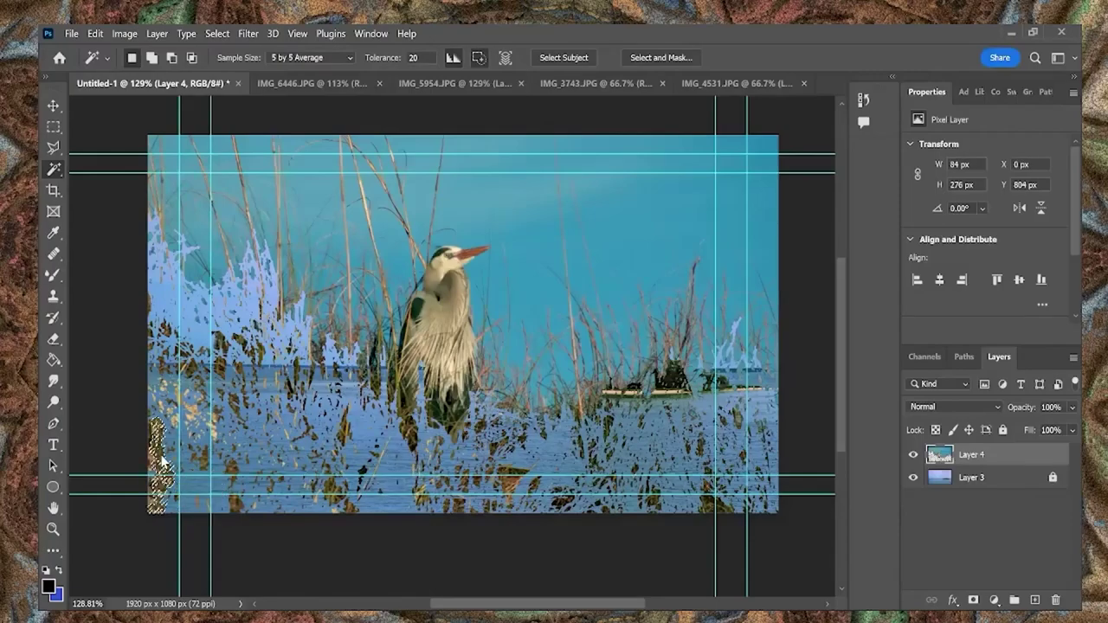
left_click(923, 406)
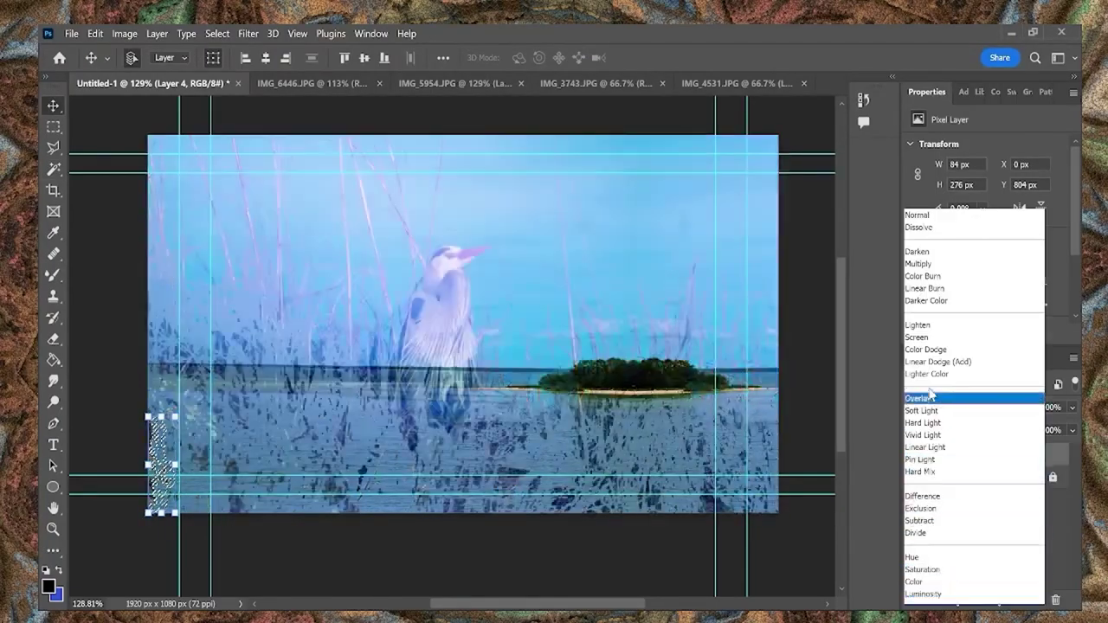
left_click(914, 302)
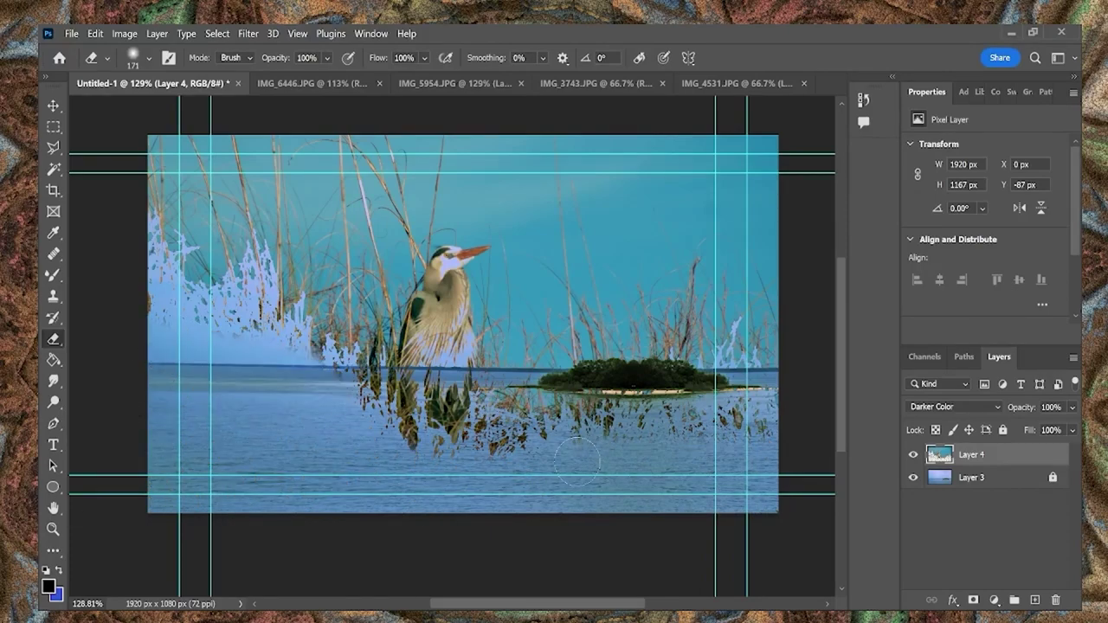
- Make the eraser much smaller, pan around the island close up, fit on screen, then switch to GIMP
scroll(736, 346, "up", 5)
right_click(727, 322)
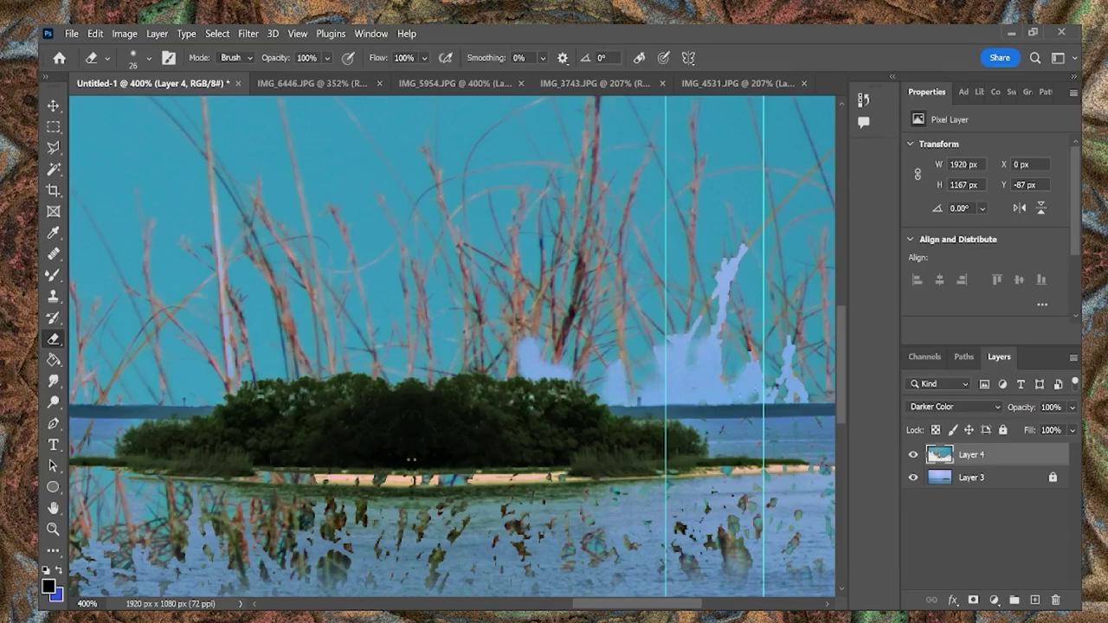
scroll(773, 374, "down", 3)
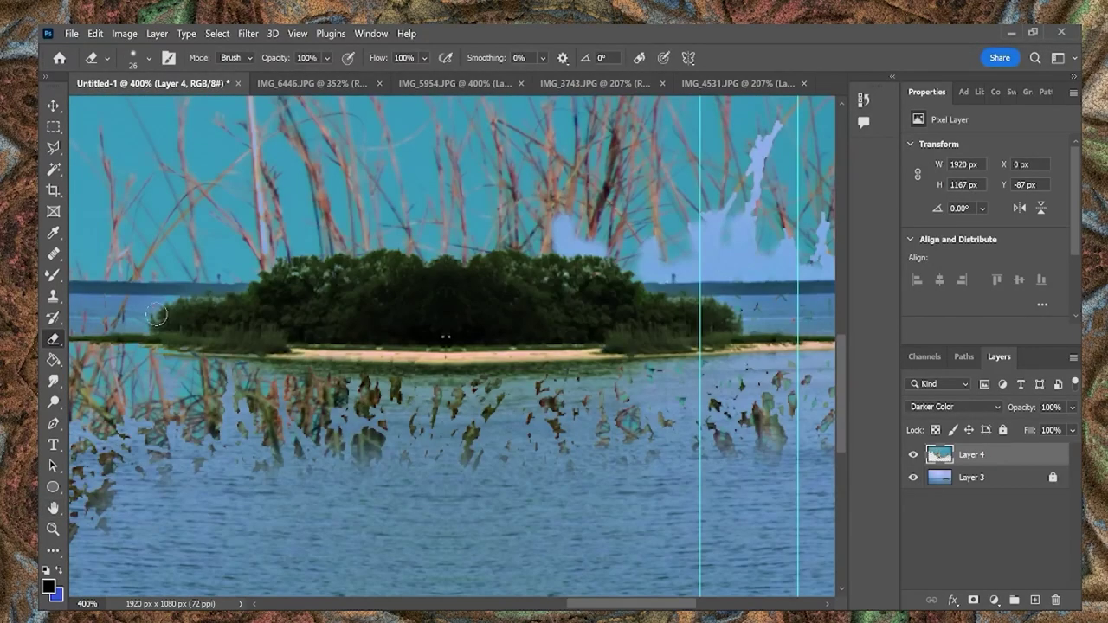
left_click_drag(333, 348, 380, 379)
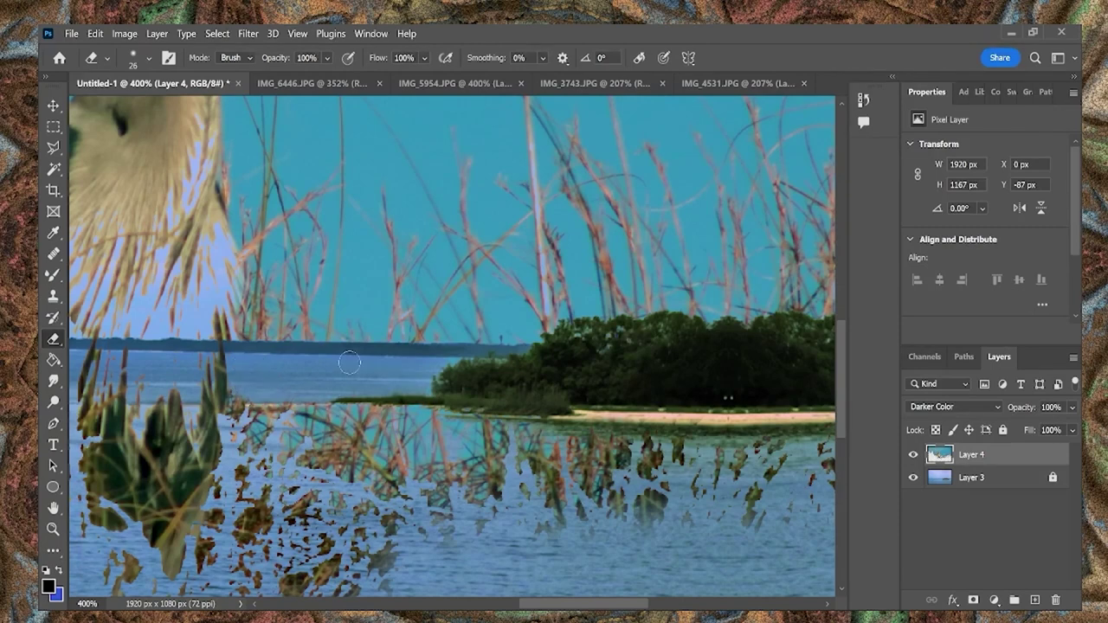
left_click(336, 58)
left_click(574, 83)
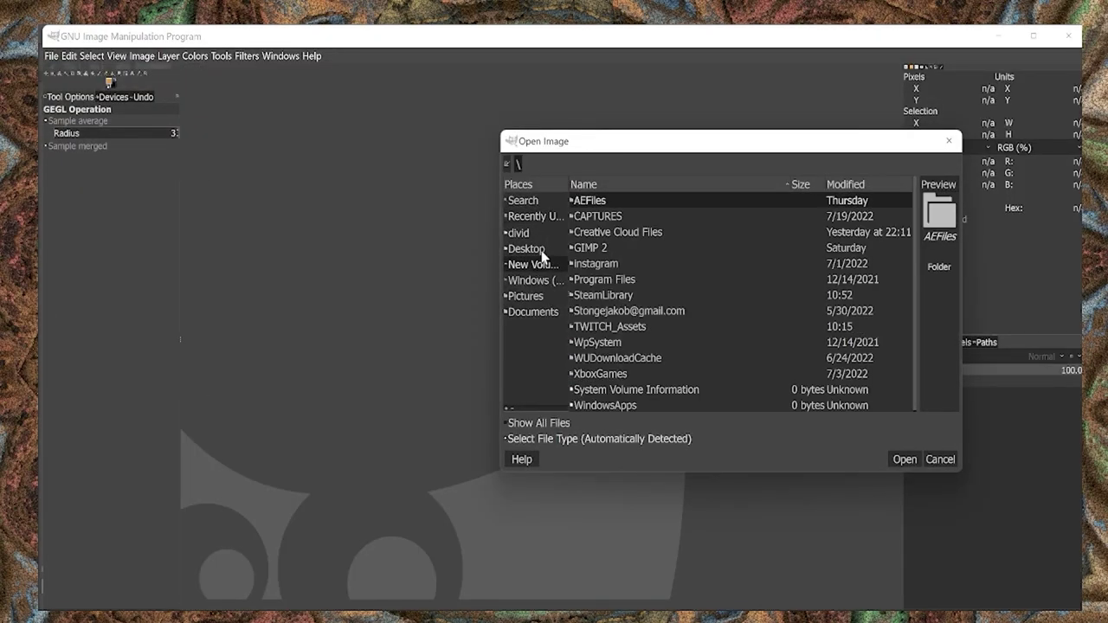
- Open the knife photo IMG_3743.JPG from the instagram folder
double_click(596, 263)
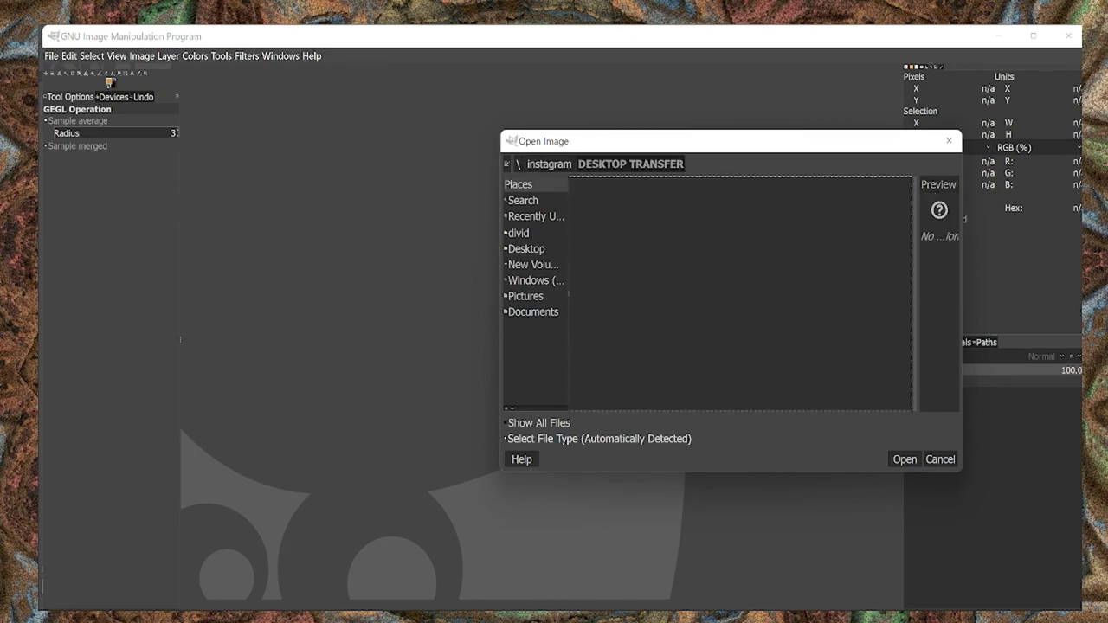
scroll(655, 258, "down", 10)
scroll(655, 258, "down", 10)
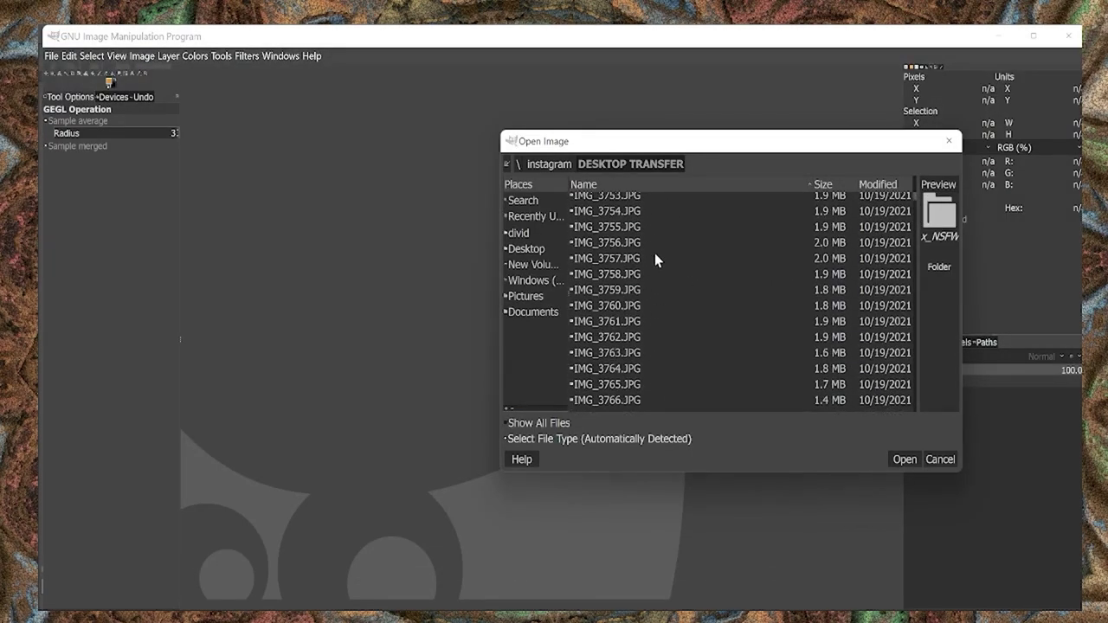
left_click(606, 232)
left_click(905, 459)
- Try the RGB Noise and Video Degradation (Large staggered) filters, cancelling both
left_click(247, 55)
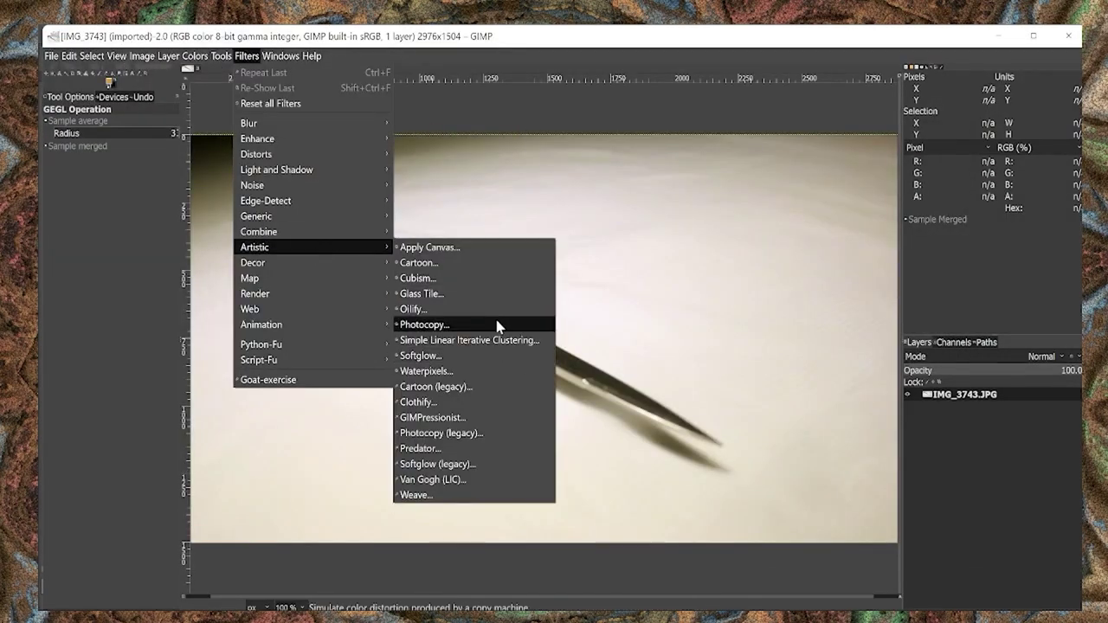
mouse_move(253, 185)
left_click(425, 247)
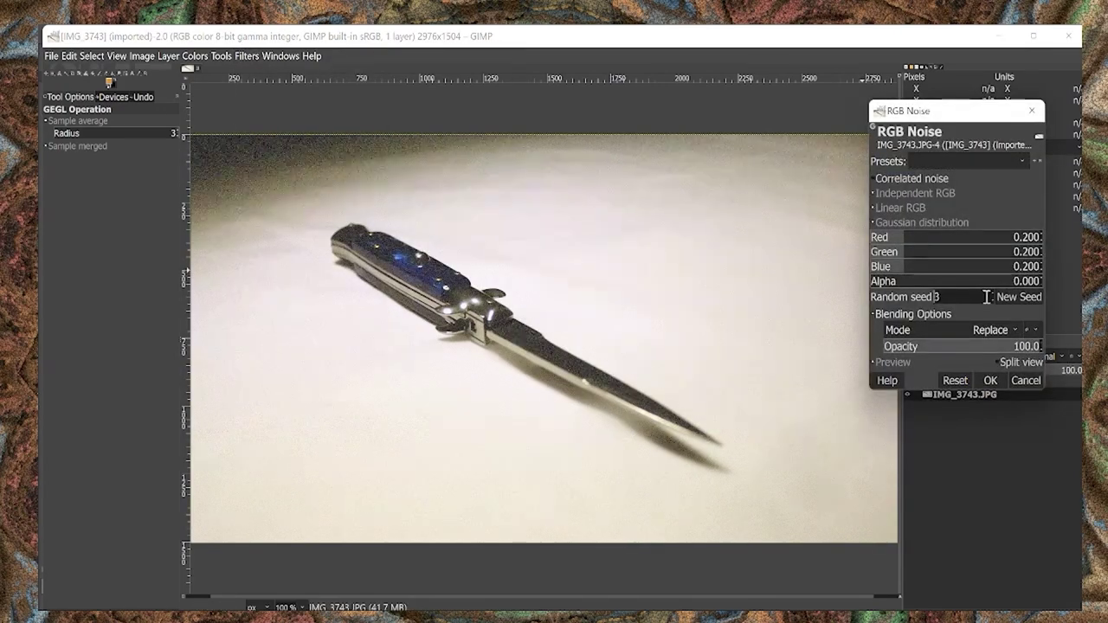
left_click(1026, 380)
left_click(222, 55)
left_click(451, 344)
left_click(964, 181)
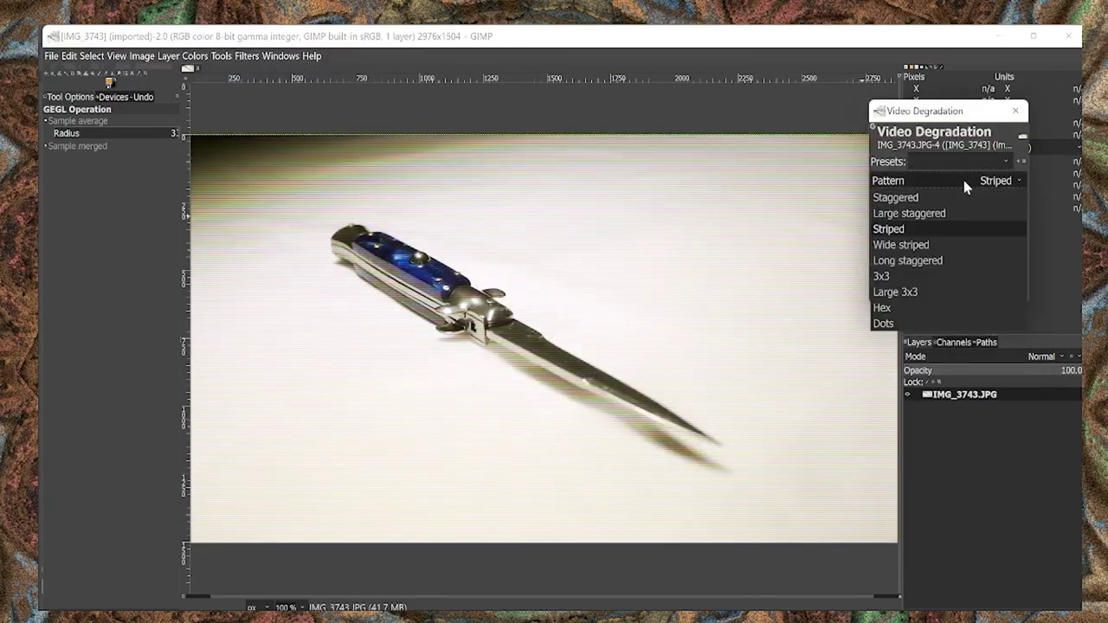
left_click(909, 213)
scroll(937, 239, "down", 5)
scroll(937, 239, "down", 5)
scroll(937, 239, "down", 2)
scroll(937, 243, "down", 1)
scroll(936, 244, "up", 14)
left_click(1010, 295)
- Warp the knife blade into a curved claw with Whirl and Pinch, adjusting whirl, pinch and radius
left_click(247, 56)
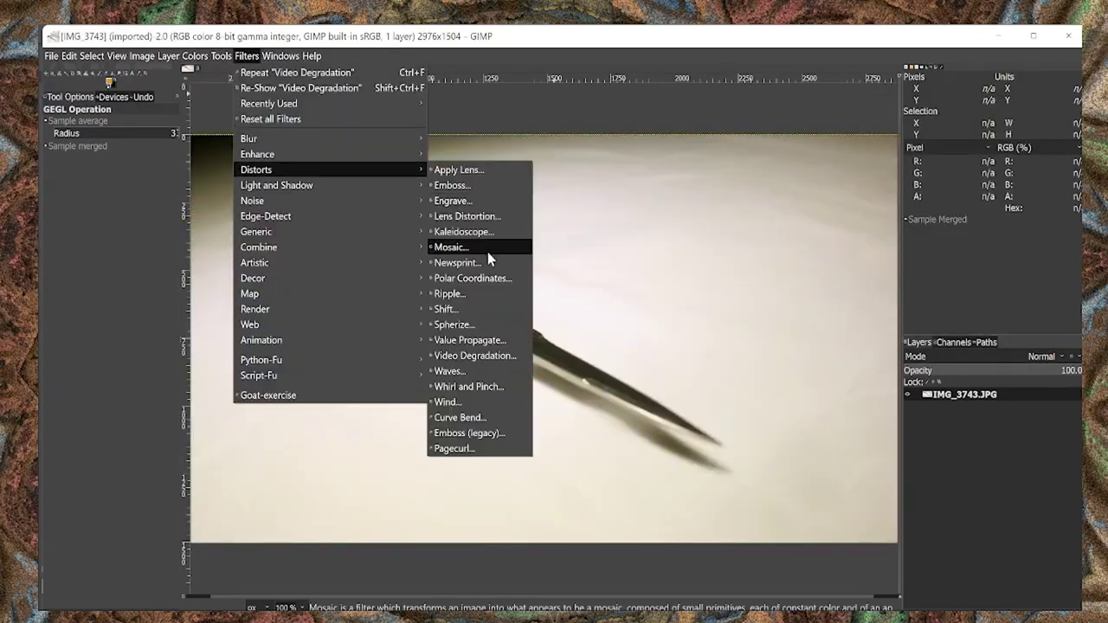
left_click(499, 387)
left_click_drag(958, 179, 955, 178)
left_click_drag(949, 194, 923, 193)
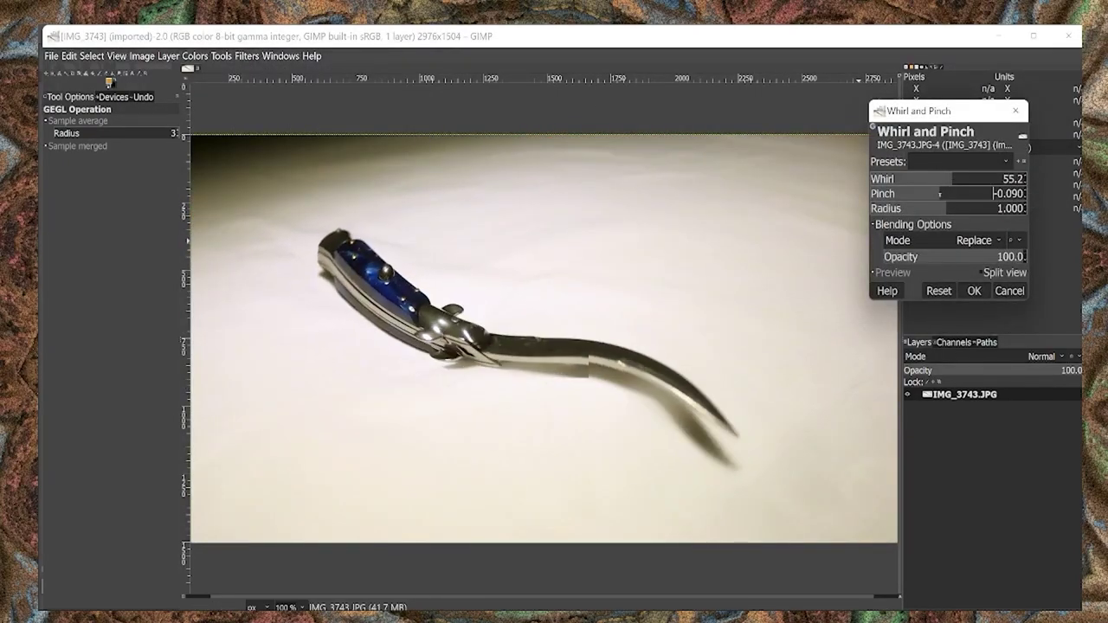
left_click_drag(1022, 207, 932, 208)
scroll(945, 243, "down", 4)
scroll(946, 242, "down", 4)
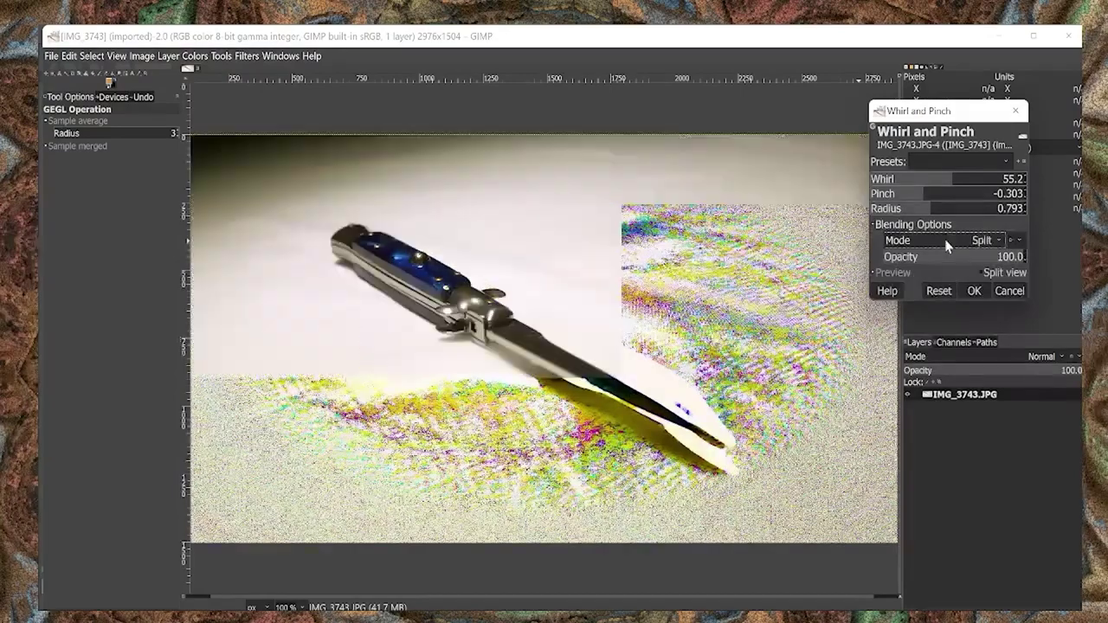
scroll(945, 243, "down", 3)
scroll(948, 245, "down", 4)
left_click(974, 291)
- Export the warped image as Curvethebullet.JPG, then preview the Kaleidoscope filter
left_click(51, 55)
left_click(61, 171)
left_click(482, 374)
left_click(51, 55)
left_click(60, 251)
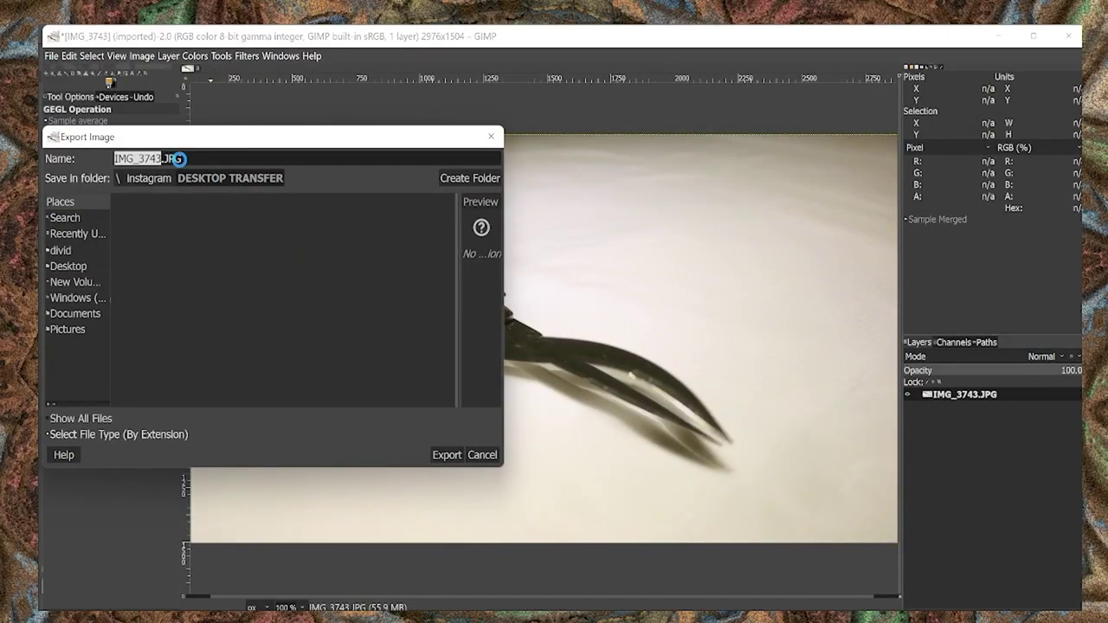
key("BackSpace")
key("BackSpace")
key("BackSpace")
type("Curvethebullet")
key("Return")
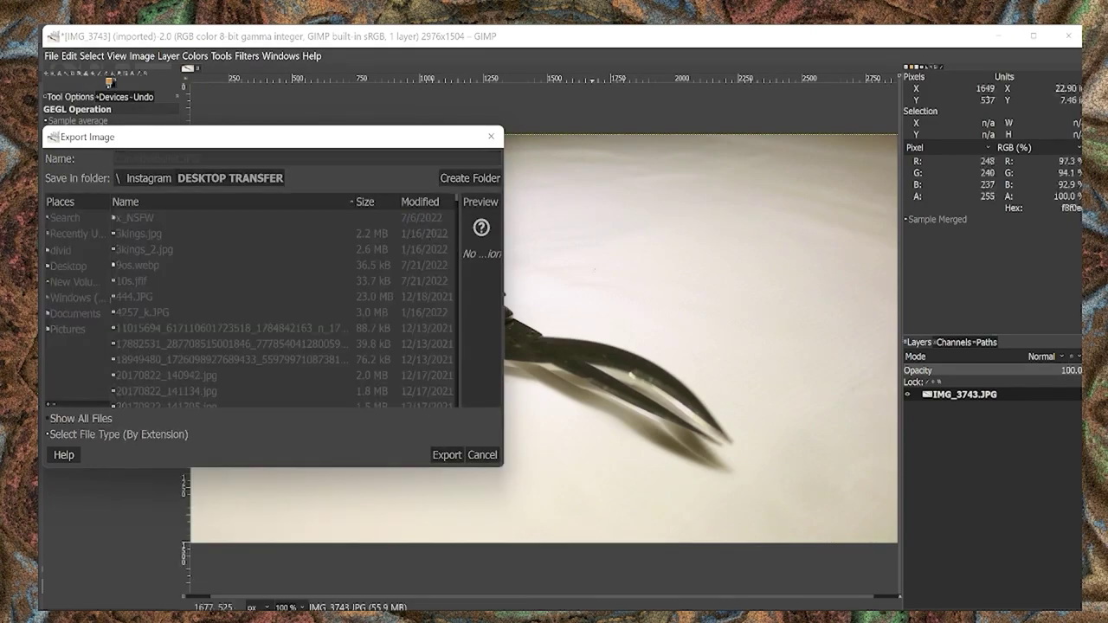
key("Return")
left_click(247, 55)
left_click(450, 232)
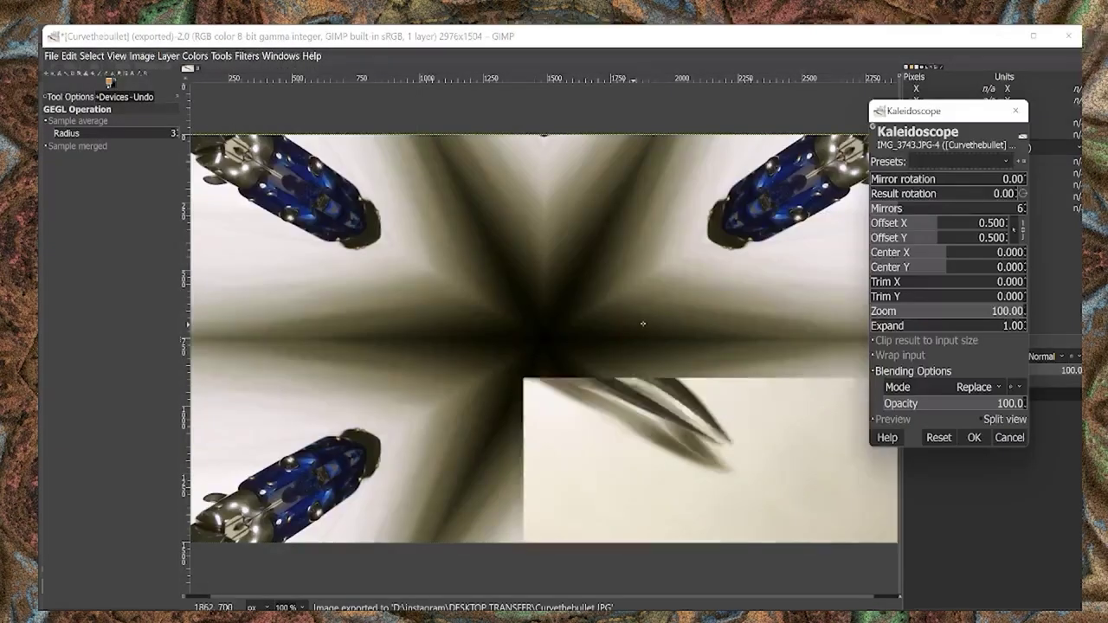
- Apply a Kaleidoscope to the knife image with zoom 29.74, centre Y 0.063 and offset 0.727
left_click(936, 312)
left_click(949, 268)
left_click(952, 267)
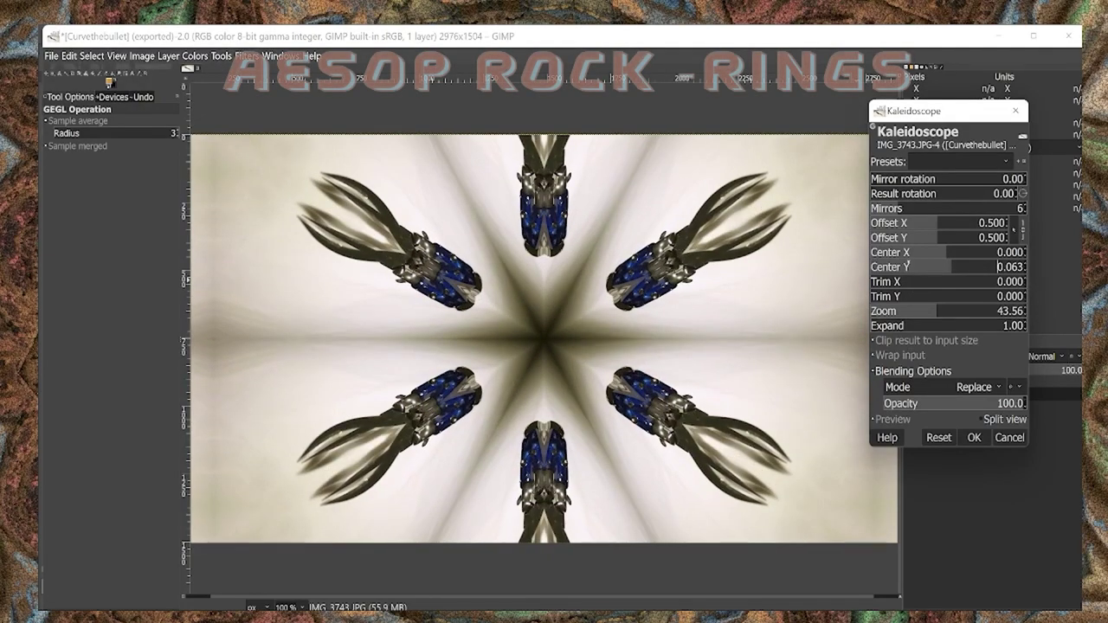
left_click_drag(918, 179, 880, 180)
left_click(874, 179)
left_click(875, 194)
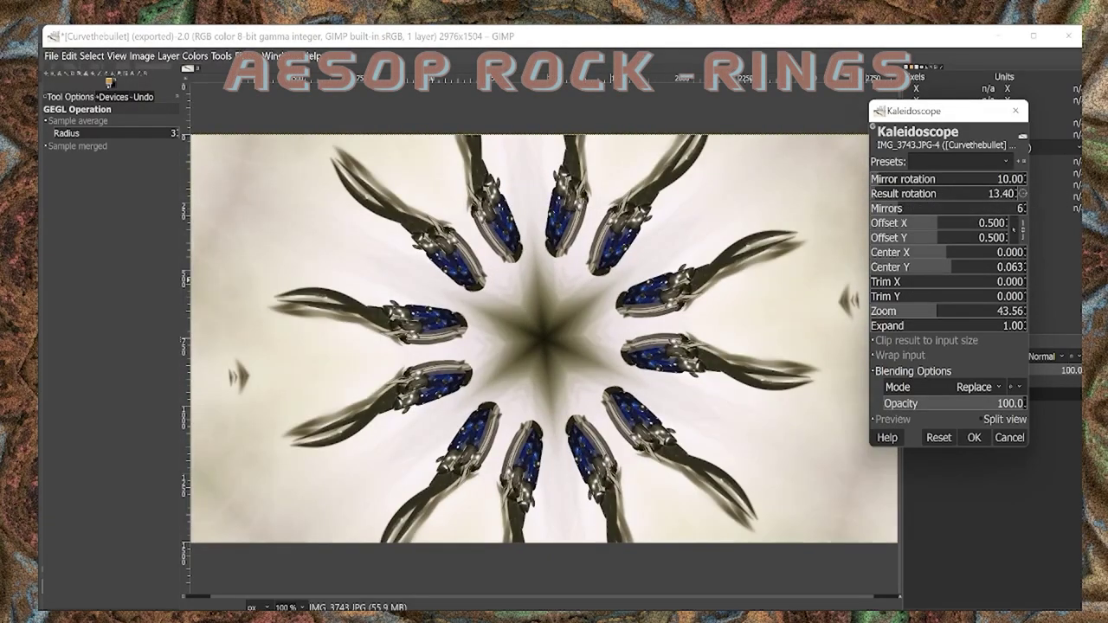
left_click(916, 312)
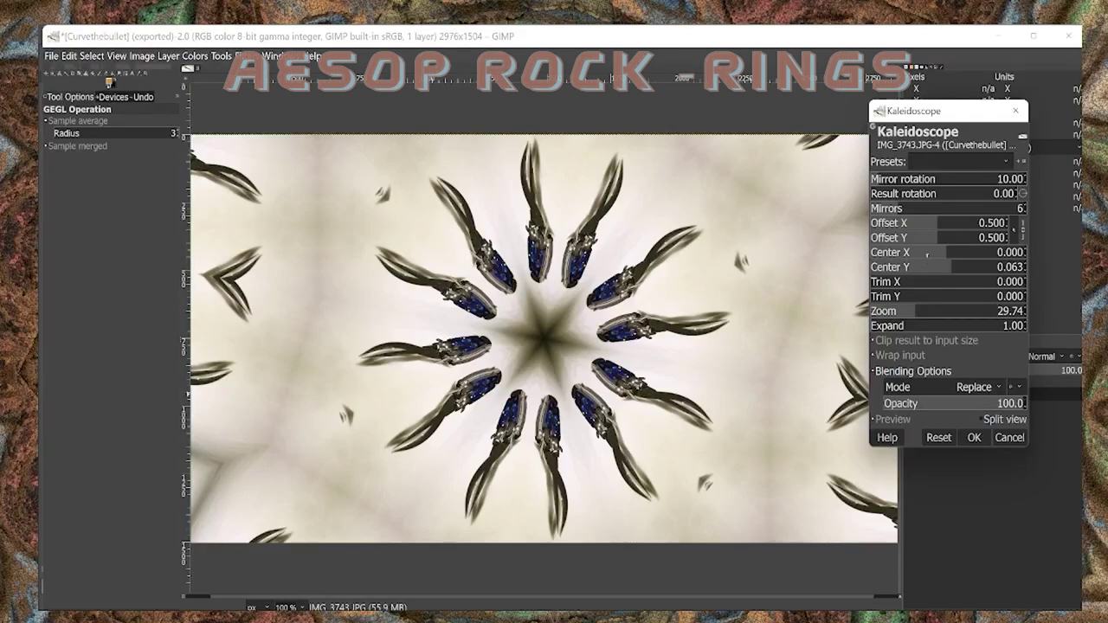
left_click_drag(924, 222, 961, 223)
left_click(974, 437)
- Export the kaleidoscope image as Curvethebullet_k.JPG and close it
key("shift+ctrl+e")
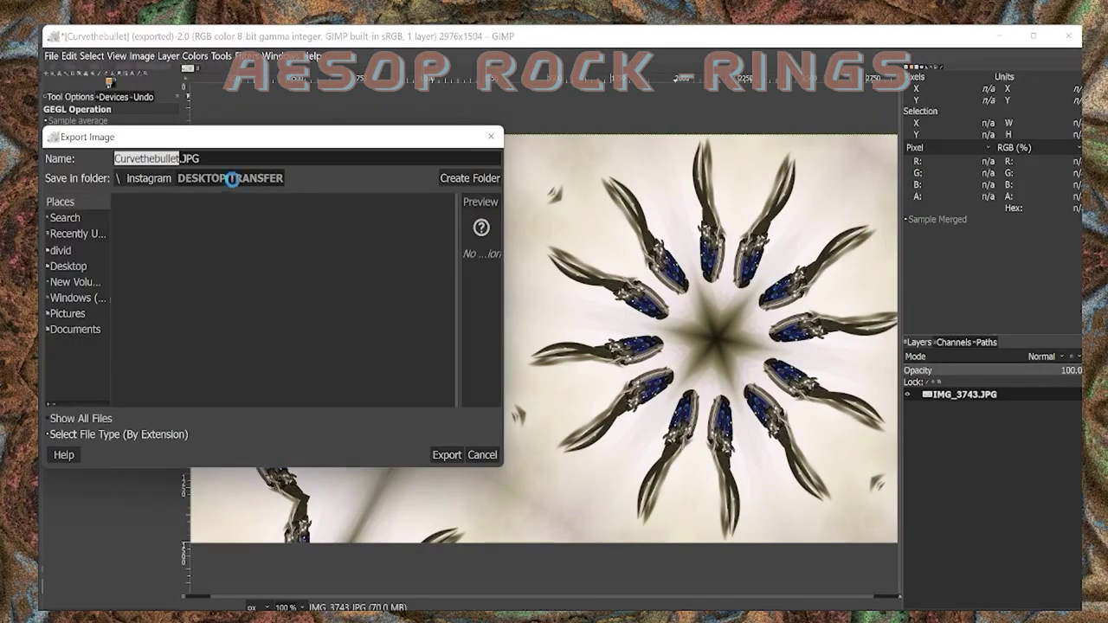
left_click(177, 159)
type("_k")
key("Return")
key("Return")
key("ctrl+w")
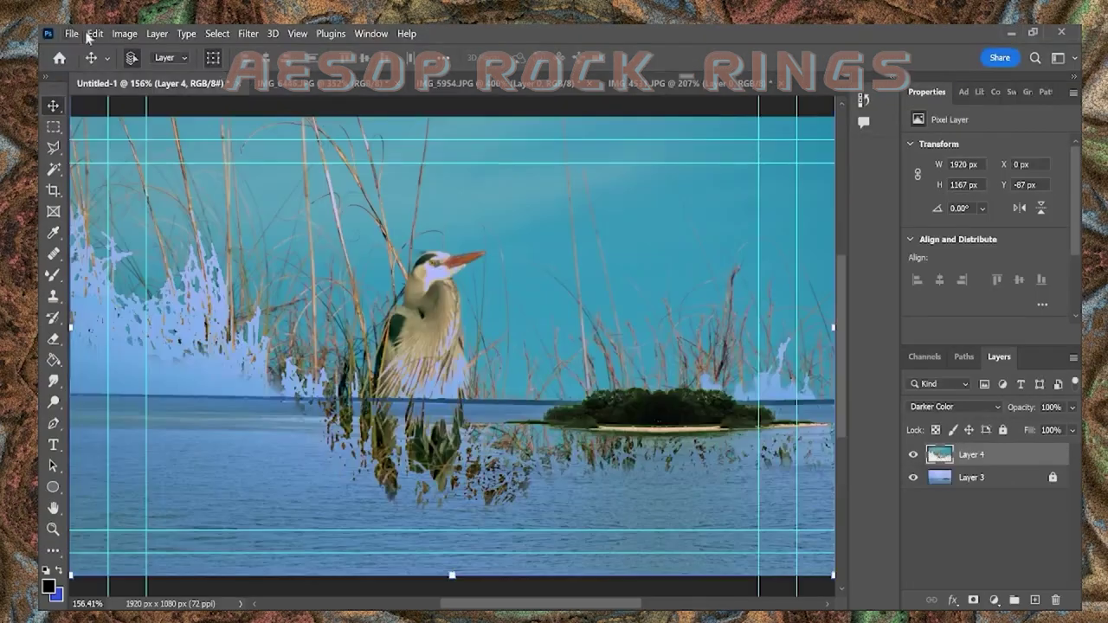
- Open the Curvethebullet image in Photoshop
key("ctrl+o")
scroll(433, 260, "down", 5)
left_click(660, 251)
double_click(208, 368)
- Switch to IMG_5954 and begin saving it as a JPEG
key("ctrl+w")
left_click(589, 285)
left_click(1031, 534)
left_click(71, 34)
left_click(95, 204)
left_click(277, 415)
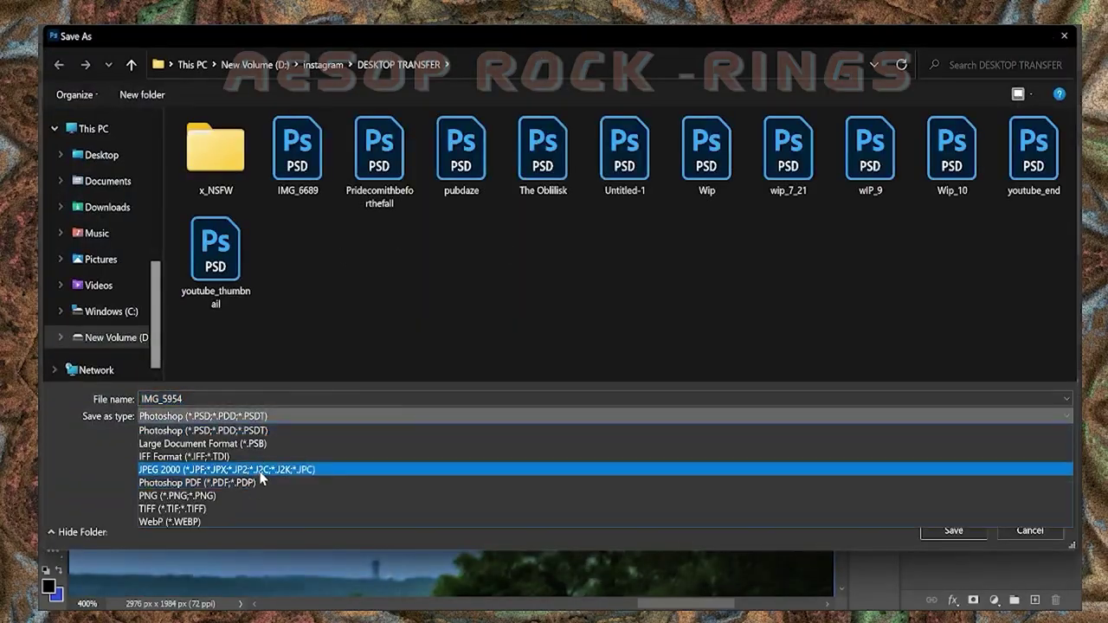
left_click(485, 463)
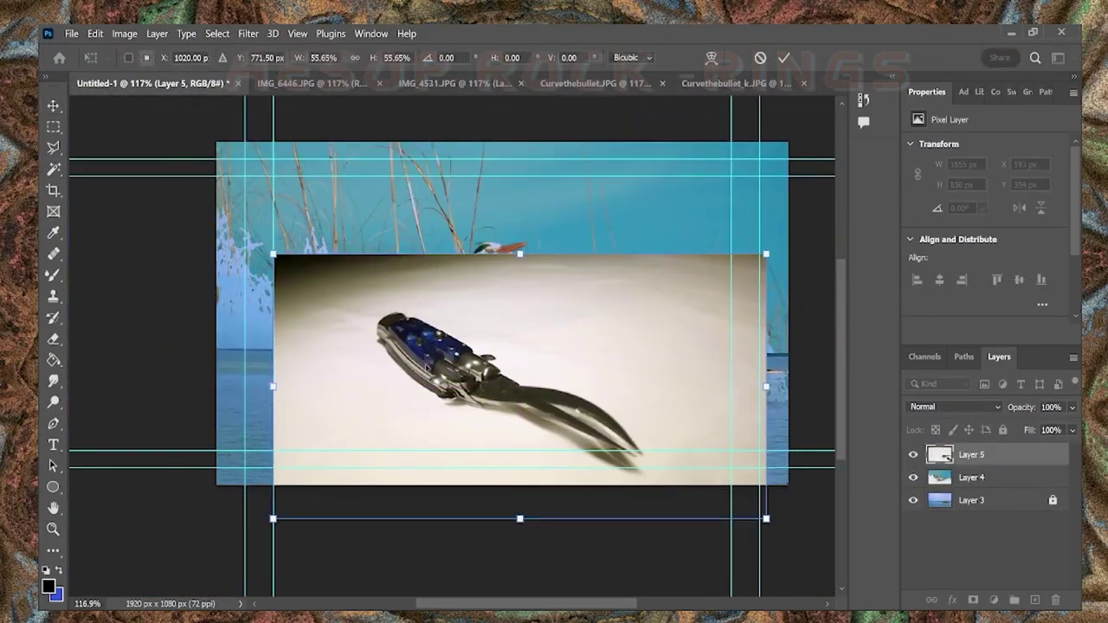
- Place the knife as Layer 5, rotated about 24 degrees, in Hue blend mode
key("Return")
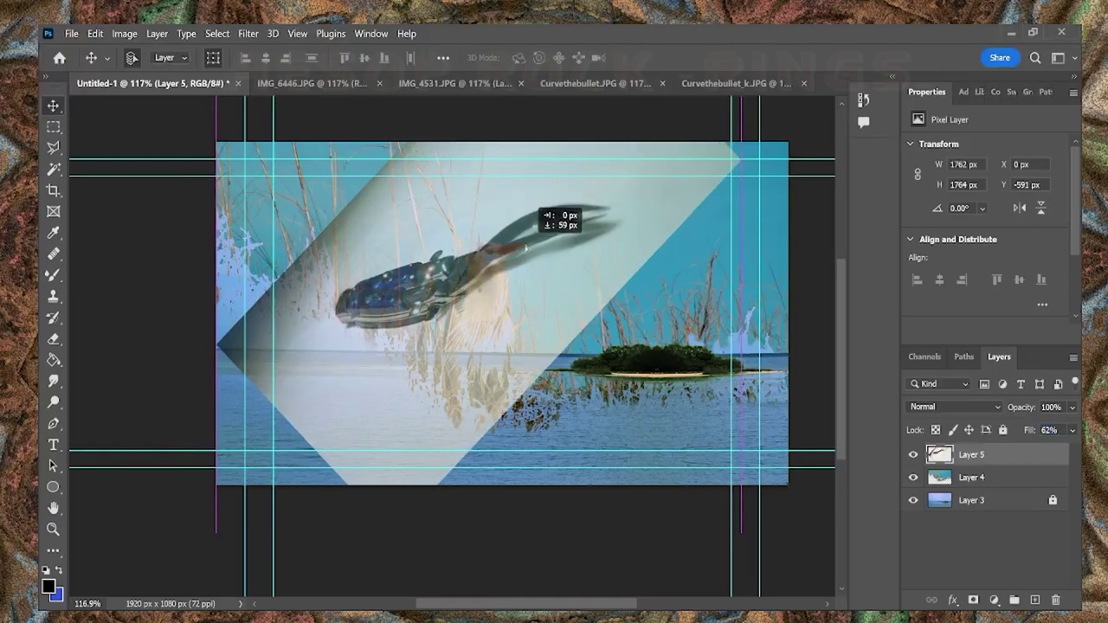
key("ctrl+t")
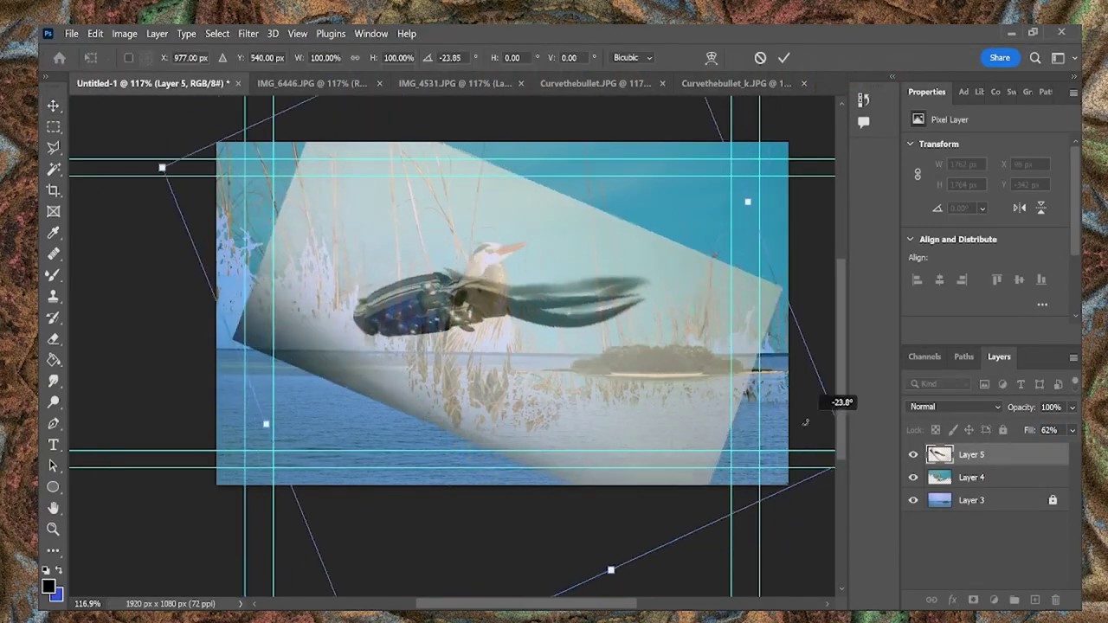
left_click_drag(831, 396, 526, 282)
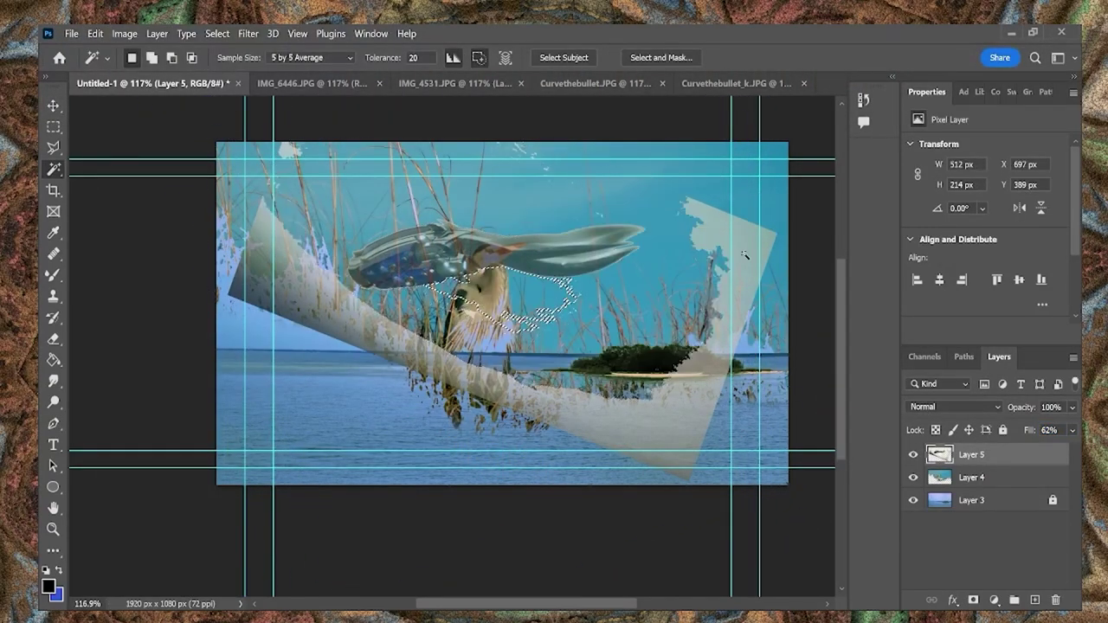
left_click_drag(373, 441, 404, 441)
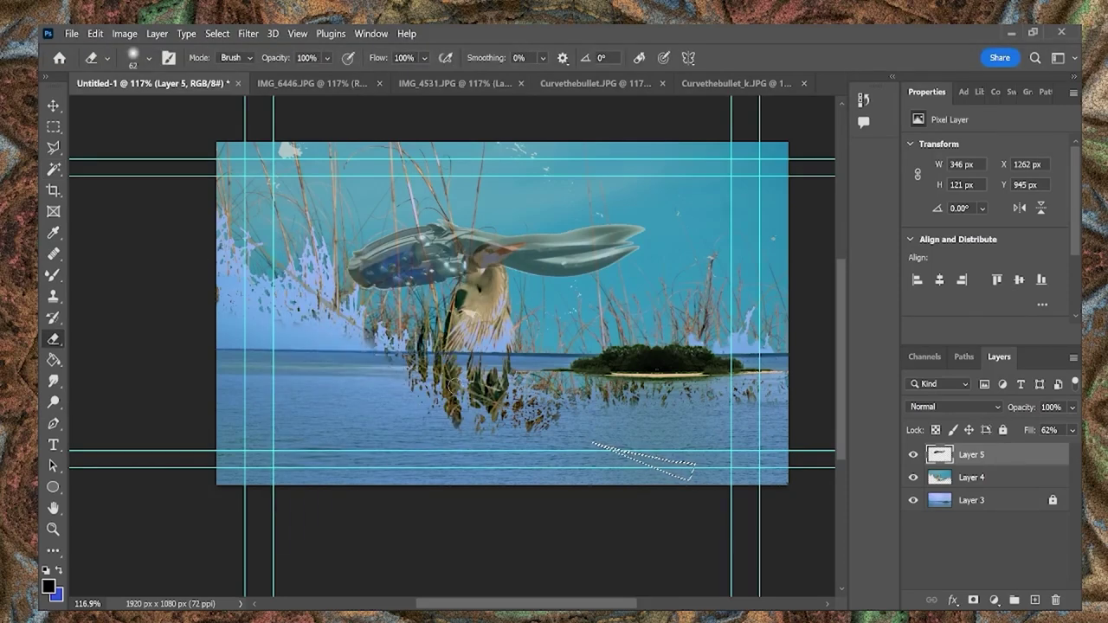
key("e")
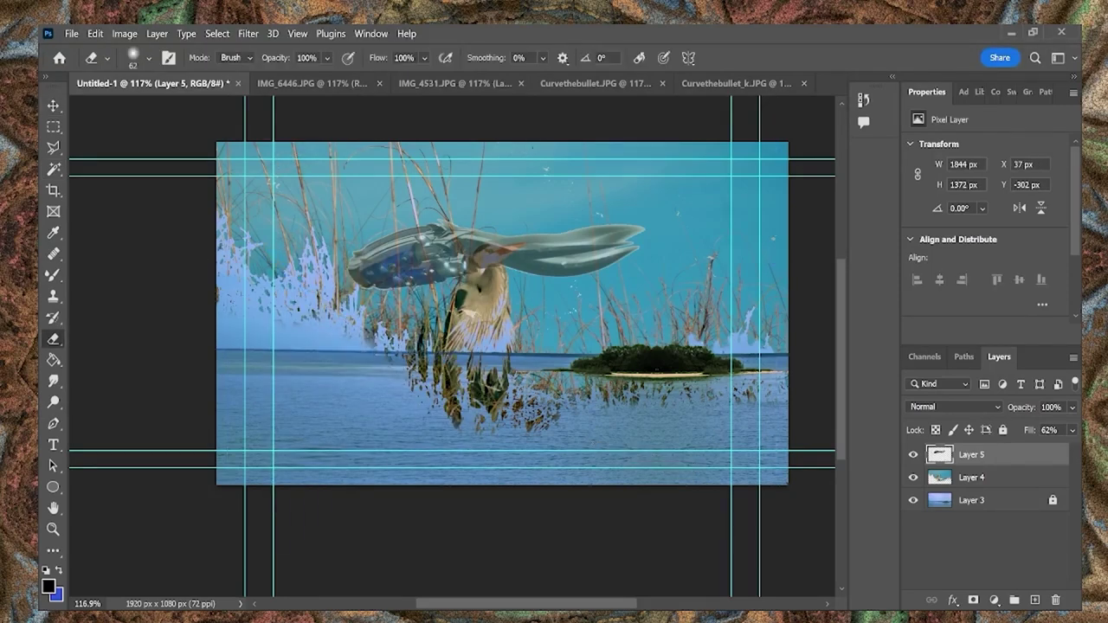
key("v")
left_click(955, 406)
left_click(966, 405)
- Zoom in on the heron and erase its edges on Layers 5 and 4 with eraser sizes 17 and 1
scroll(966, 405, "down", 2)
key("z")
left_click_drag(472, 260, 529, 260)
key("e")
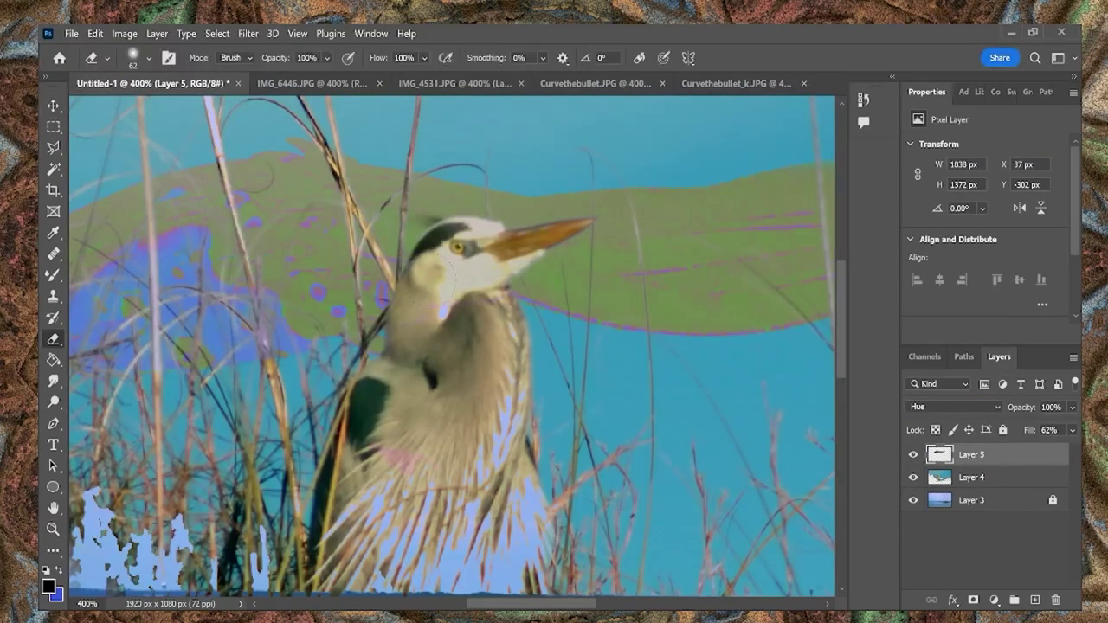
right_click(536, 234)
type("17")
key("Return")
key("alt+bracketleft")
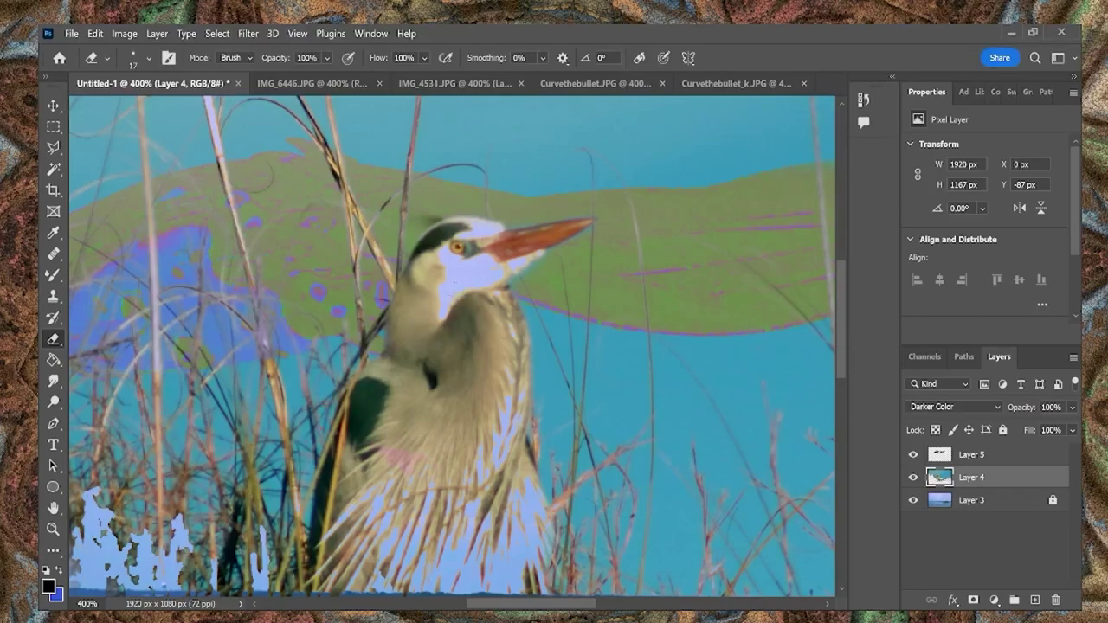
right_click(467, 270)
type("1")
key("Return")
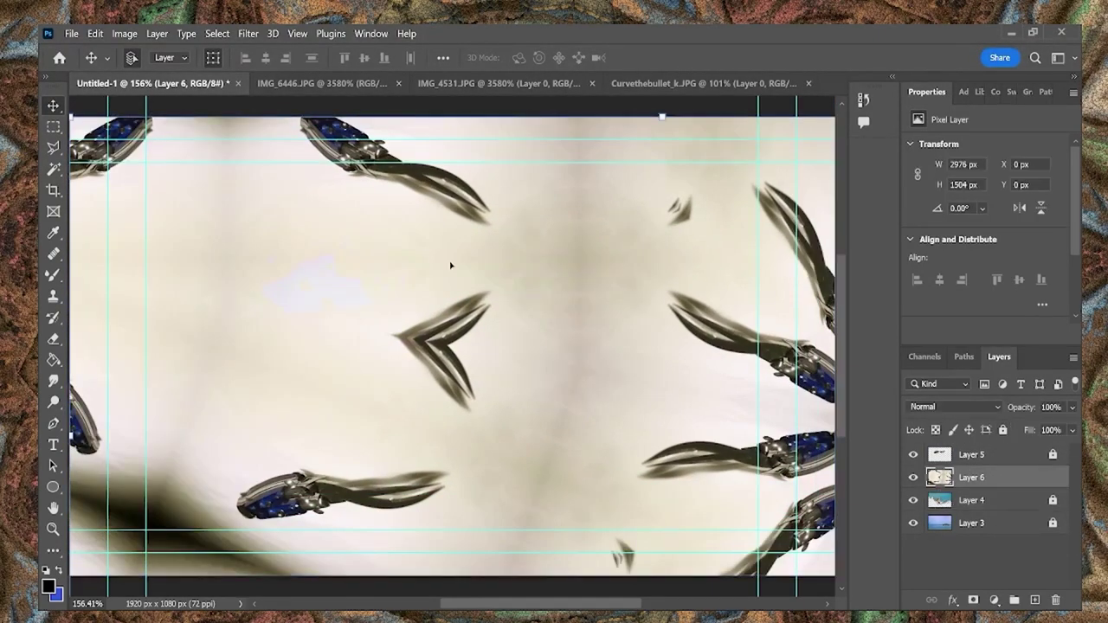
- Scale Layer 6 and delete four cream background areas with the Magic Wand
key("ctrl+t")
key("Return")
key("w")
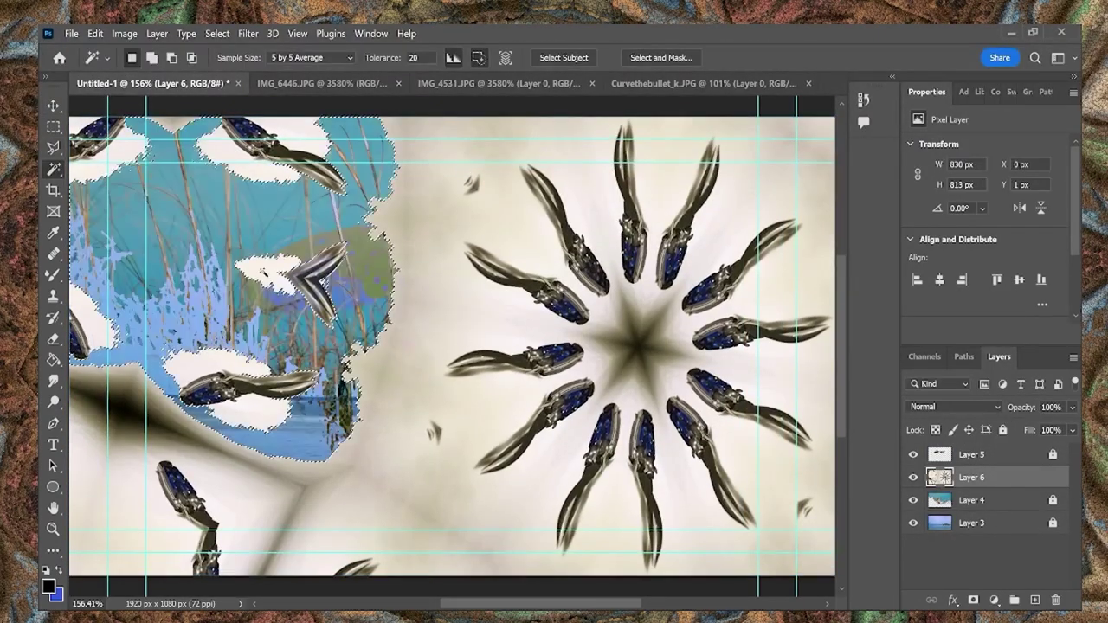
left_click(217, 260)
key("Delete")
left_click(684, 468)
key("Delete")
key("Delete")
left_click(647, 348)
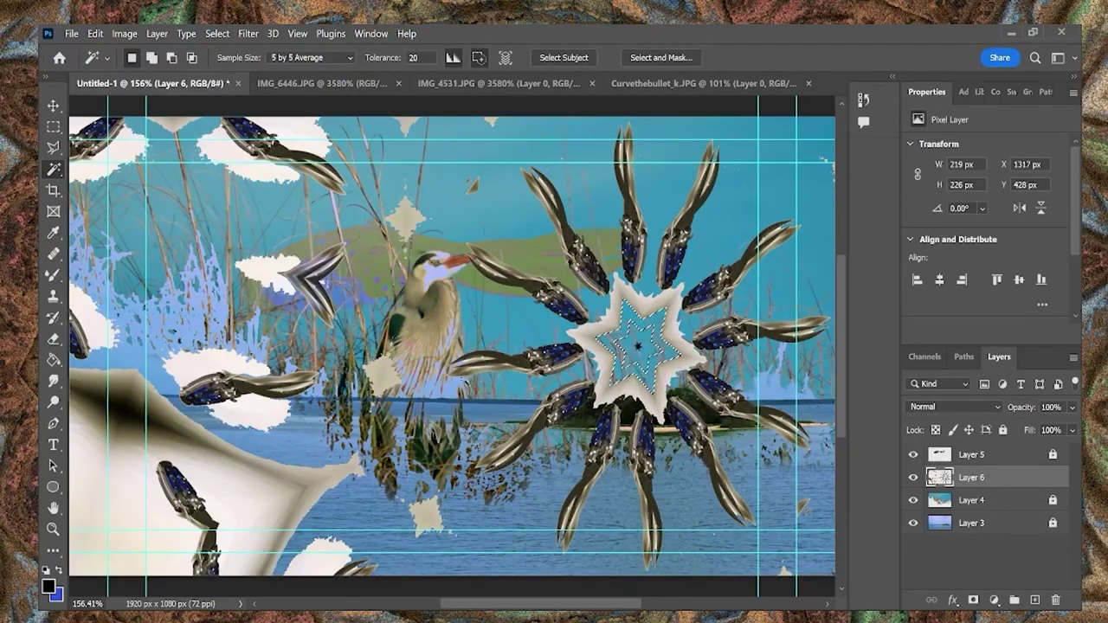
key("Delete")
left_click(286, 485)
key("Delete")
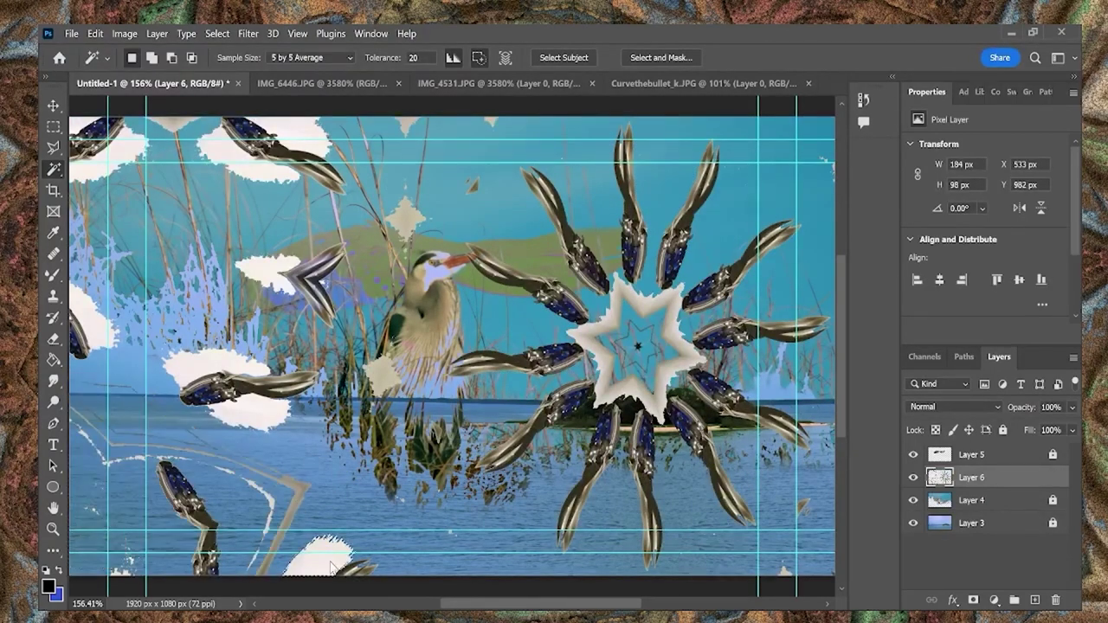
- Deselect, enlarge Layer 6 to 2022 × 1216 px, and blend it in Luminosity mode
key("ctrl+d")
key("e")
right_click(372, 490)
key("Escape")
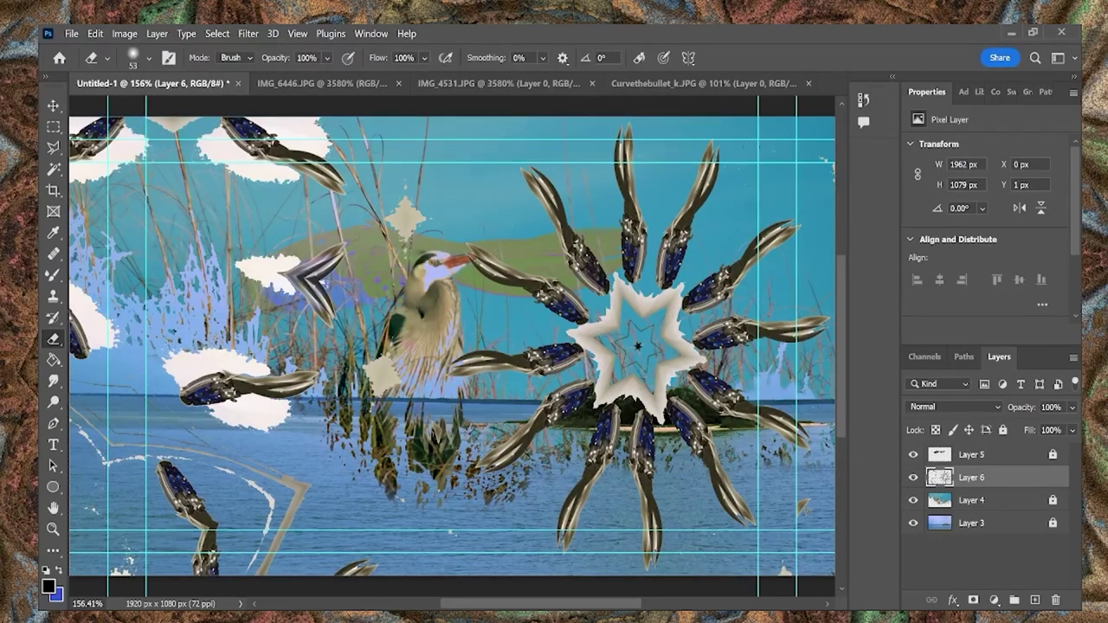
key("v")
scroll(987, 409, "down", 8)
scroll(987, 409, "down", 10)
scroll(984, 413, "down", 8)
scroll(985, 413, "up", 15)
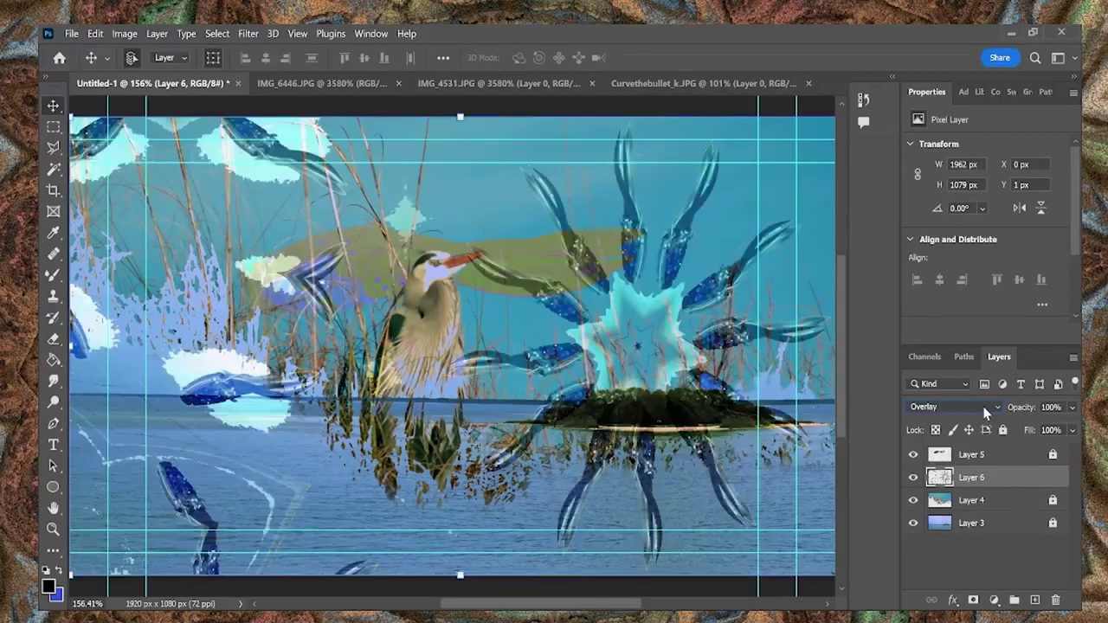
key("ctrl+t")
left_click_drag(675, 381, 78, 163)
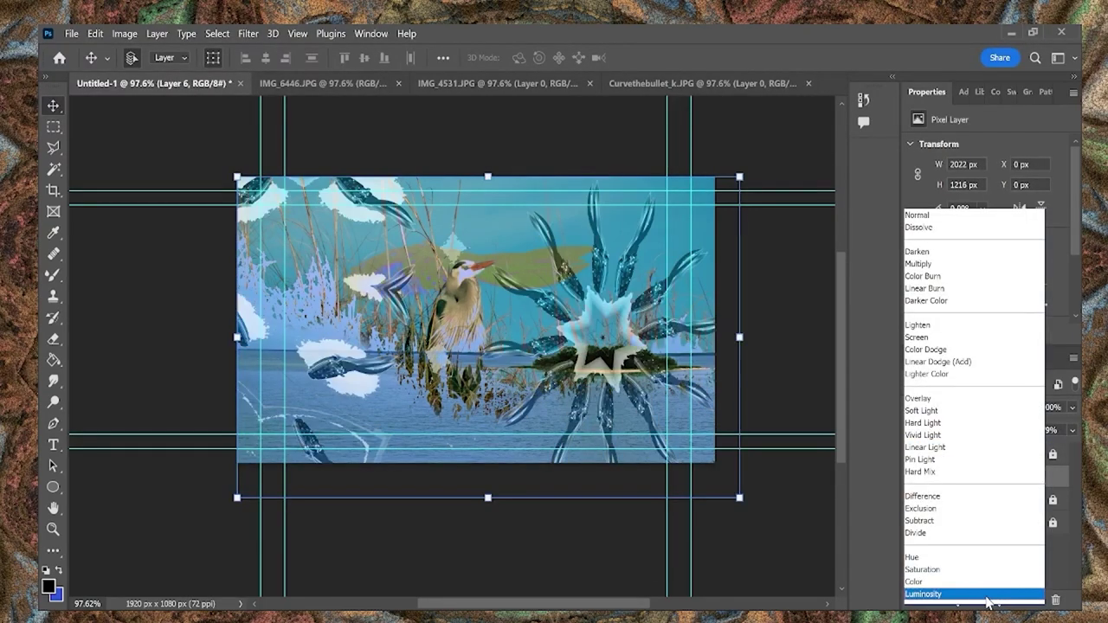
left_click(986, 595)
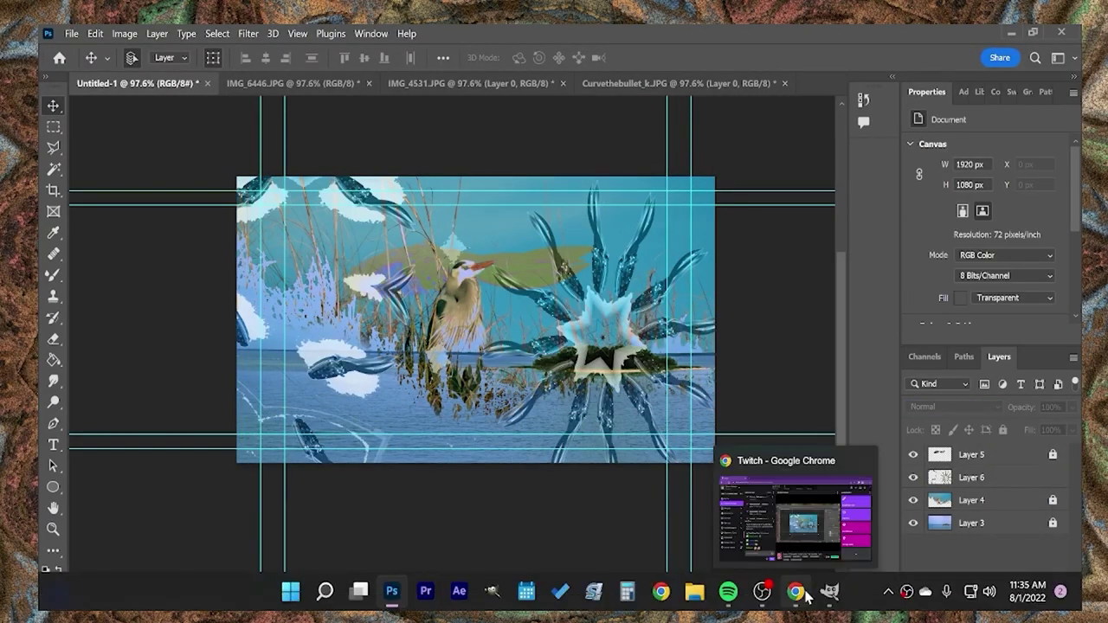
- Open IMG_6675.JPG and adjust Levels: brighter highlights, darker midtones, narrower output range
left_click(519, 594)
double_click(511, 424)
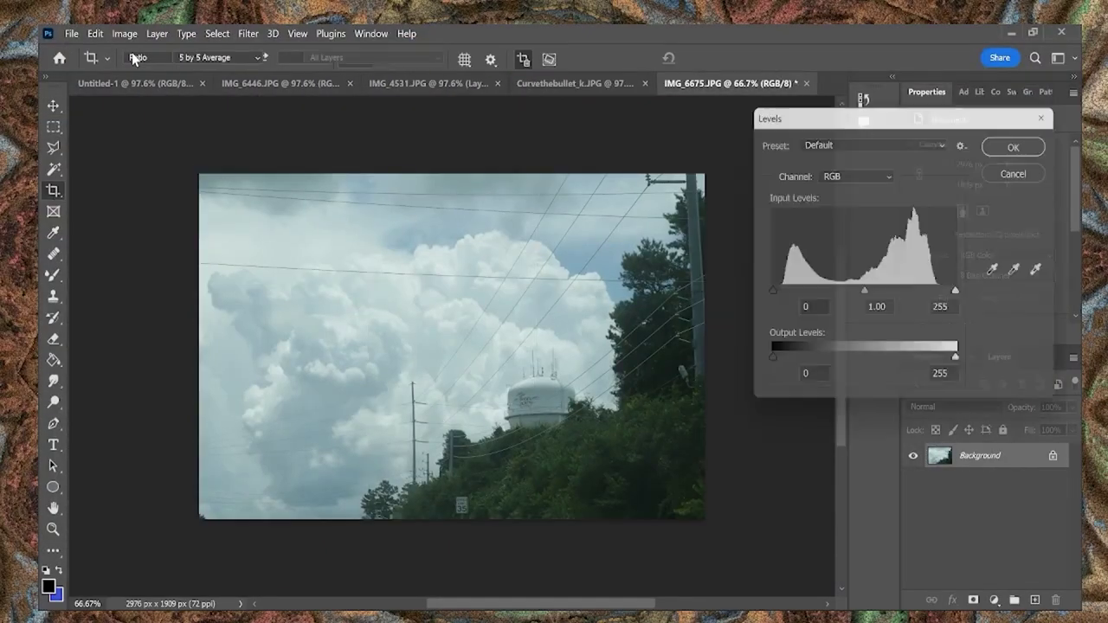
left_click_drag(961, 294, 942, 294)
left_click_drag(872, 295, 867, 294)
left_click_drag(767, 363, 770, 363)
left_click_drag(961, 364, 944, 363)
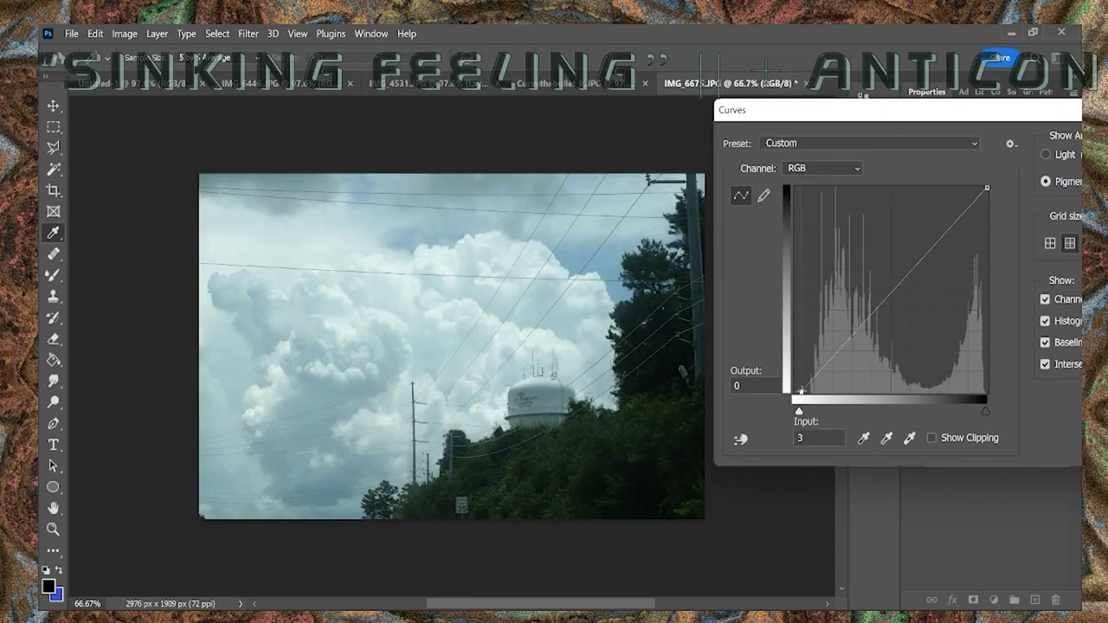
- Apply a contrast-boosting Curves adjustment, tweaking the Red, Green and Blue channel curves
left_click_drag(823, 365, 852, 346)
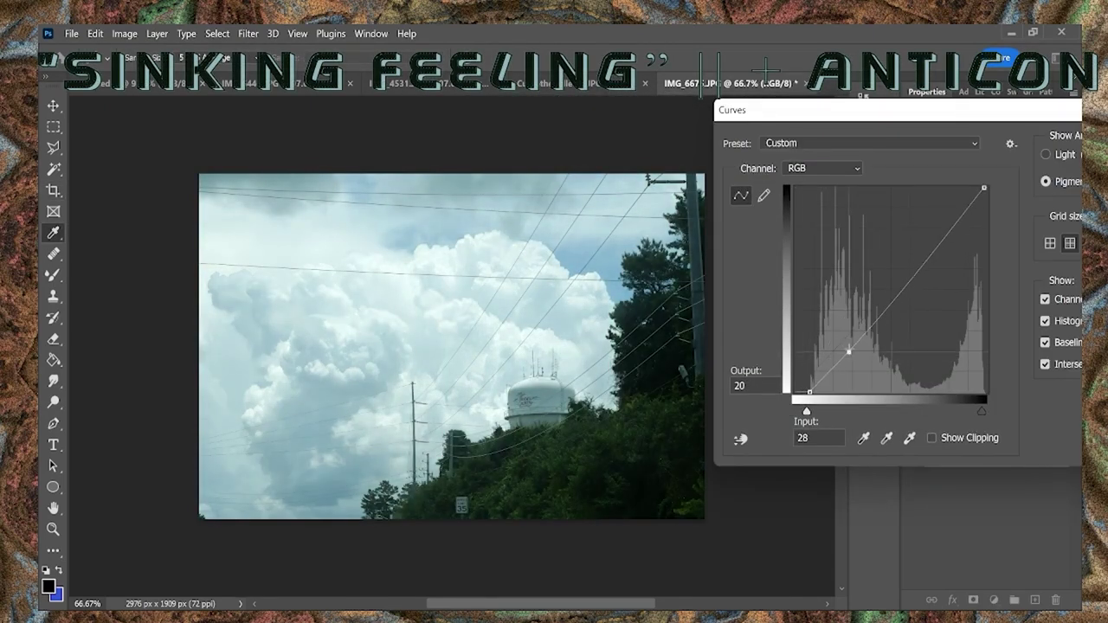
left_click(878, 306)
left_click_drag(942, 242, 953, 255)
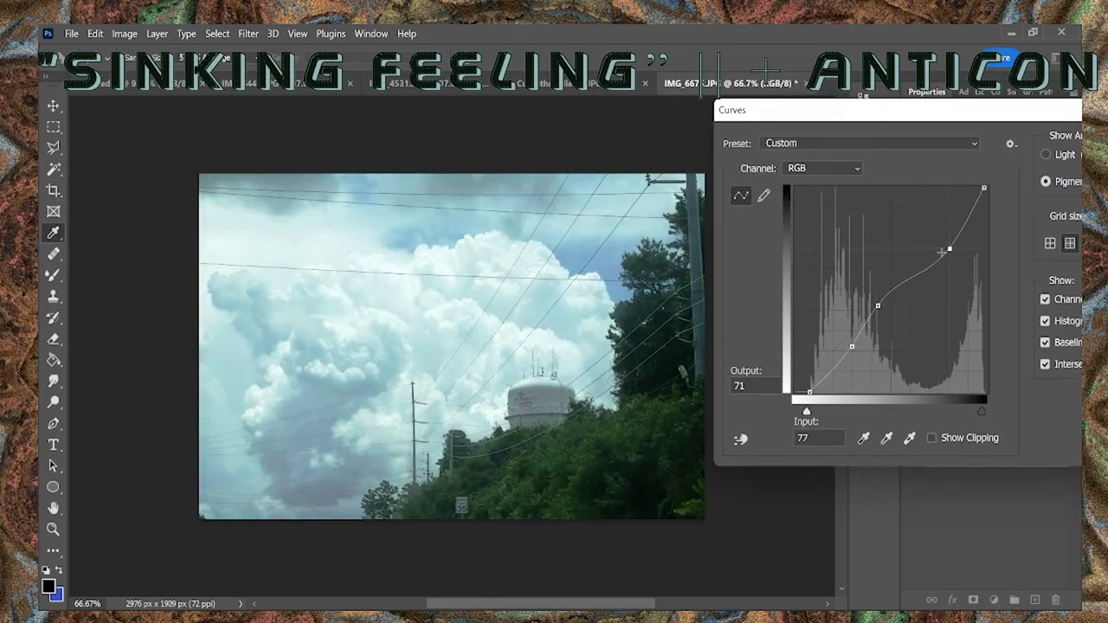
left_click(822, 168)
left_click(793, 196)
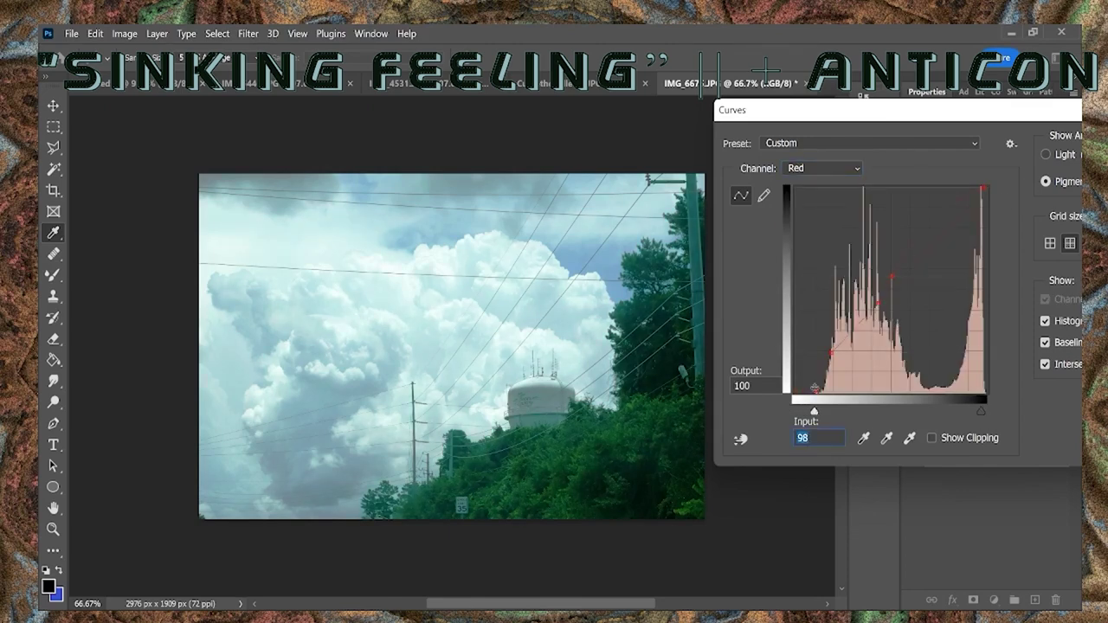
key("alt+4")
left_click_drag(946, 231, 945, 240)
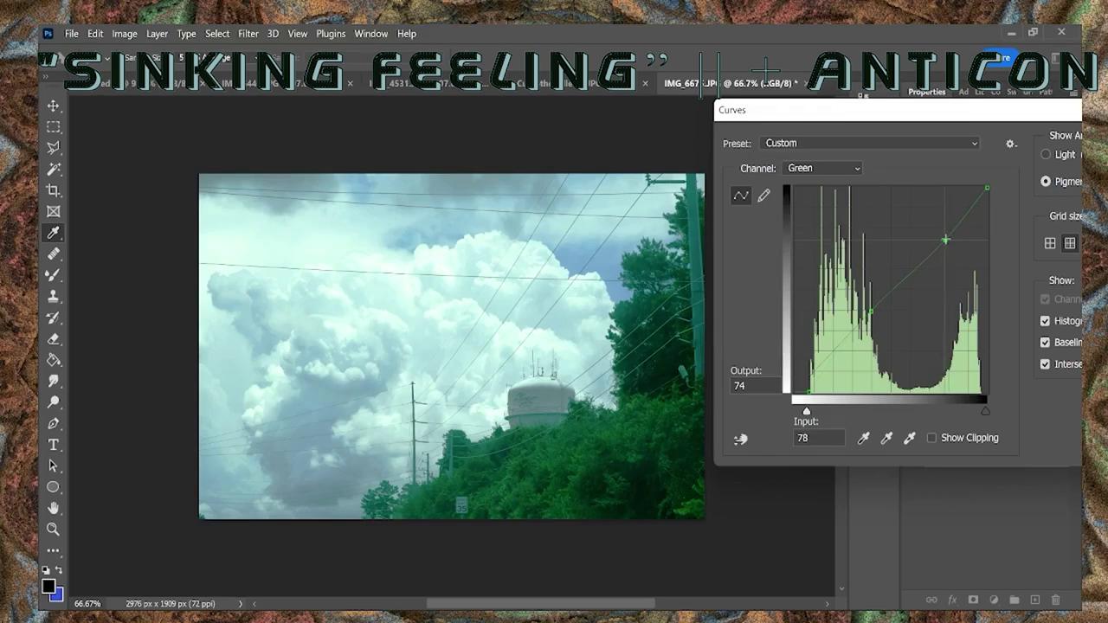
key("alt+5")
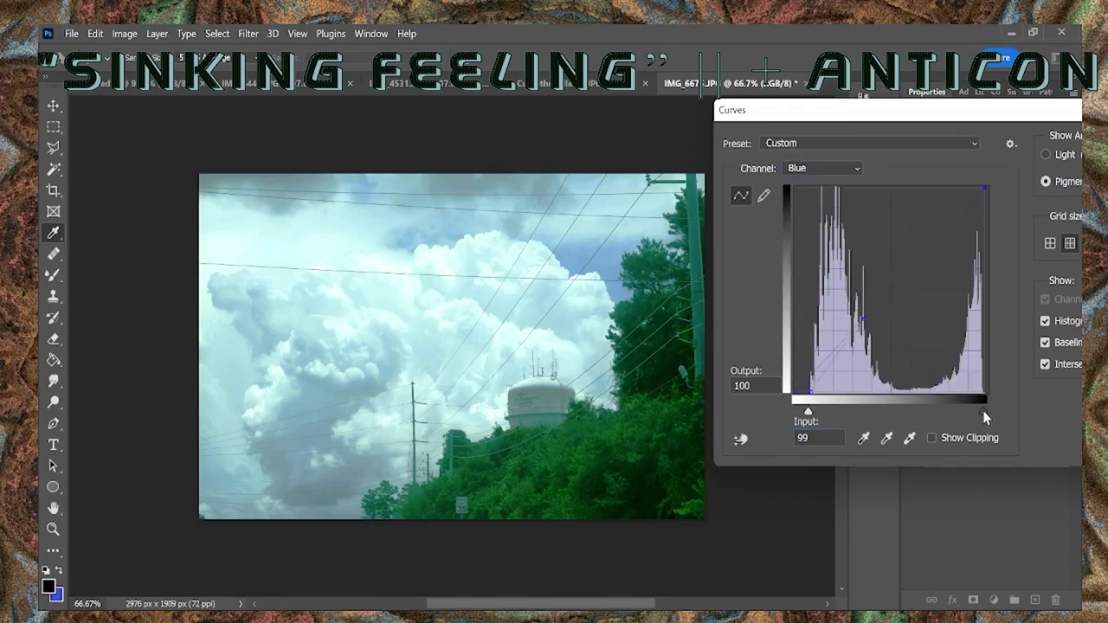
key("alt+3")
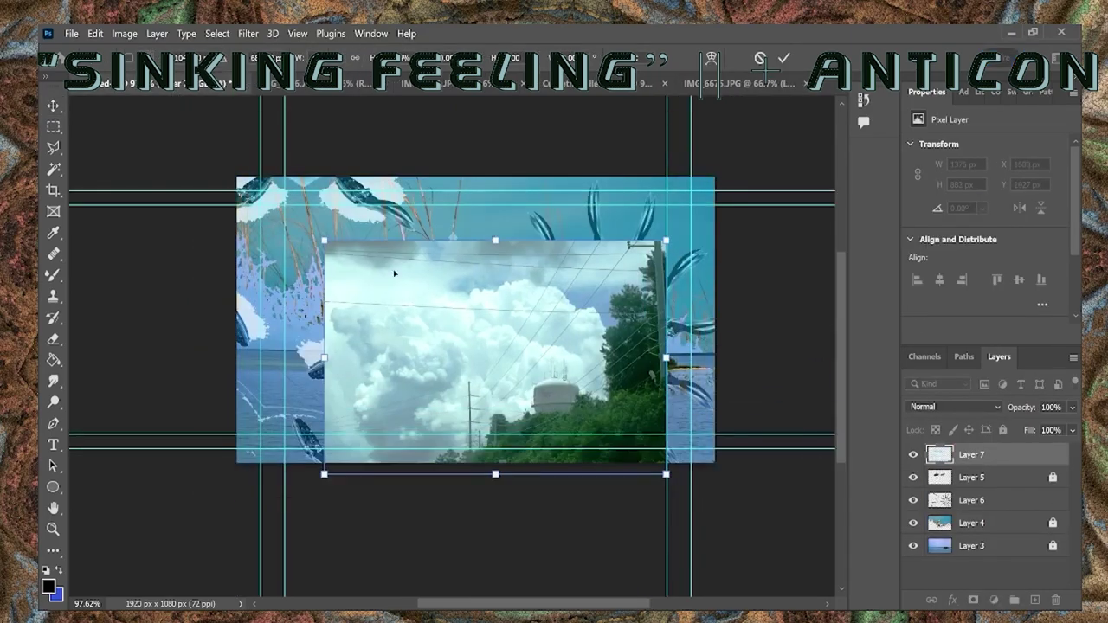
- Flip and stretch cloud Layer 7 to cover the whole canvas
left_click_drag(397, 326, 364, 297)
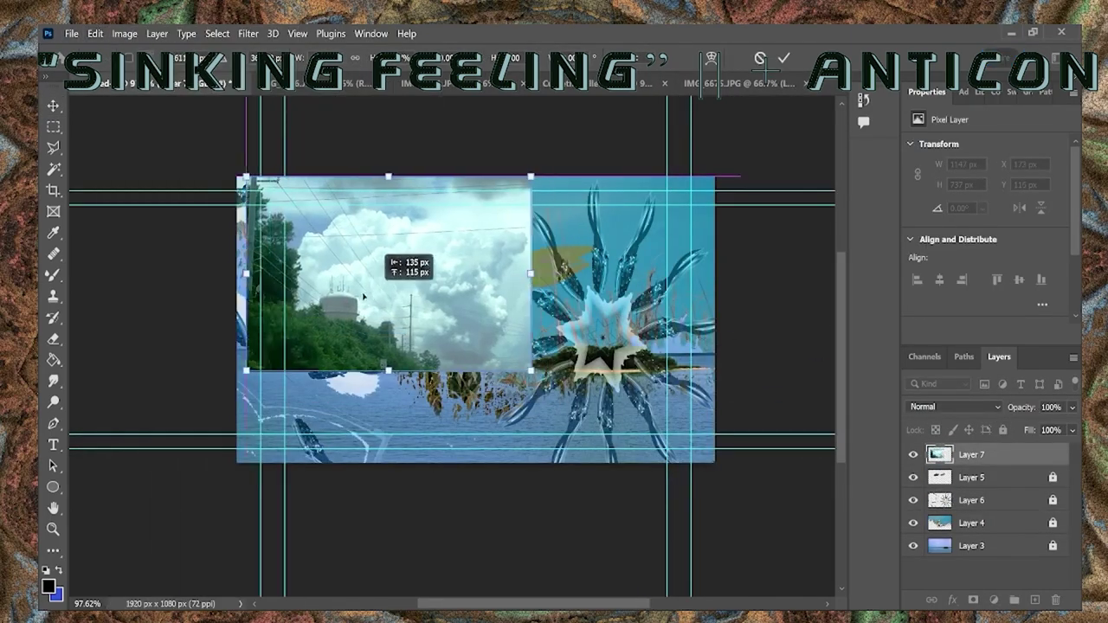
left_click_drag(530, 370, 716, 461)
scroll(952, 406, "down", 3)
scroll(950, 405, "down", 4)
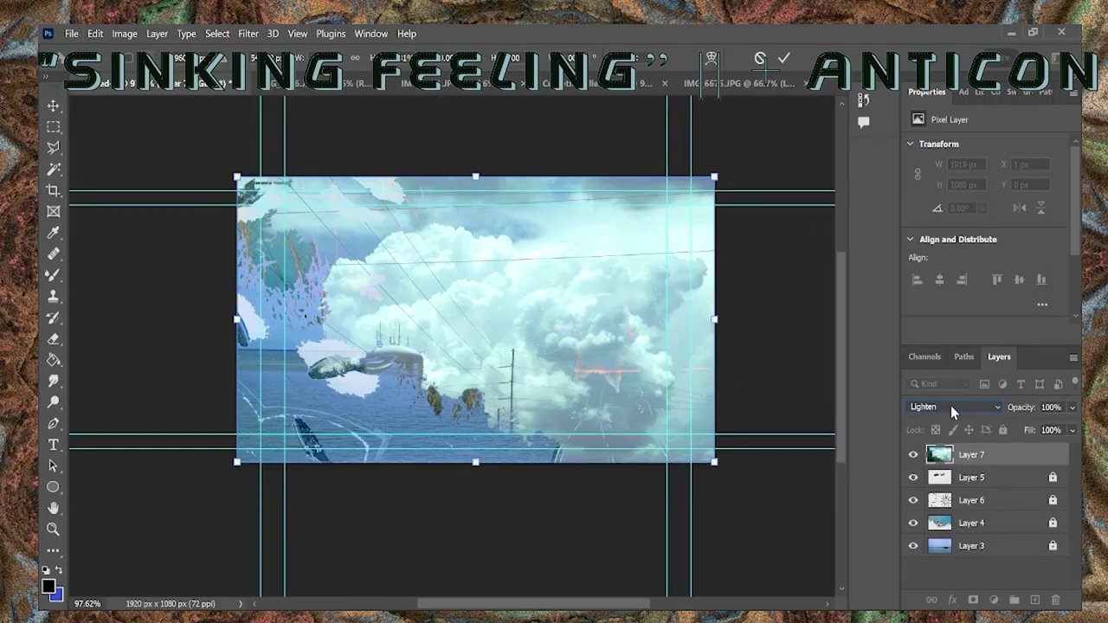
scroll(951, 405, "down", 4)
scroll(951, 407, "down", 1)
key("Return")
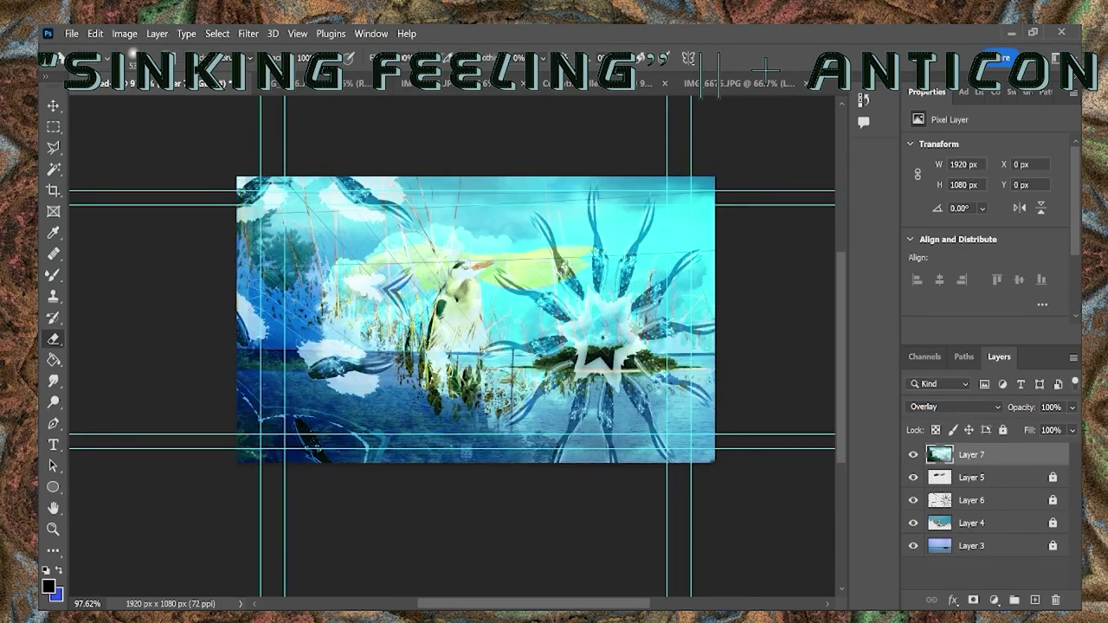
right_click(530, 251)
key("Escape")
key("ctrl+z")
key("ctrl+shift+z")
scroll(982, 414, "down", 4)
scroll(983, 414, "down", 4)
scroll(983, 413, "down", 4)
scroll(982, 414, "up", 4)
scroll(983, 413, "up", 3)
- Lower the cloud layer's fill to 65% and erase the clouds covering the heron
left_click(1072, 430)
left_click_drag(1072, 447, 1044, 452)
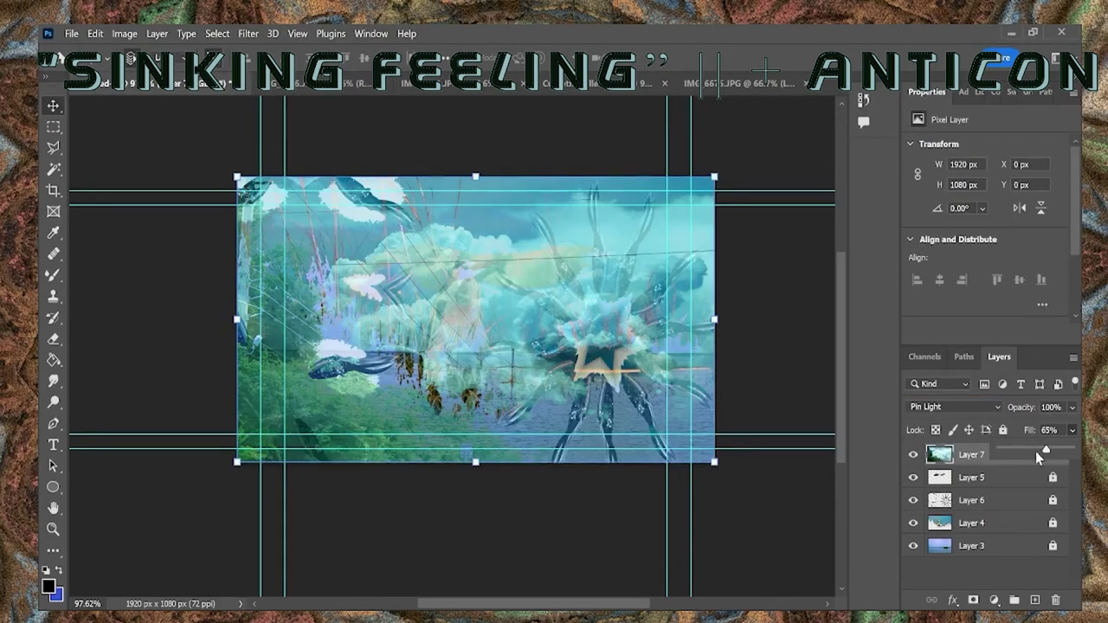
scroll(451, 273, "up", 3)
scroll(450, 272, "up", 2)
key("e")
right_click(530, 319)
key("Escape")
mouse_move(511, 260)
left_mouse_down()
mouse_move(485, 459)
mouse_move(407, 252)
mouse_move(511, 182)
left_mouse_up()
left_click_drag(389, 329, 346, 450)
scroll(450, 346, "down", 3)
mouse_move(415, 372)
left_mouse_down()
mouse_move(494, 459)
mouse_move(519, 415)
mouse_move(554, 493)
mouse_move(559, 260)
mouse_move(545, 147)
left_mouse_up()
mouse_move(355, 312)
left_mouse_down()
mouse_move(364, 502)
mouse_move(294, 519)
mouse_move(294, 295)
left_mouse_up()
scroll(451, 346, "up", 4)
- Erase clouds off the heron's beak tip with eraser sizes down to 6 and 2, then fit the canvas
key("[")
key("[")
key("[")
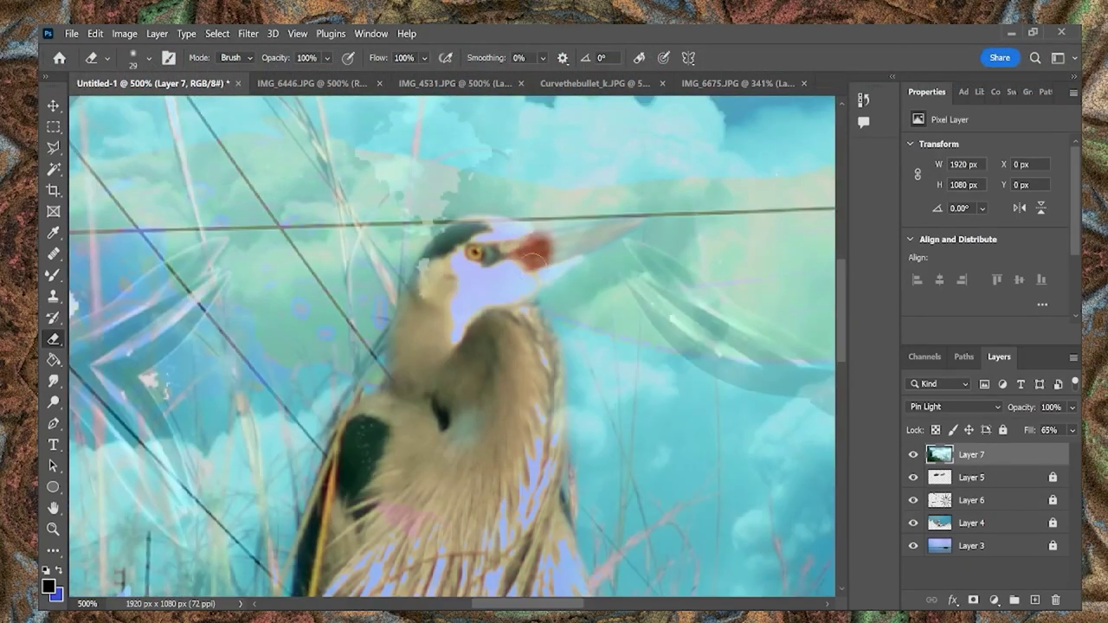
right_click(559, 241)
key("Escape")
scroll(559, 241, "up", 3)
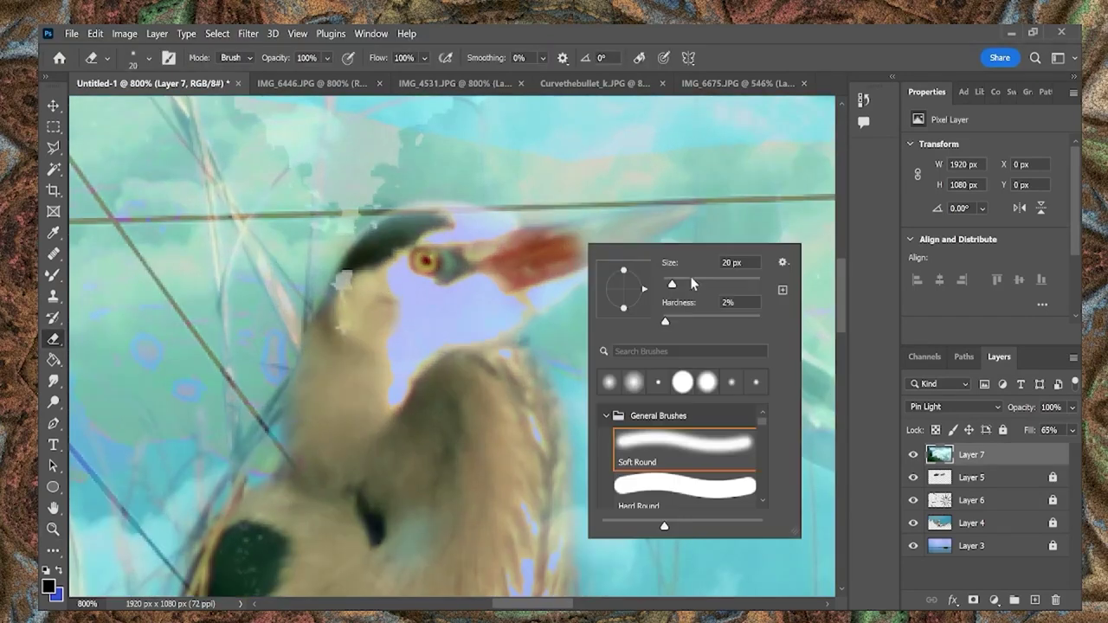
right_click(585, 242)
key("Return")
right_click(646, 221)
left_click_drag(624, 223, 641, 222)
key("Return")
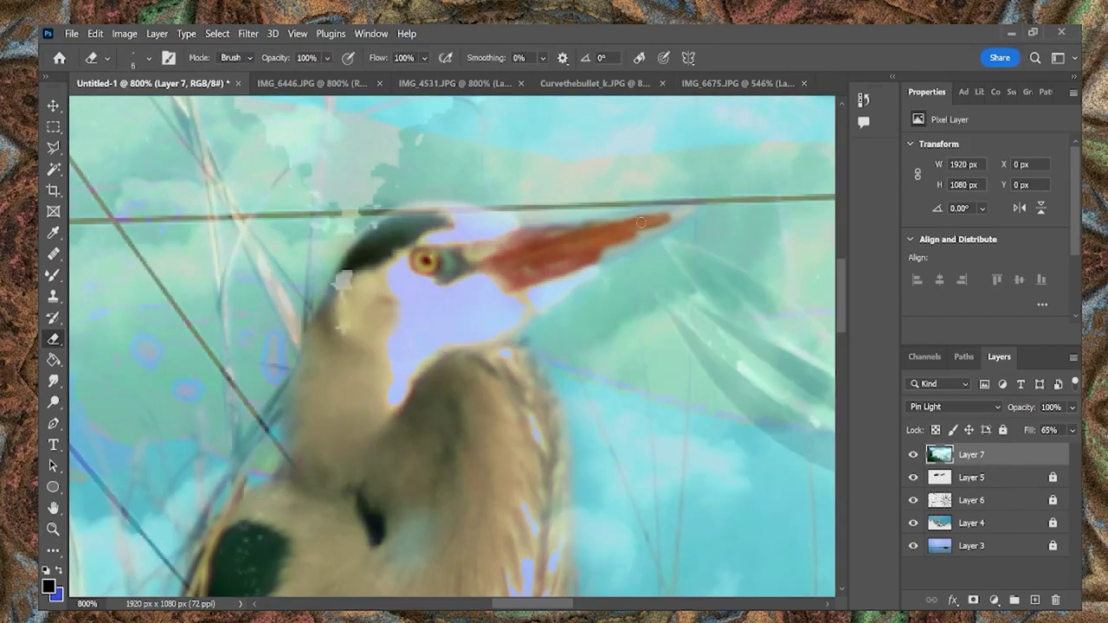
right_click(669, 218)
key("Return")
right_click(742, 226)
key("Return")
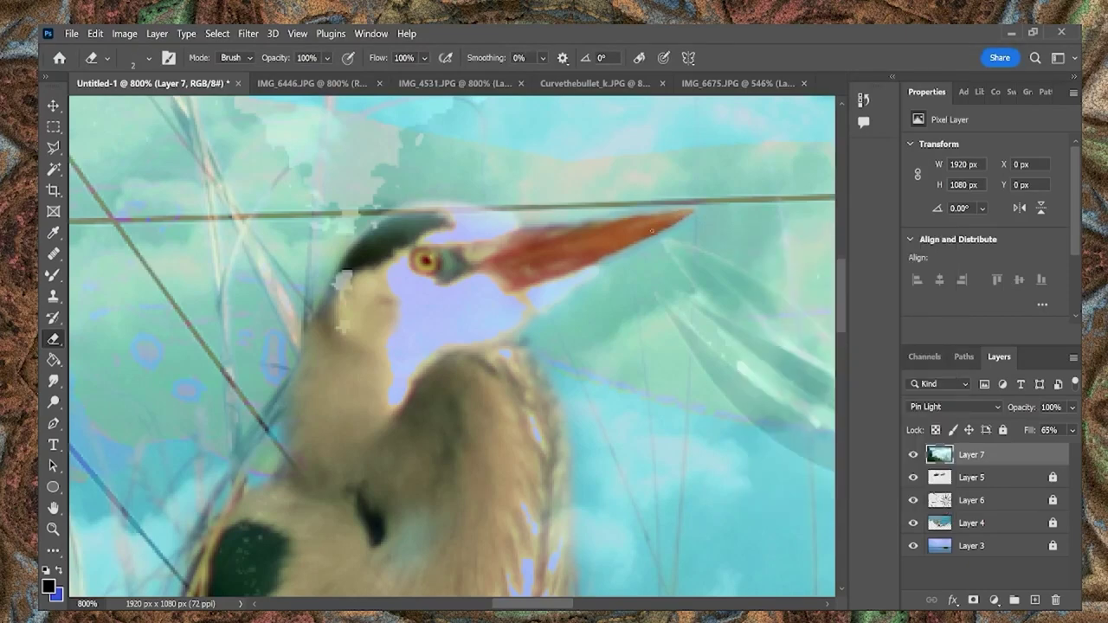
key("z")
key("ctrl+0")
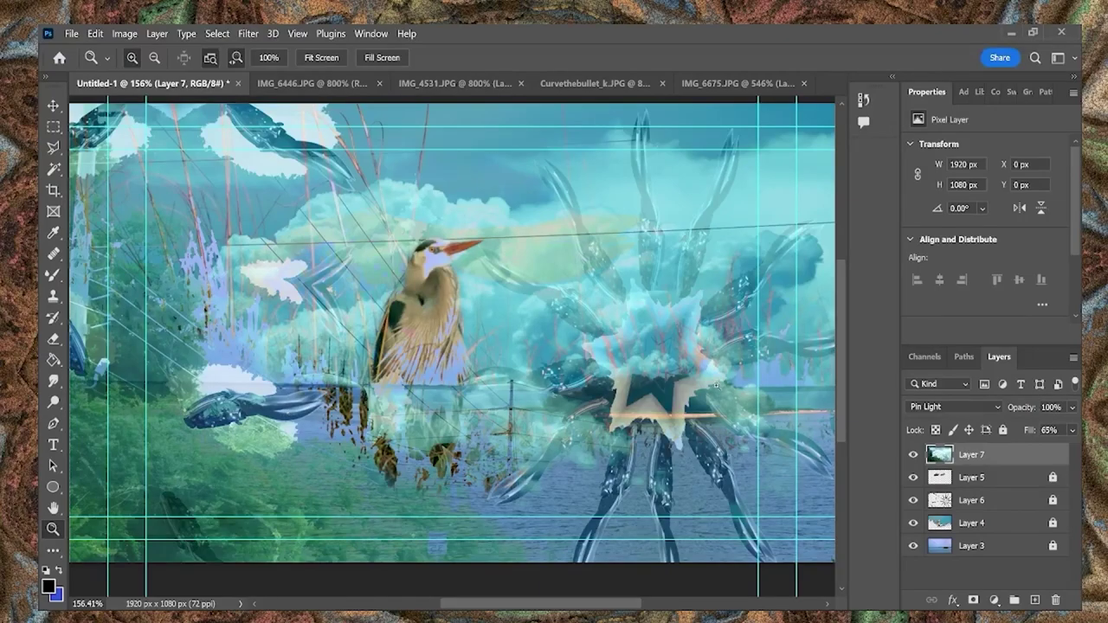
left_click(890, 446)
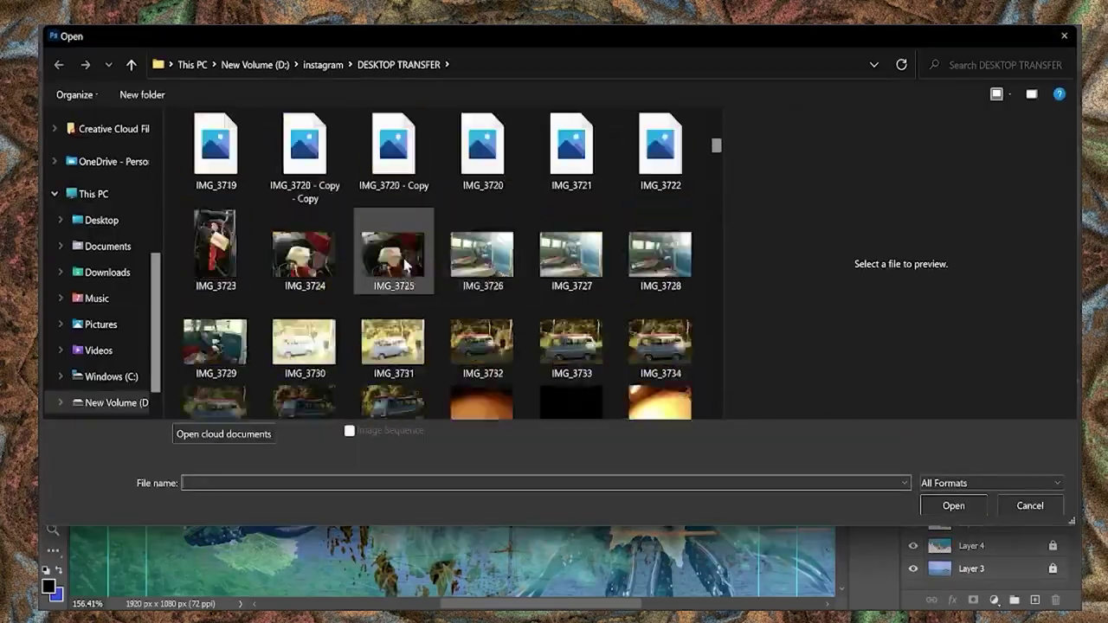
- Open IMG_3736.JPG and undo a trial rotated crop, keeping it uncropped
scroll(407, 267, "down", 2)
double_click(396, 260)
key("c")
left_click_drag(753, 225, 773, 330)
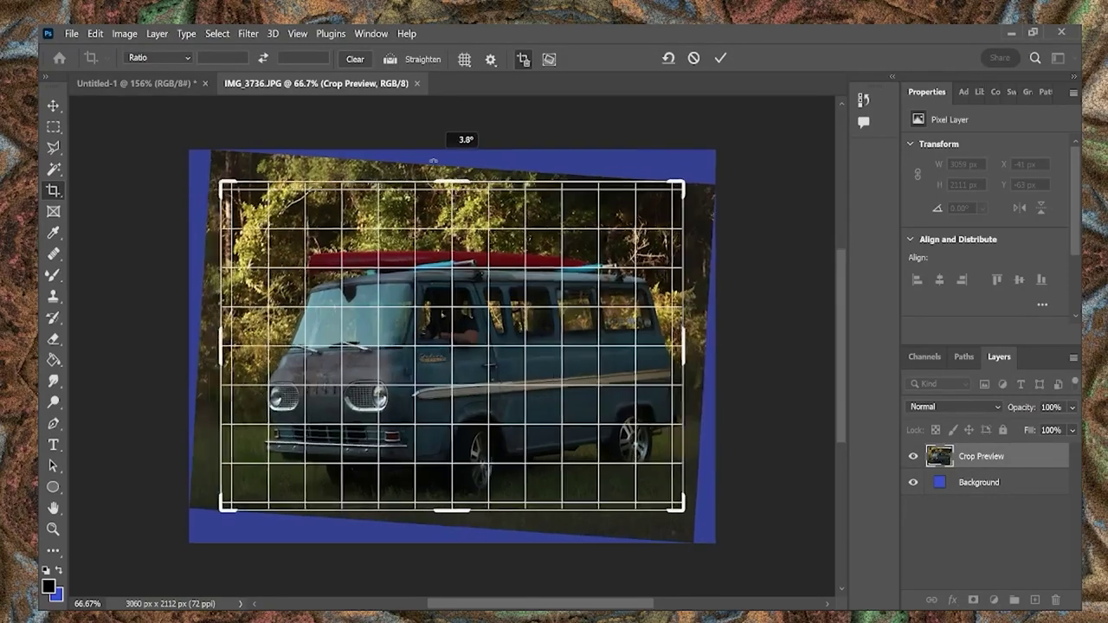
key("Return")
key("ctrl+z")
- Start a Polygonal Lasso selection on the van photo
key("l")
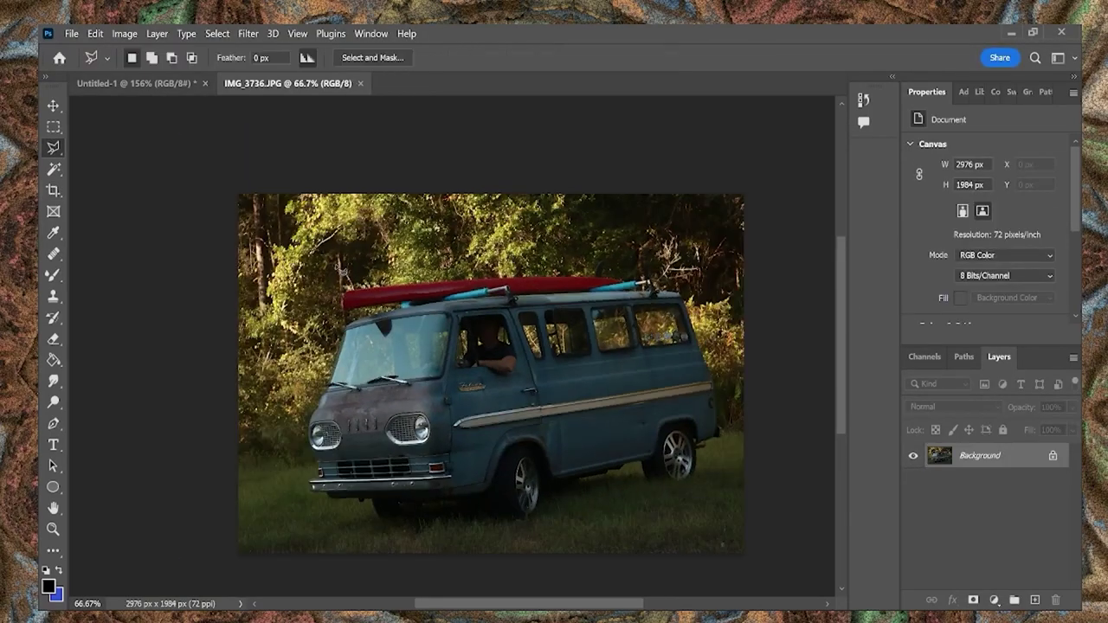
left_click(76, 126)
scroll(344, 237, "left", 5)
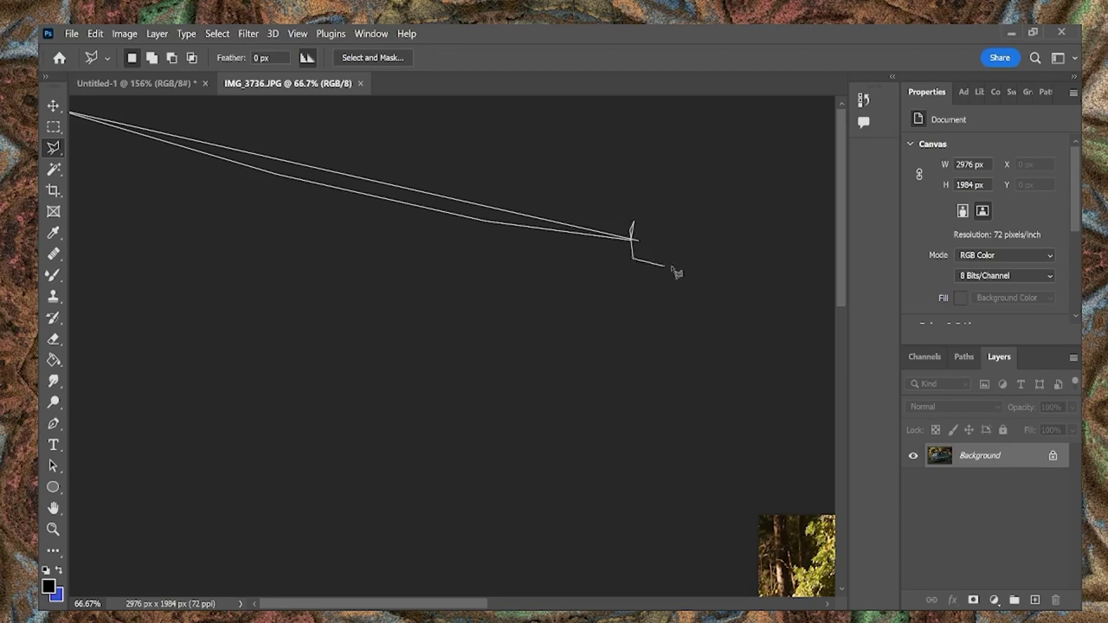
- Apply Levels to the van photo with black input 6 and midtone 1.10
key("Escape")
key("ctrl+0")
key("ctrl+l")
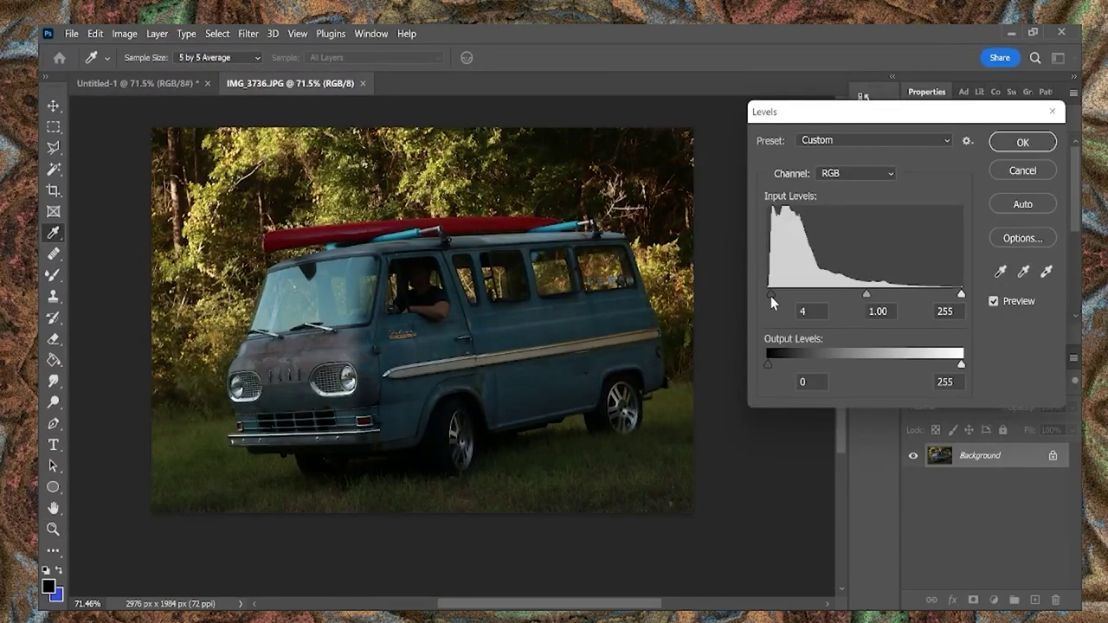
key("Return")
key("ctrl+l")
type("6")
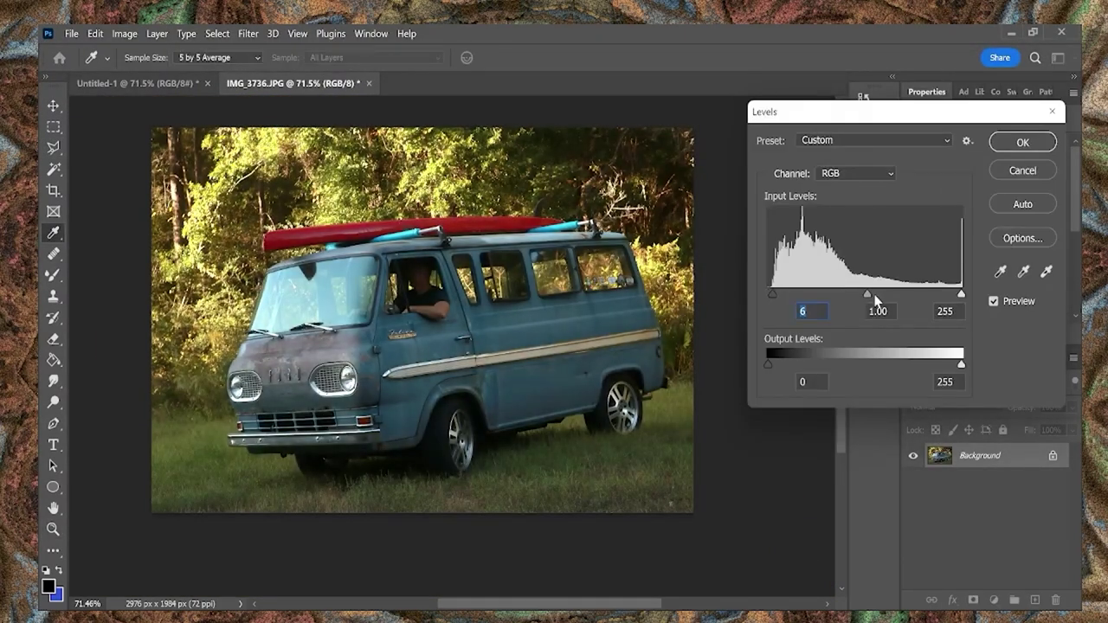
key("Return")
- Adjust the van photo's Curves separately in the Red, Green and Blue channels
key("ctrl+m")
left_click_drag(781, 129, 942, 137)
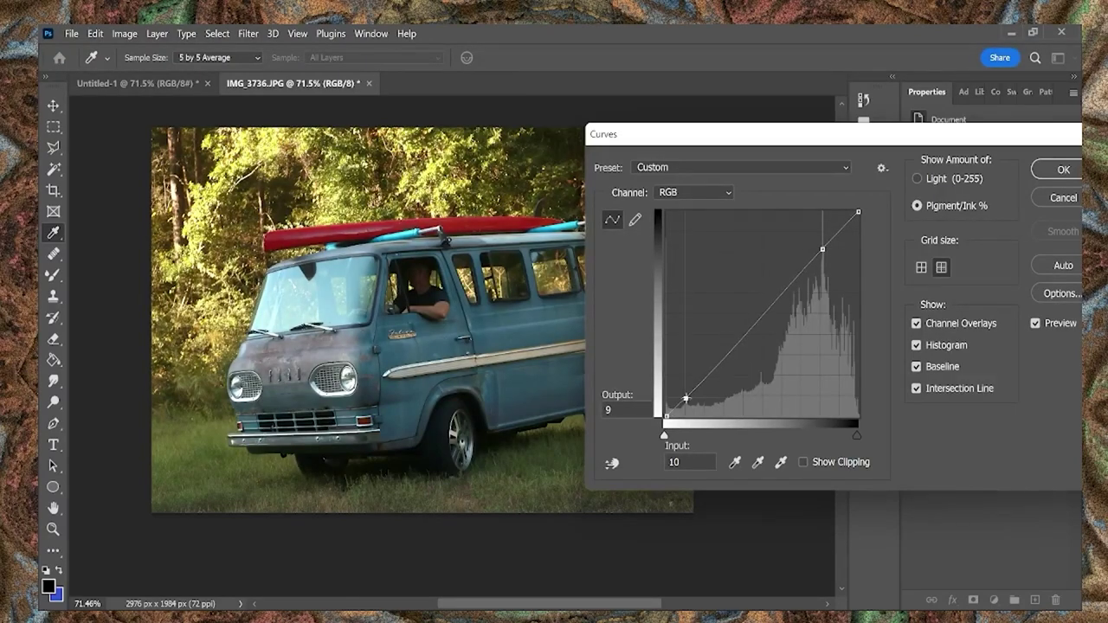
key("alt+3")
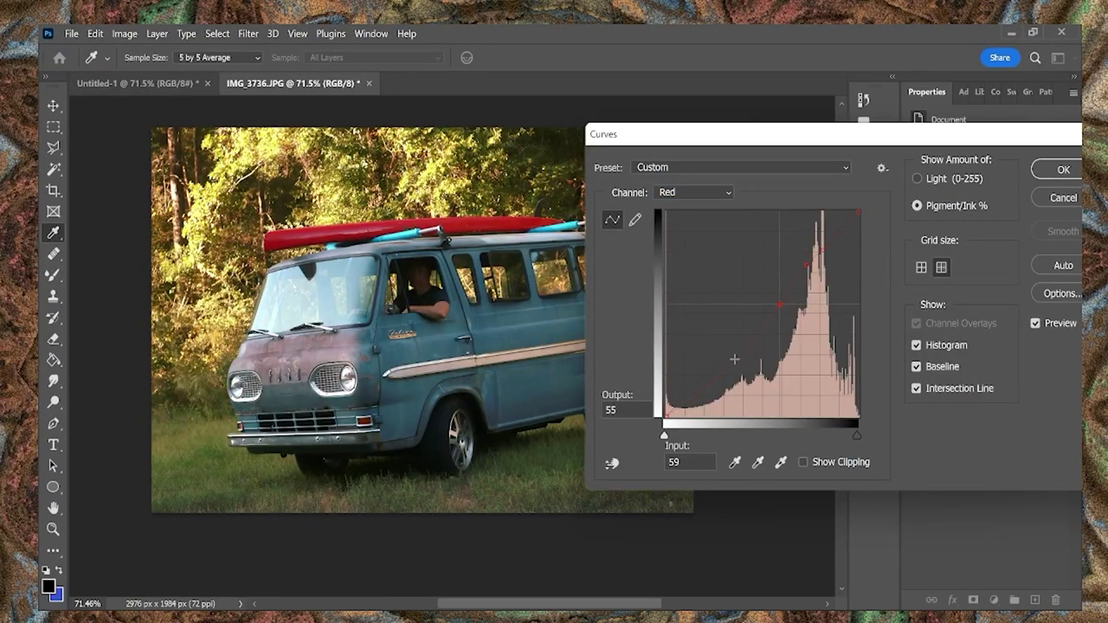
key("alt+4")
left_click_drag(805, 258, 807, 260)
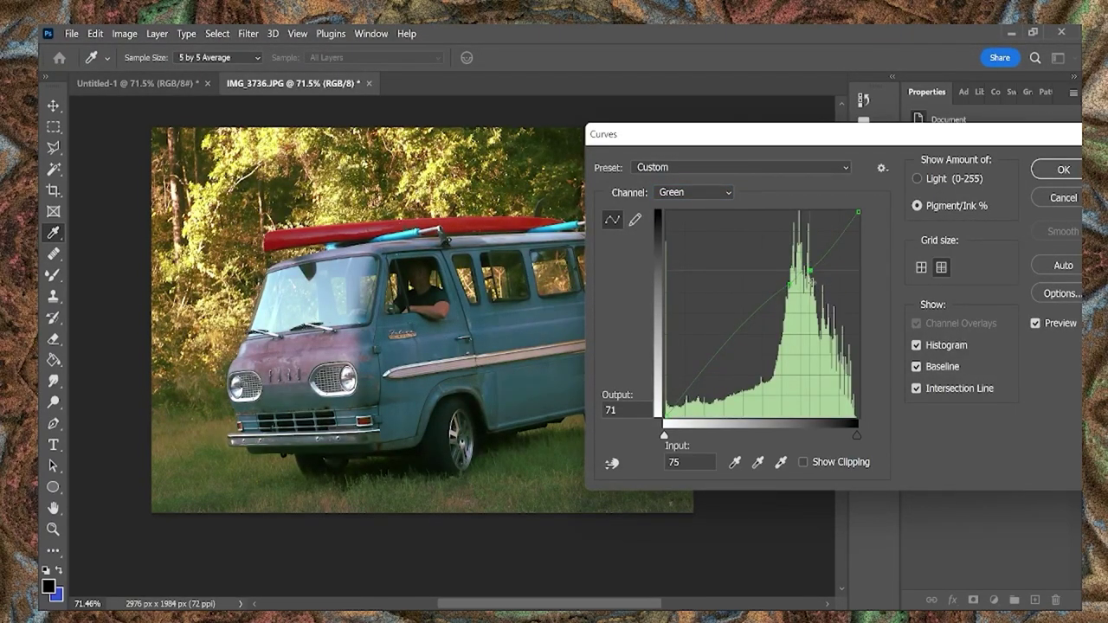
key("alt+5")
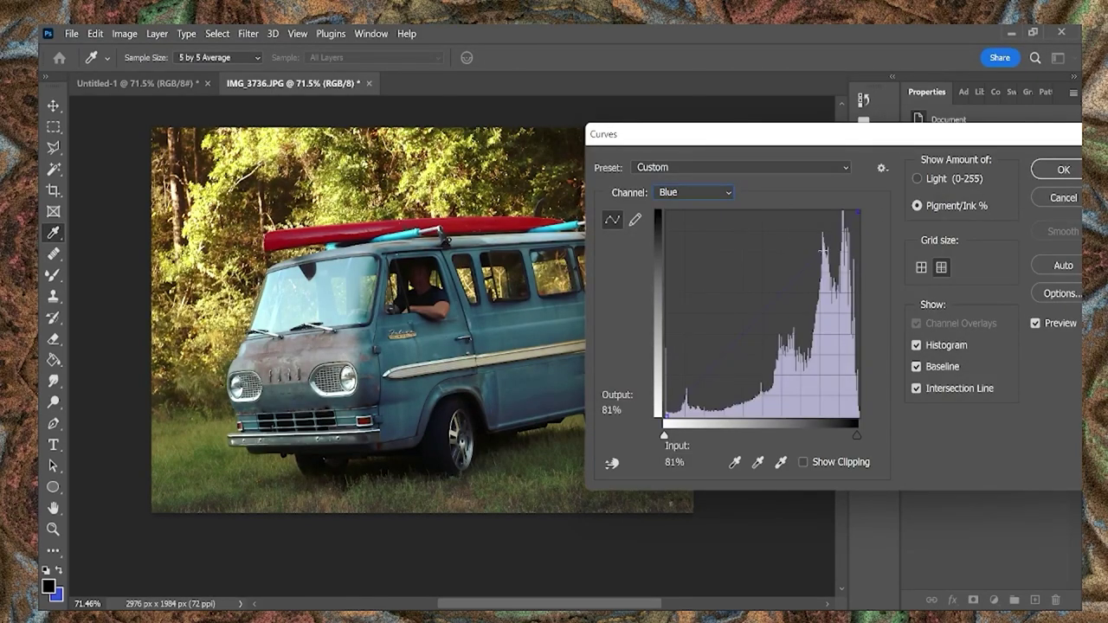
left_click(1061, 169)
- Straighten the van photo along its stripe, crop to 2476×1651 px, and drag it into Untitled-1
left_click(54, 192)
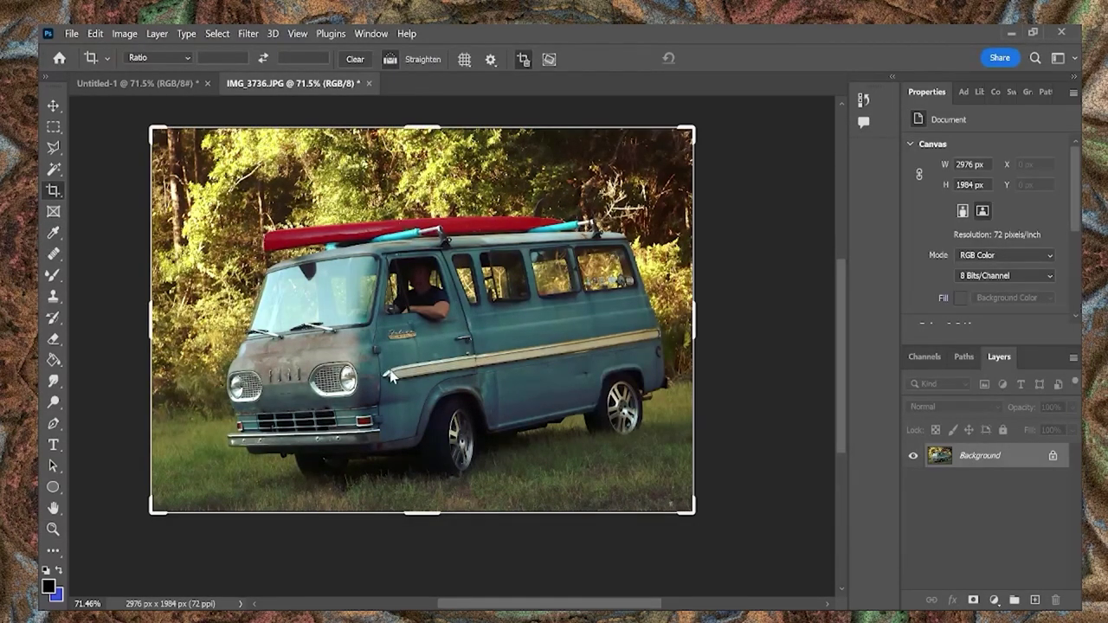
left_click_drag(390, 375, 658, 333)
key("Return")
key("r")
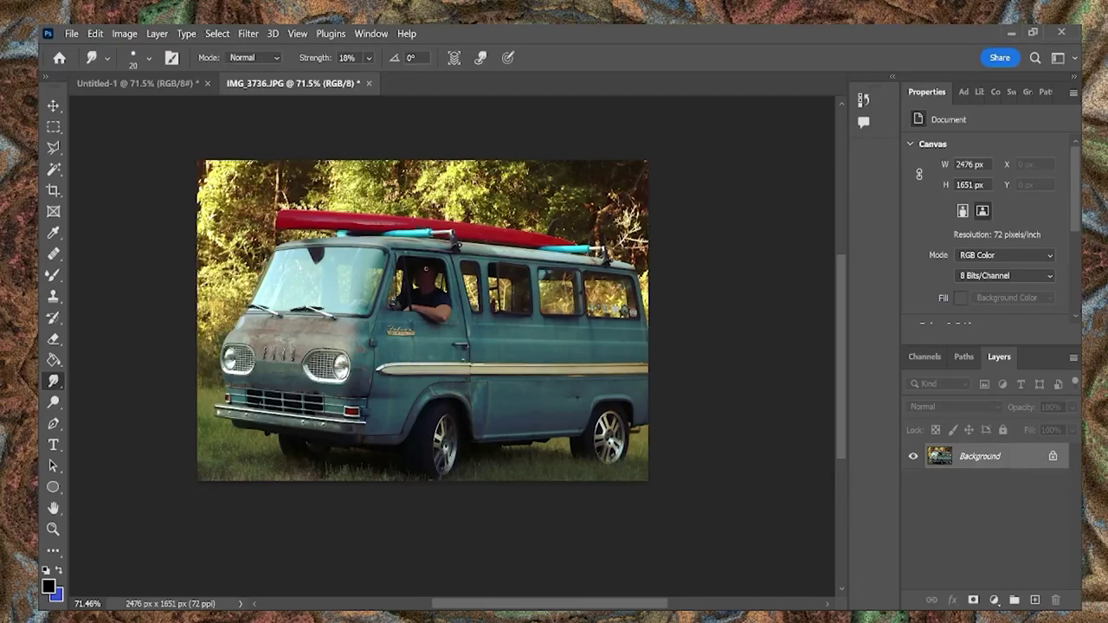
key("v")
left_click_drag(262, 264, 544, 381)
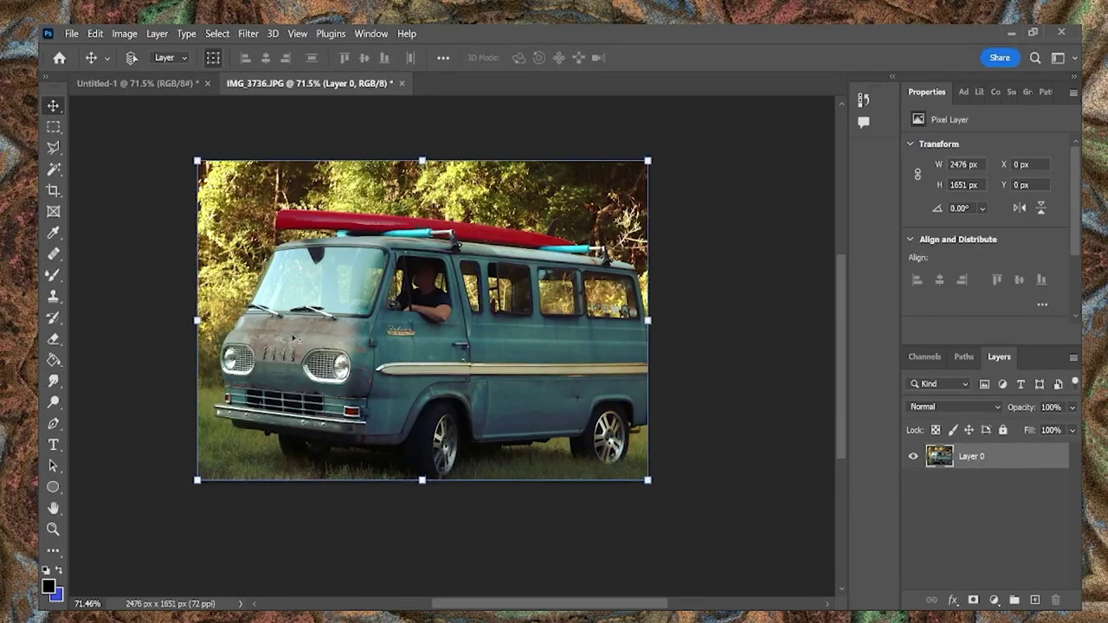
- Place the van layer below Layer 6, then flip, shrink, rotate and position it on the right
left_click_drag(972, 454, 972, 535)
left_click_drag(354, 461, 527, 386)
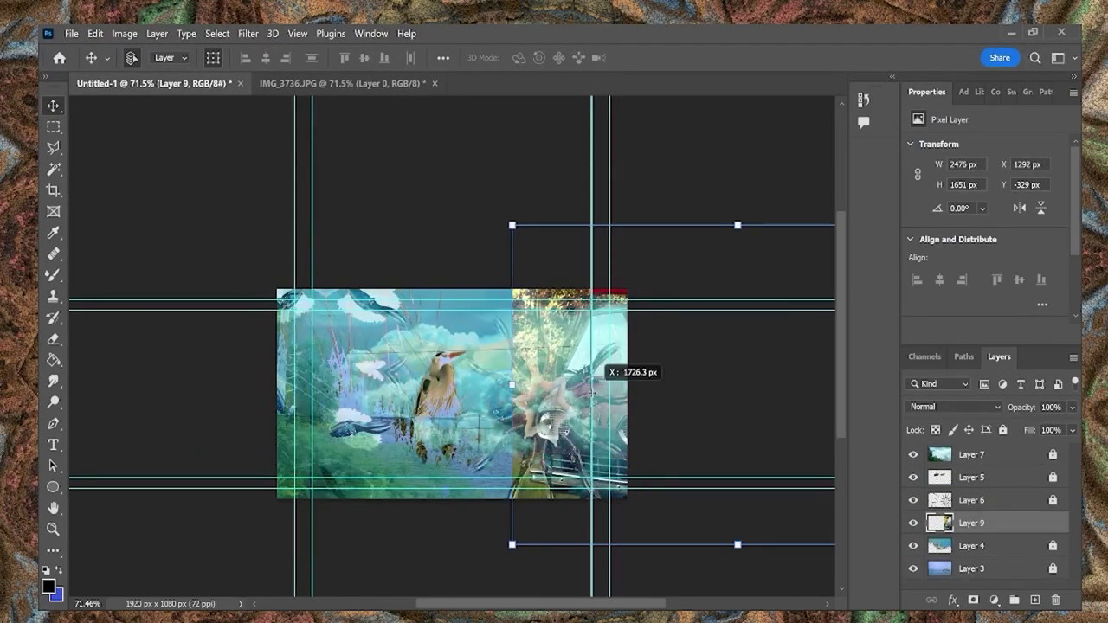
key("ctrl+t")
left_click_drag(451, 215, 466, 252)
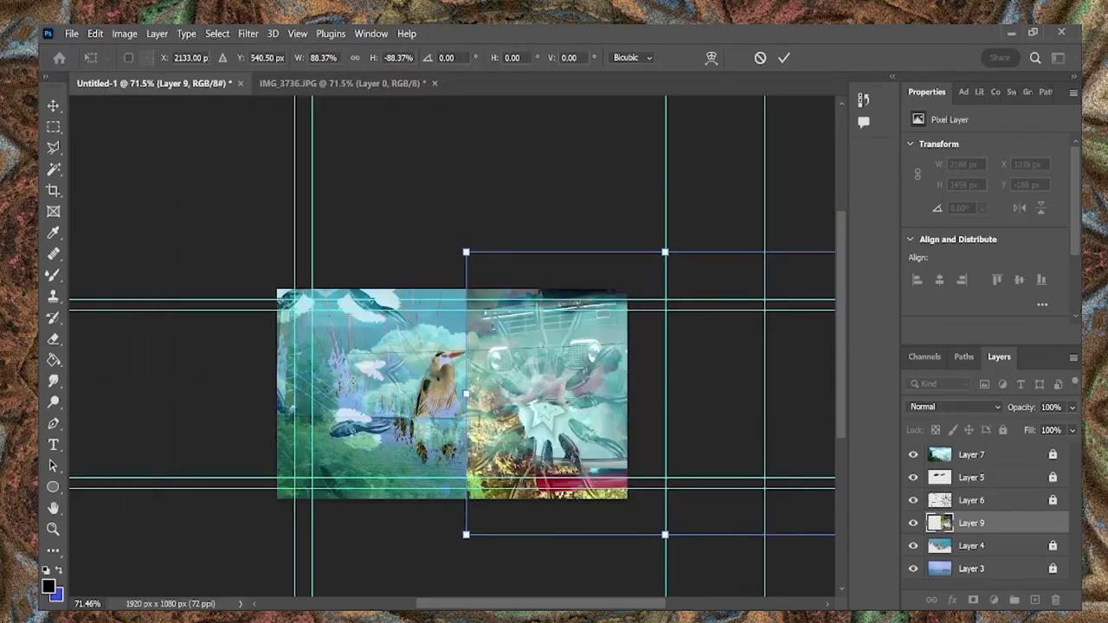
left_click_drag(563, 407, 638, 416)
left_click_drag(498, 554, 493, 533)
left_click_drag(606, 381, 596, 368)
key("w")
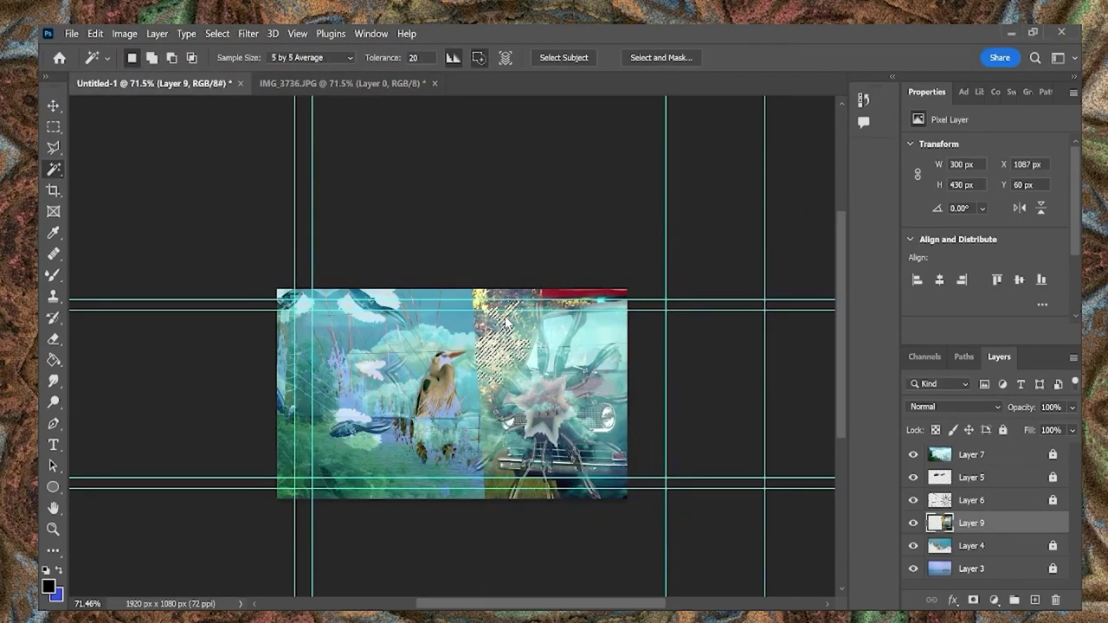
- Blend the van layer in Vivid Light and zoom in on the heron and car
left_click(480, 299)
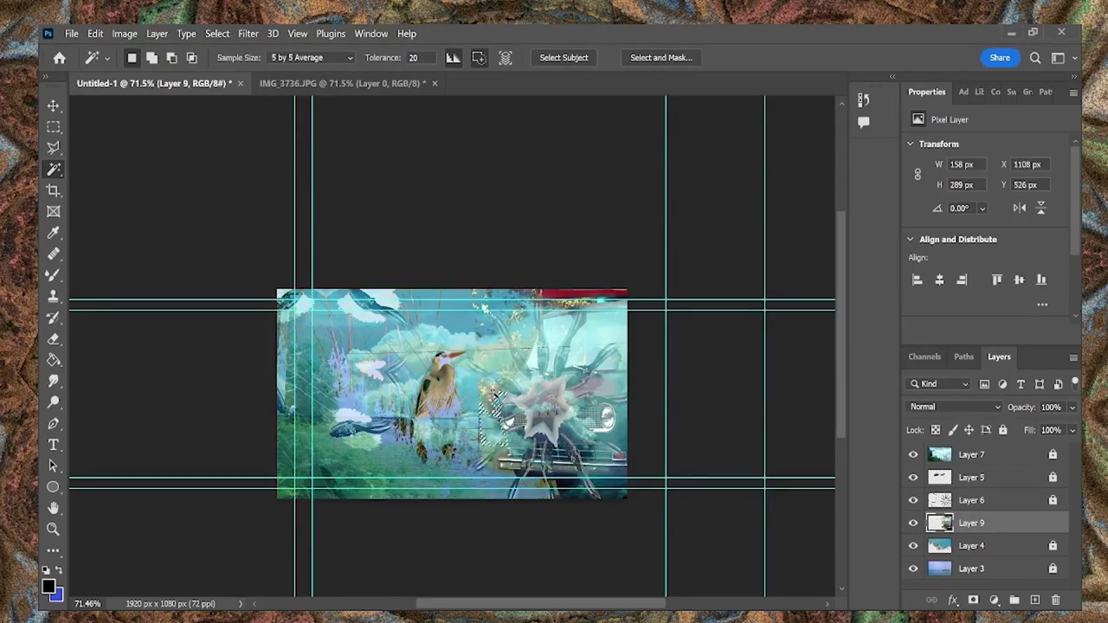
left_click(955, 406)
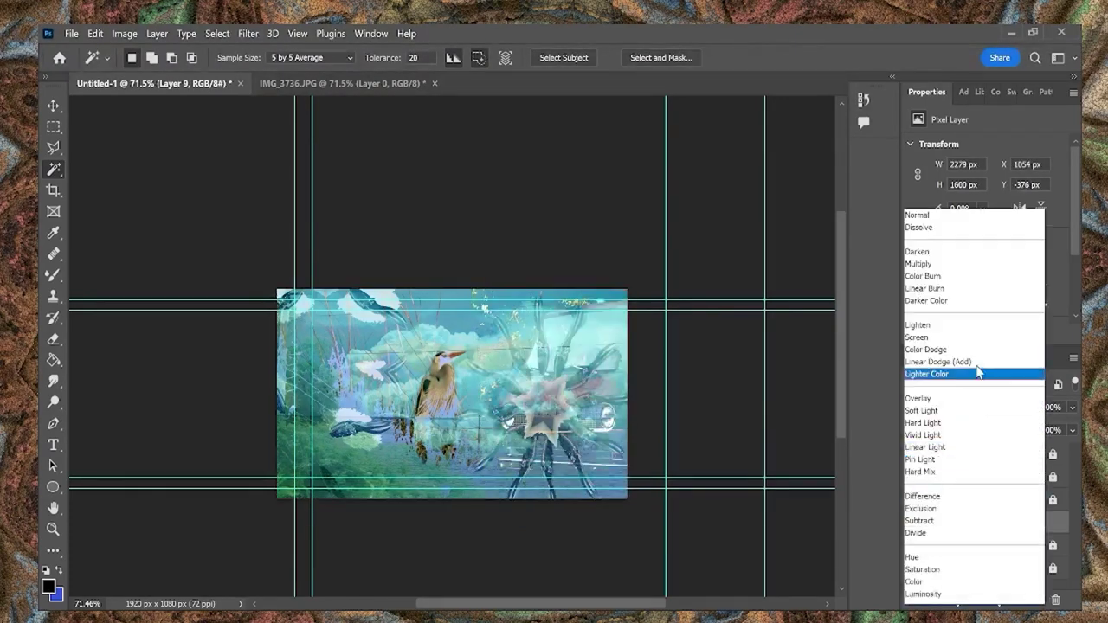
key("Escape")
key("z")
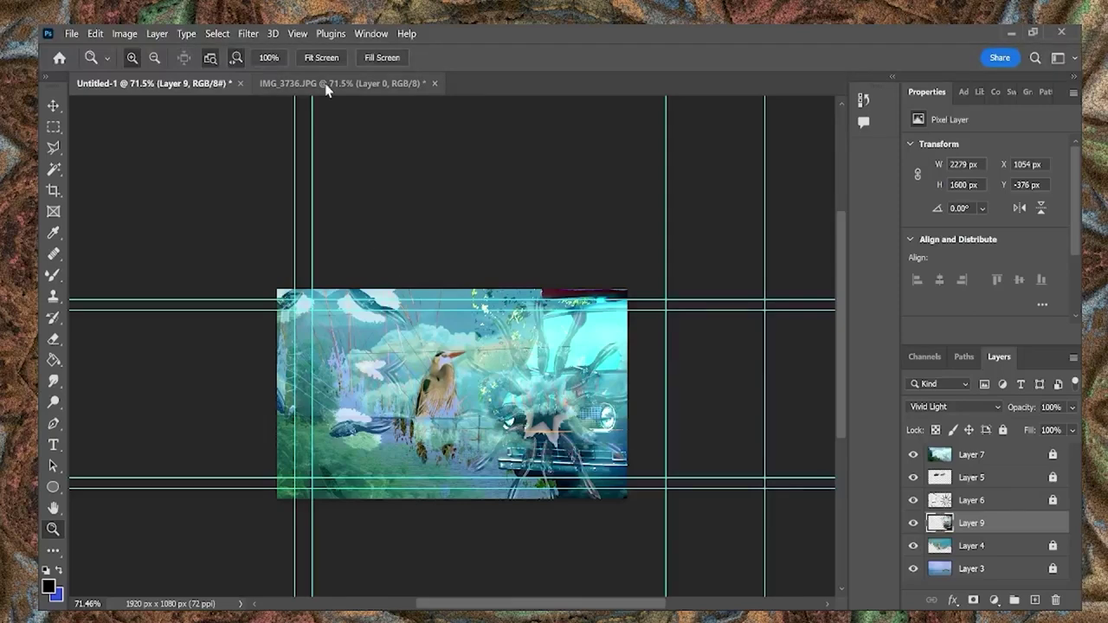
left_click_drag(443, 438, 723, 389)
- Choose the Eraser and zoom to 300% on the car area
key("e")
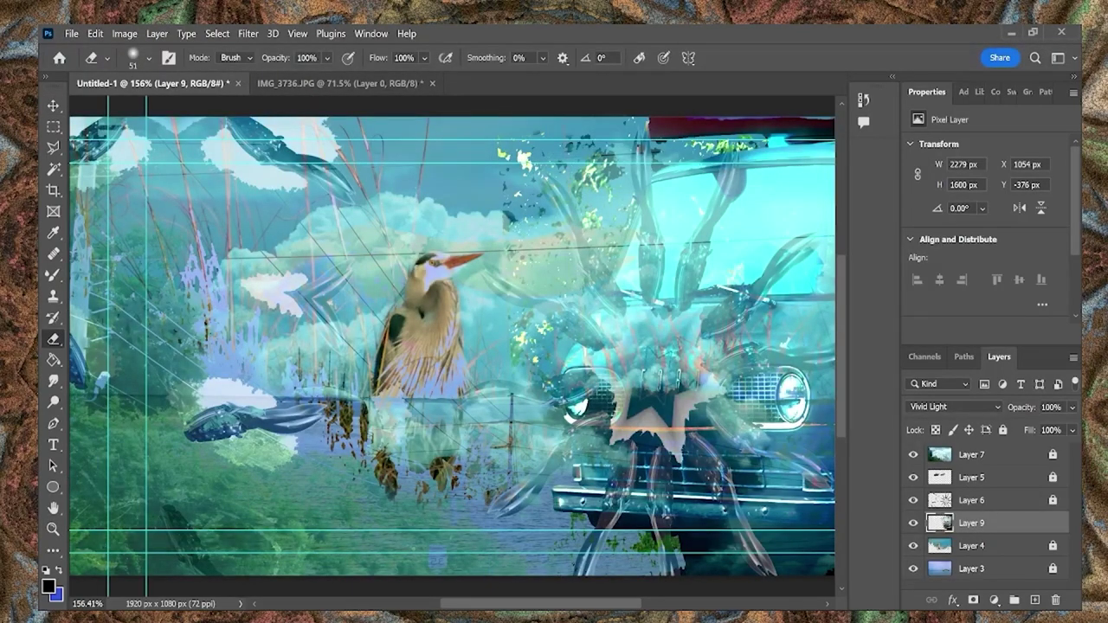
right_click(589, 160)
key("Escape")
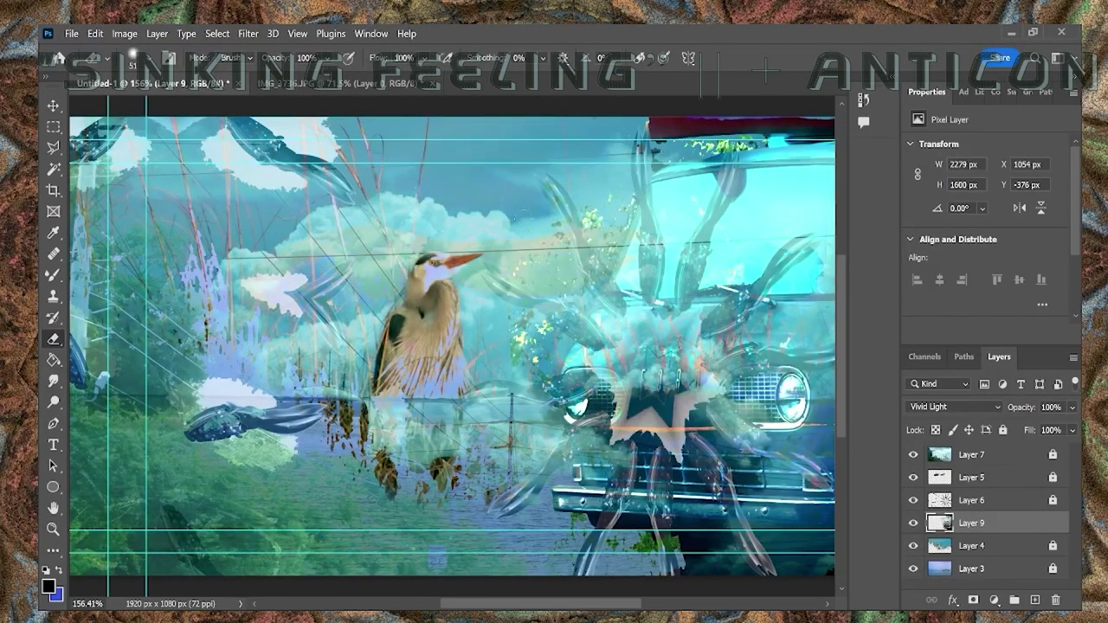
scroll(452, 346, "down", 2)
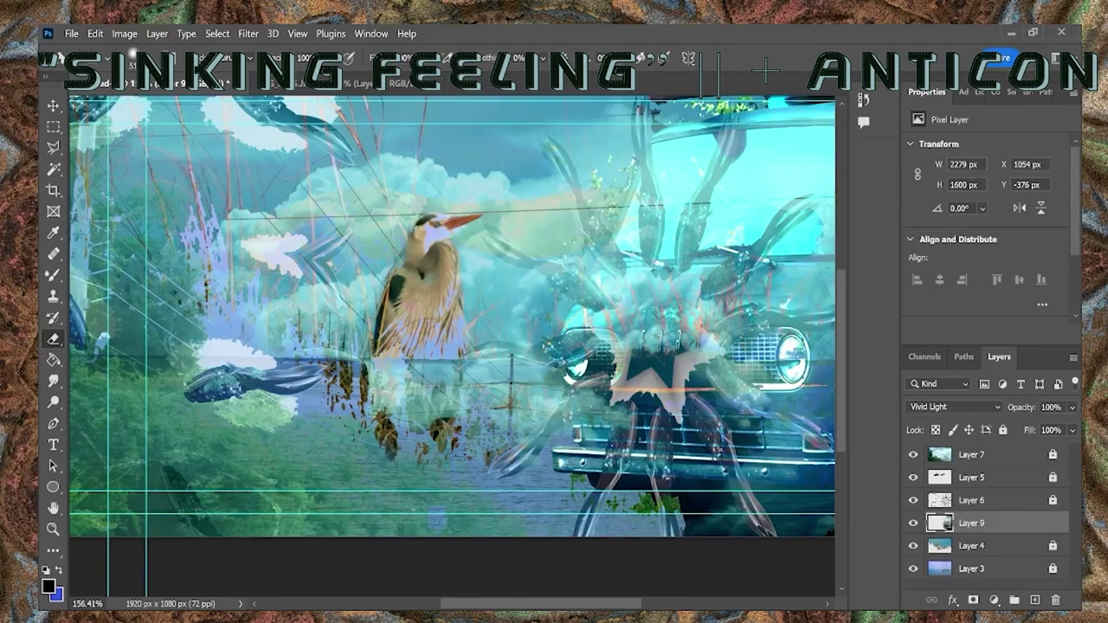
left_click(580, 251, "ctrl")
scroll(622, 178, "up", 3)
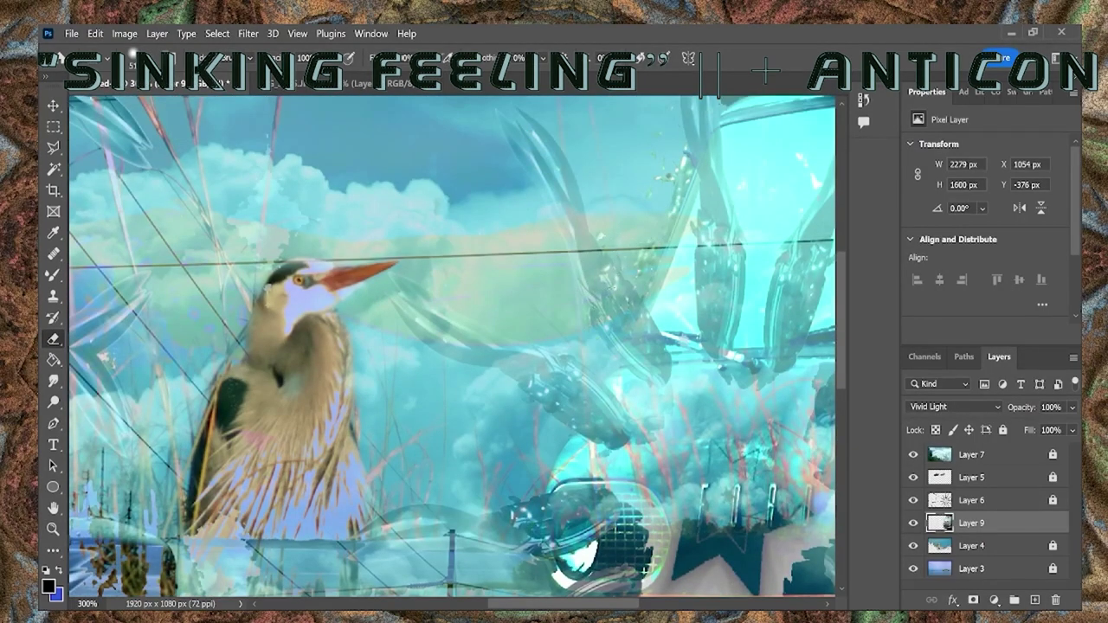
scroll(790, 143, "up", 5)
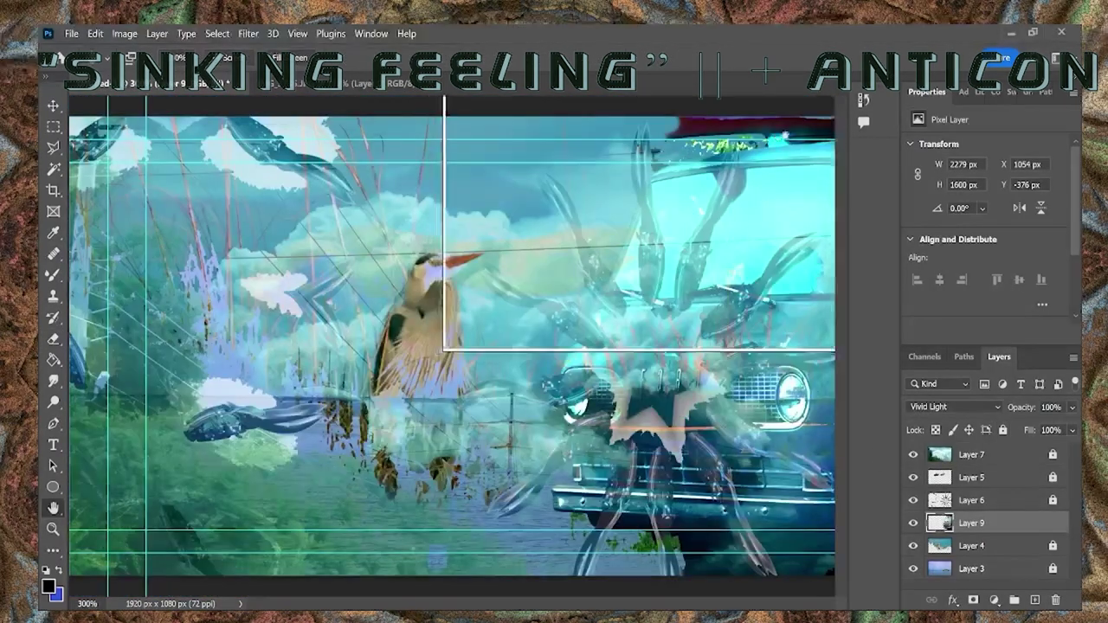
scroll(790, 143, "right", 8)
- Erase the dark strip and purple band on Layer 9's top edge, then thin Layer 7's upper sky
left_click_drag(779, 172, 446, 180)
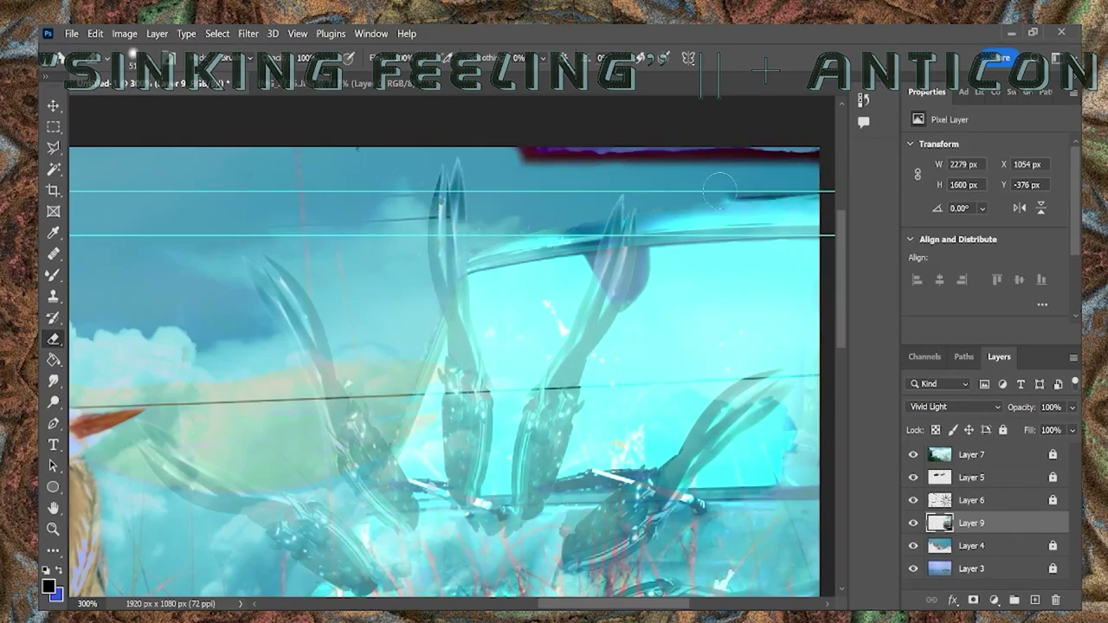
left_click_drag(805, 156, 520, 155)
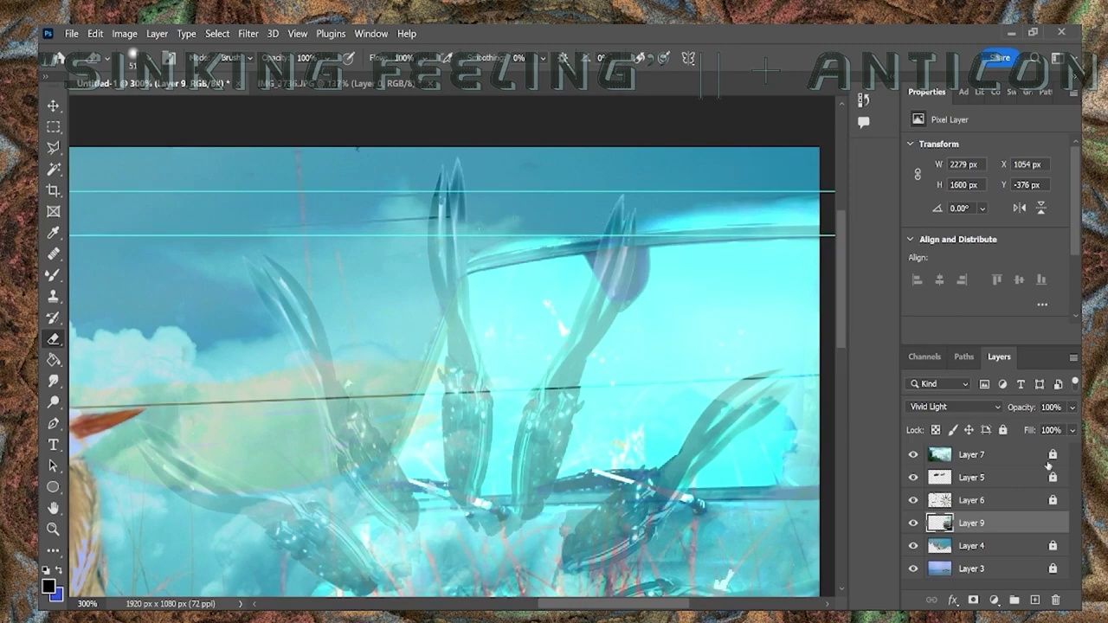
left_click(1047, 456)
mouse_move(433, 242)
left_mouse_down()
mouse_move(182, 268)
mouse_move(485, 286)
mouse_move(806, 229)
mouse_move(502, 294)
mouse_move(814, 355)
mouse_move(779, 424)
mouse_move(513, 359)
left_mouse_up()
scroll(513, 357, "down", 3)
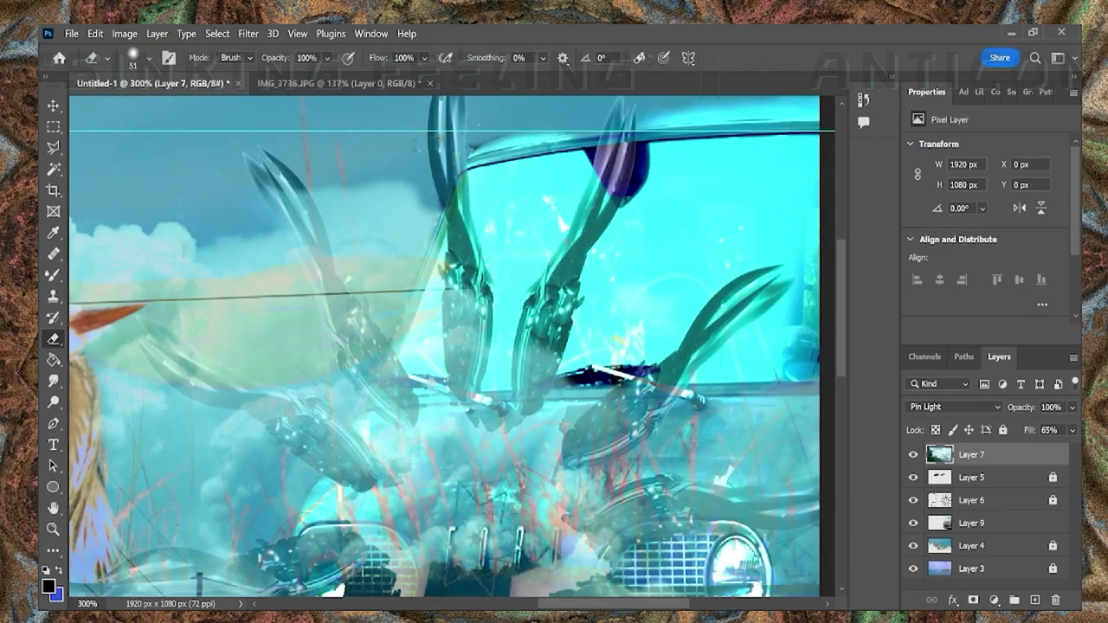
- Step through the layer stack from Layer 9 down to Layer 4
scroll(455, 337, "down", 2)
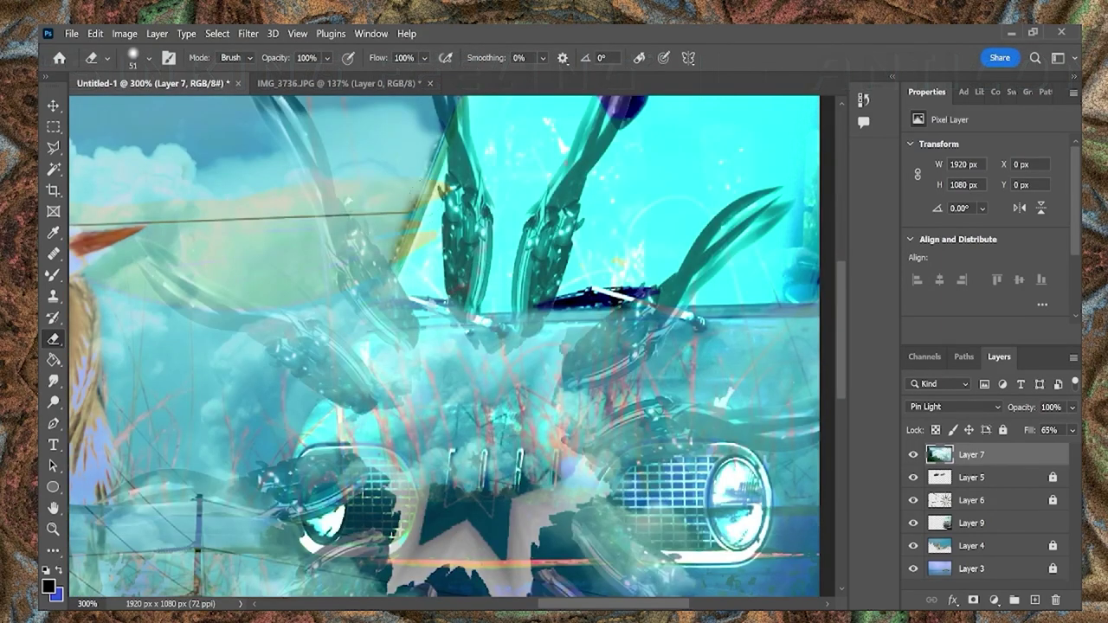
scroll(443, 346, "up", 2)
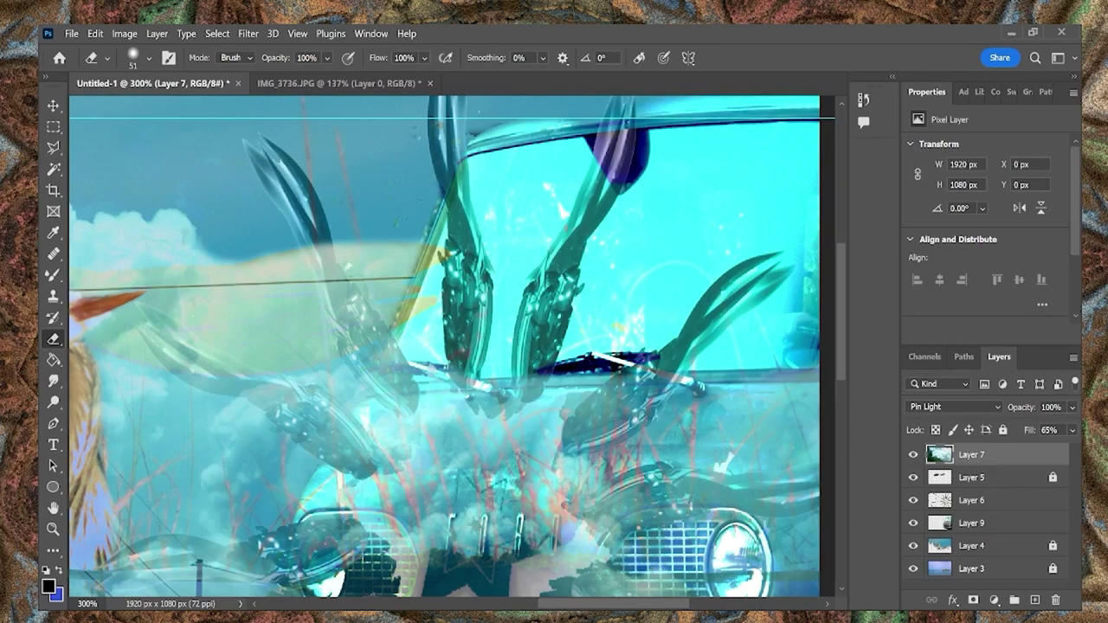
key("alt+bracketleft")
key("alt+bracketleft")
key("alt+bracketleft")
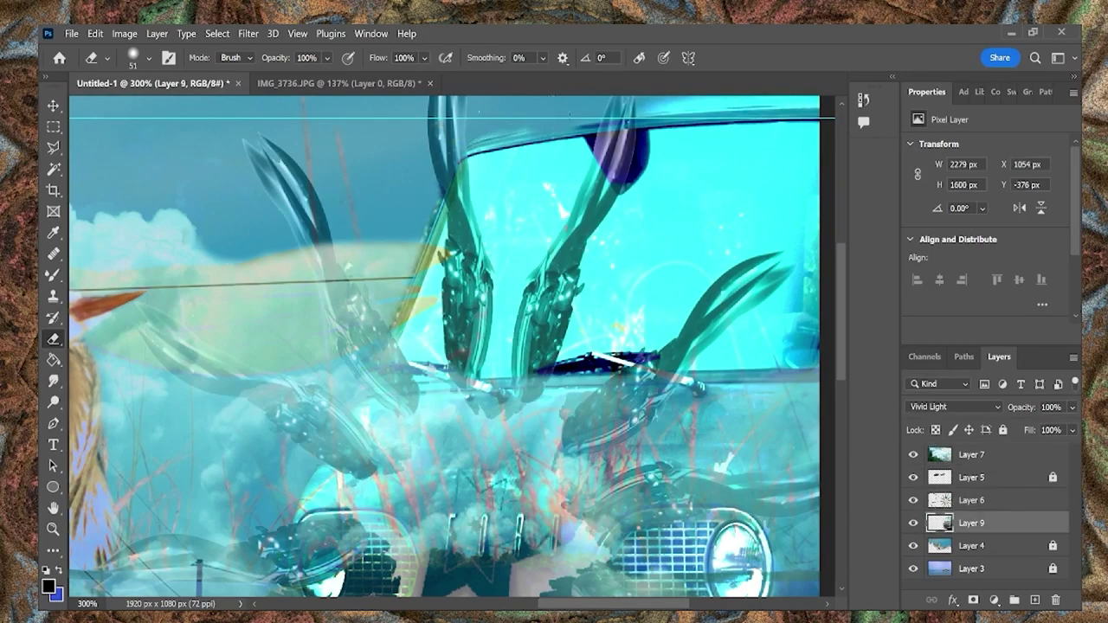
scroll(443, 347, "up", 2)
scroll(658, 346, "up", 2)
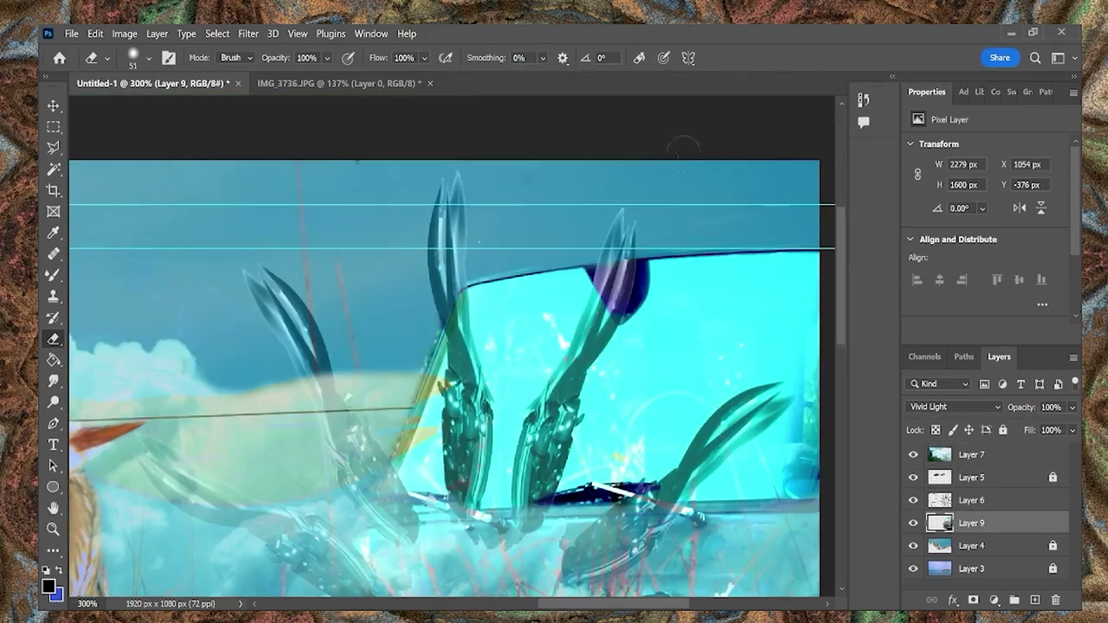
left_click(989, 454)
left_click(1051, 547)
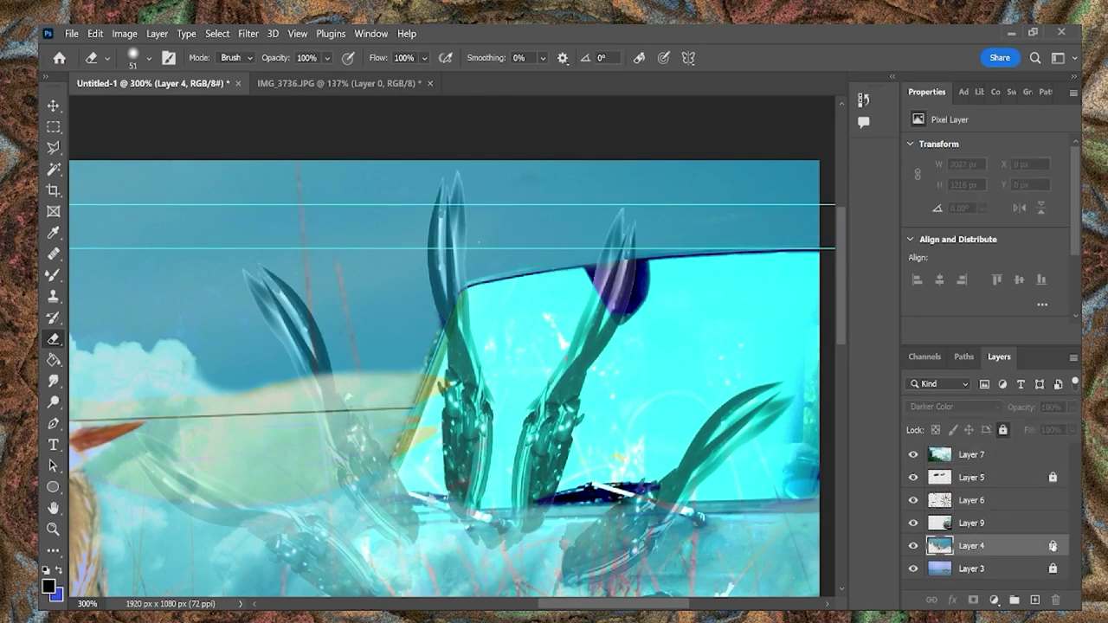
key("alt+bracketleft")
scroll(444, 346, "down", 1)
- Review Layers 6, 5, 7, 9 and 3, then return to Layer 4 in Darker Color
left_click(1016, 499)
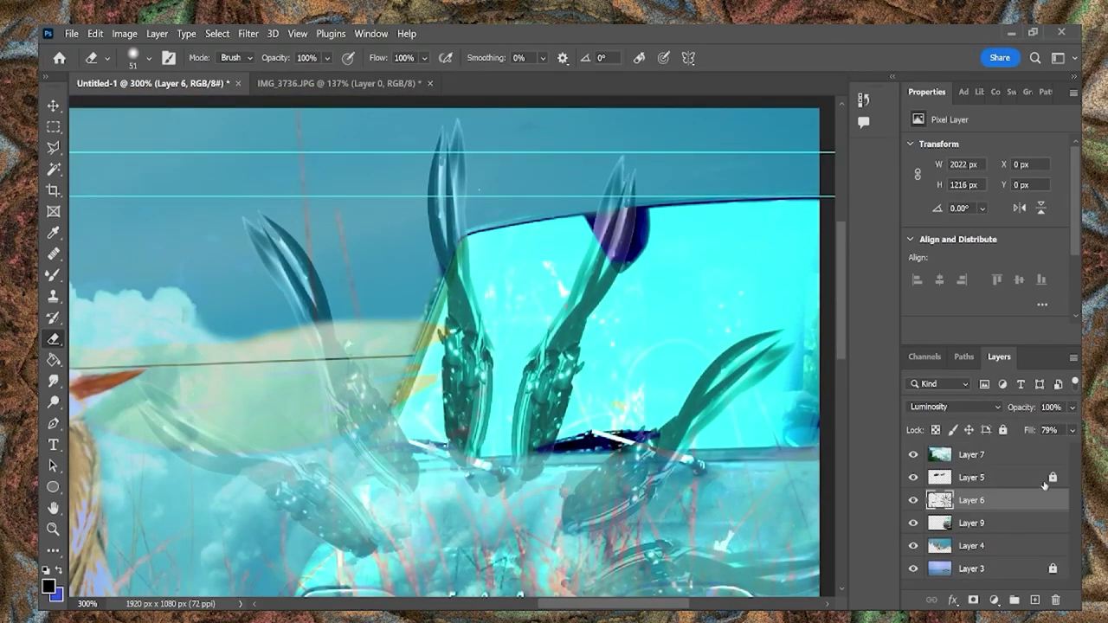
left_click(1060, 479)
left_click(972, 454)
left_click(971, 500)
left_click(972, 523)
left_click(971, 568)
scroll(443, 346, "down", 1)
key("ctrl+minus")
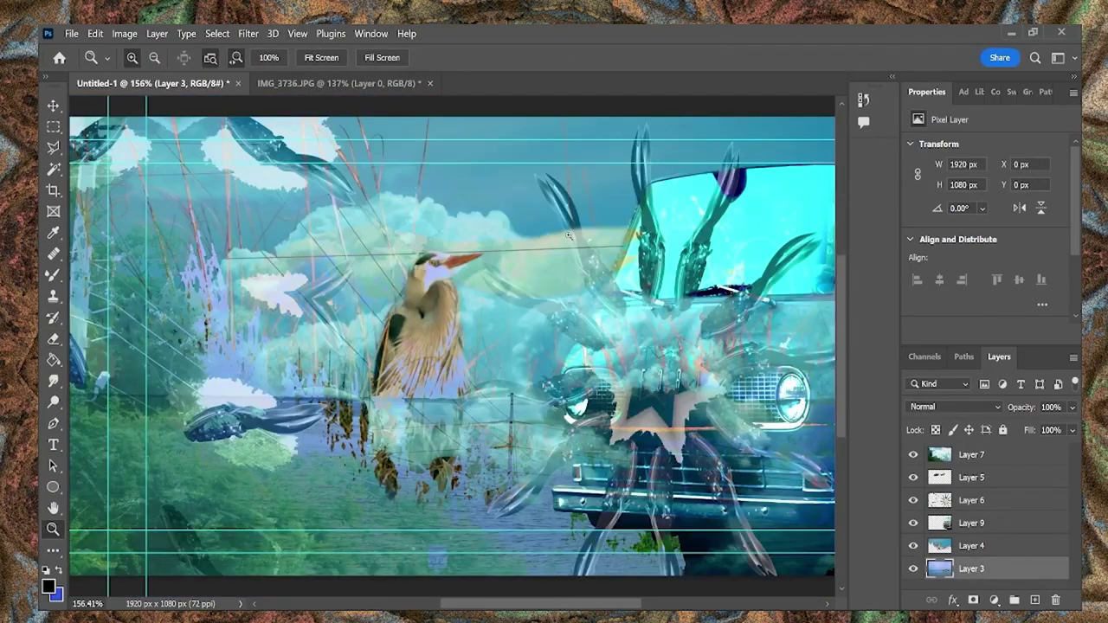
left_click(972, 545)
left_click(587, 201)
scroll(586, 201, "right", 5)
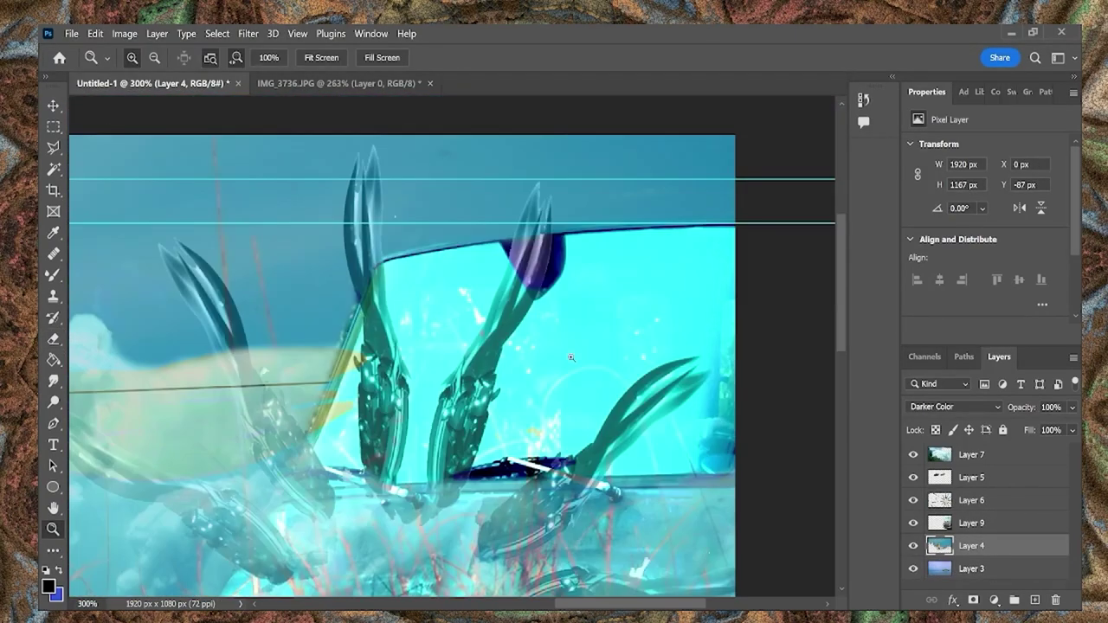
scroll(520, 346, "down", 5)
scroll(403, 476, "down", 3)
scroll(403, 475, "down", 5)
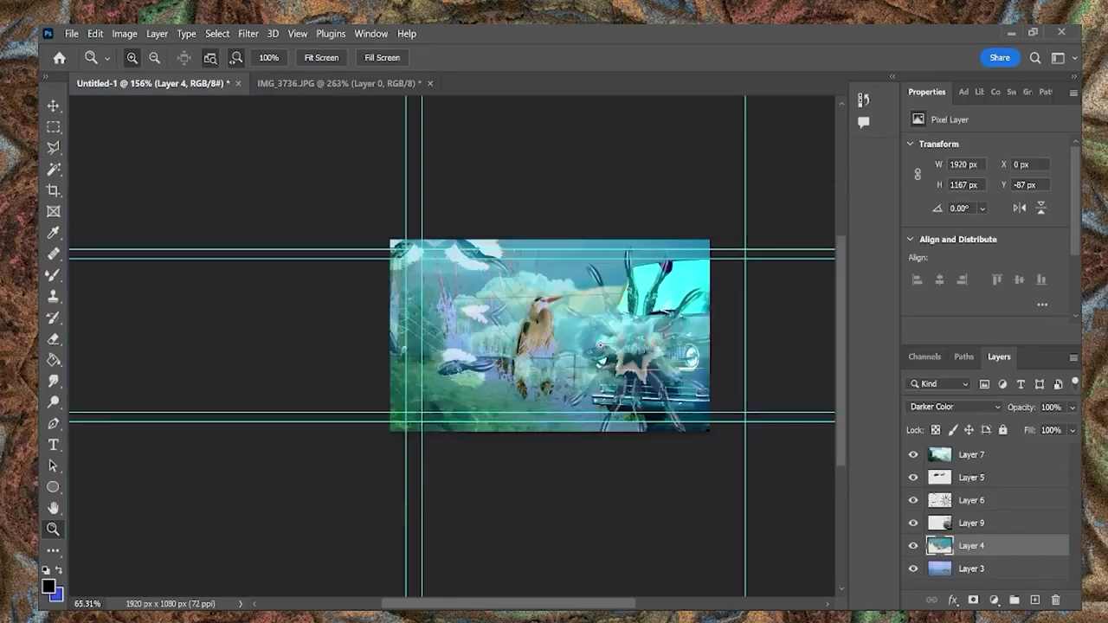
scroll(466, 279, "up", 4)
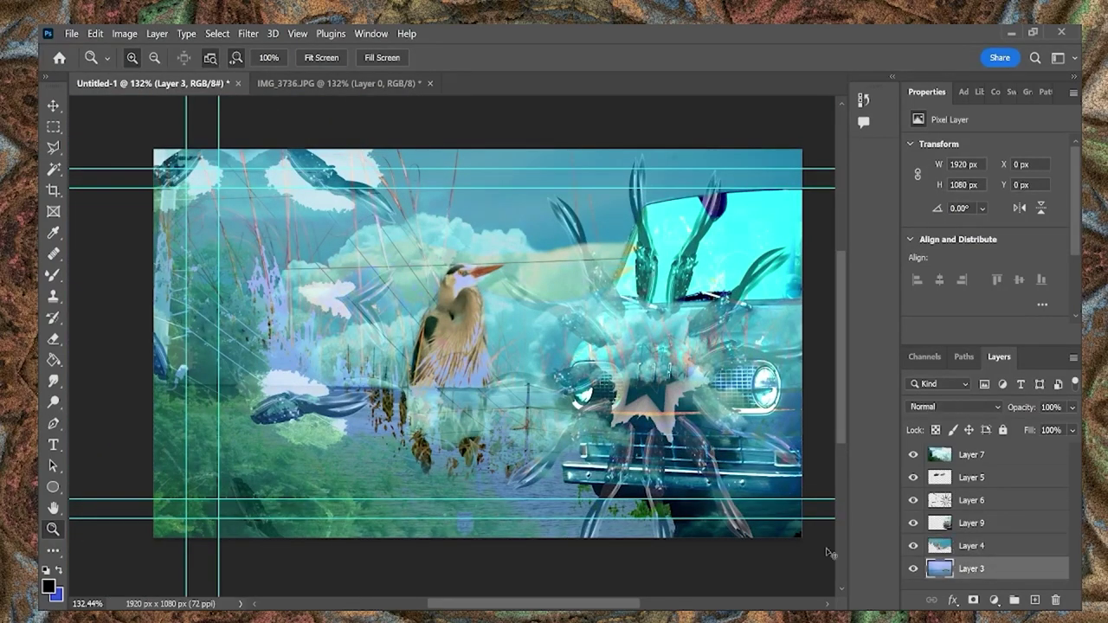
- Paste the island photo as a new layer and try Darker Color and Pin Light blending
key("ctrl+v")
left_click(956, 406)
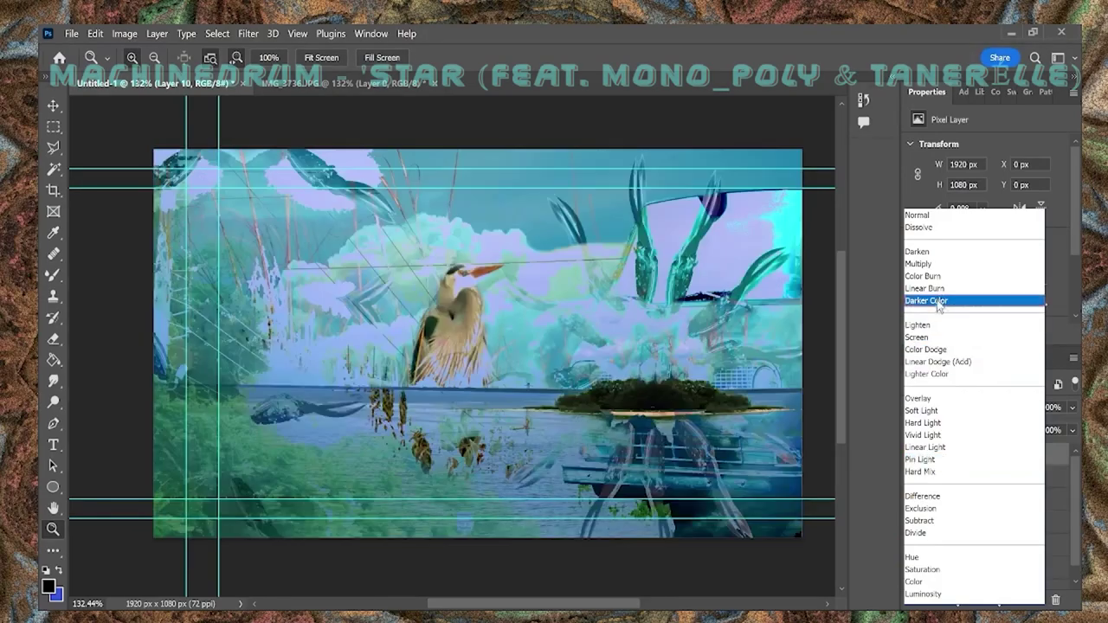
left_click(940, 302)
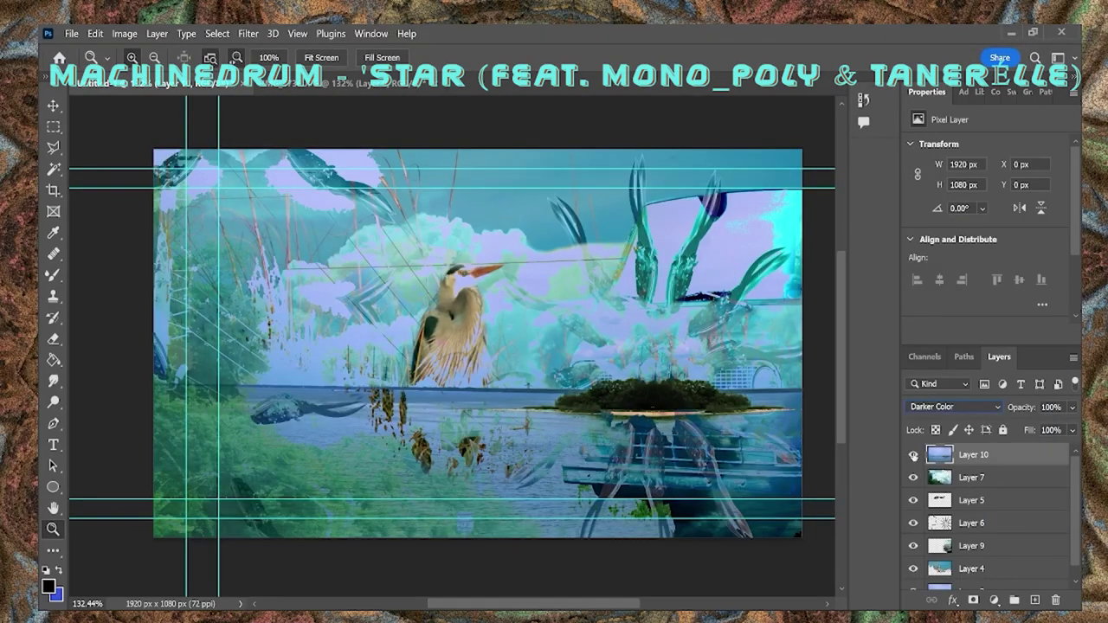
left_click(955, 407)
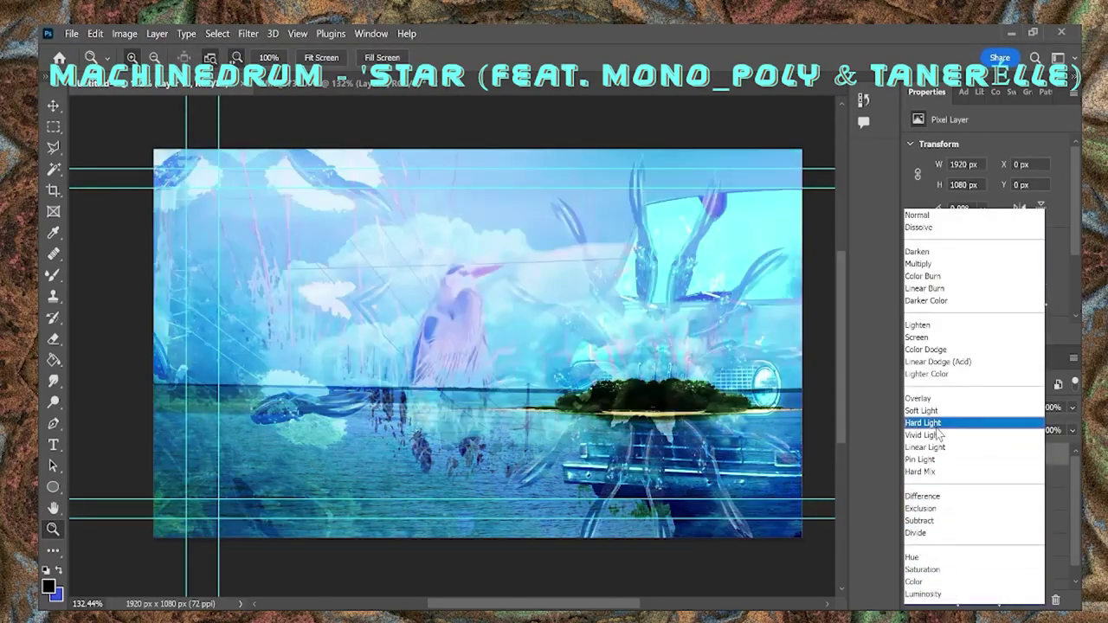
left_click(920, 459)
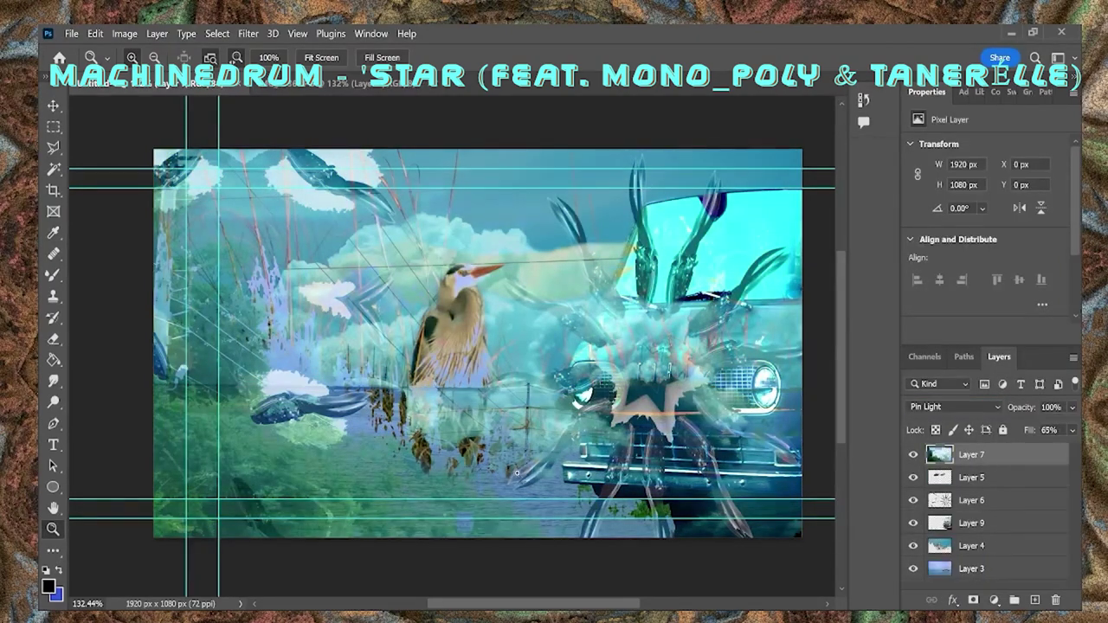
- Set the island layer back to Normal with low Fill and about 8% opacity
key("v")
scroll(725, 451, "down", 1)
left_click_drag(939, 568, 939, 451)
left_click(957, 407)
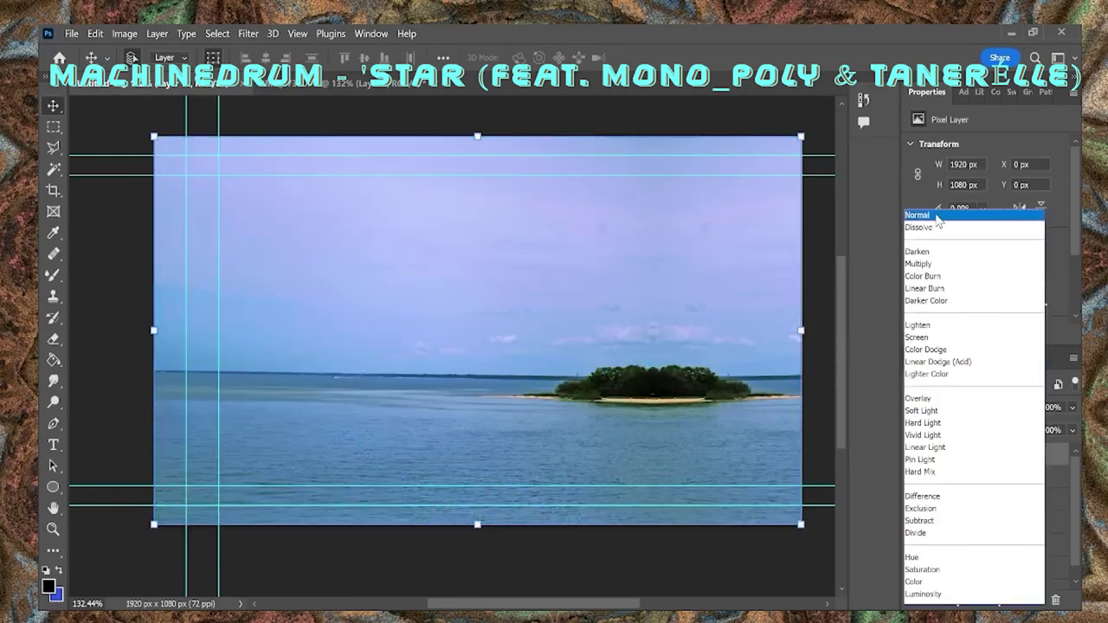
left_click(920, 214)
left_click_drag(1072, 430, 1006, 465)
left_click(1072, 407)
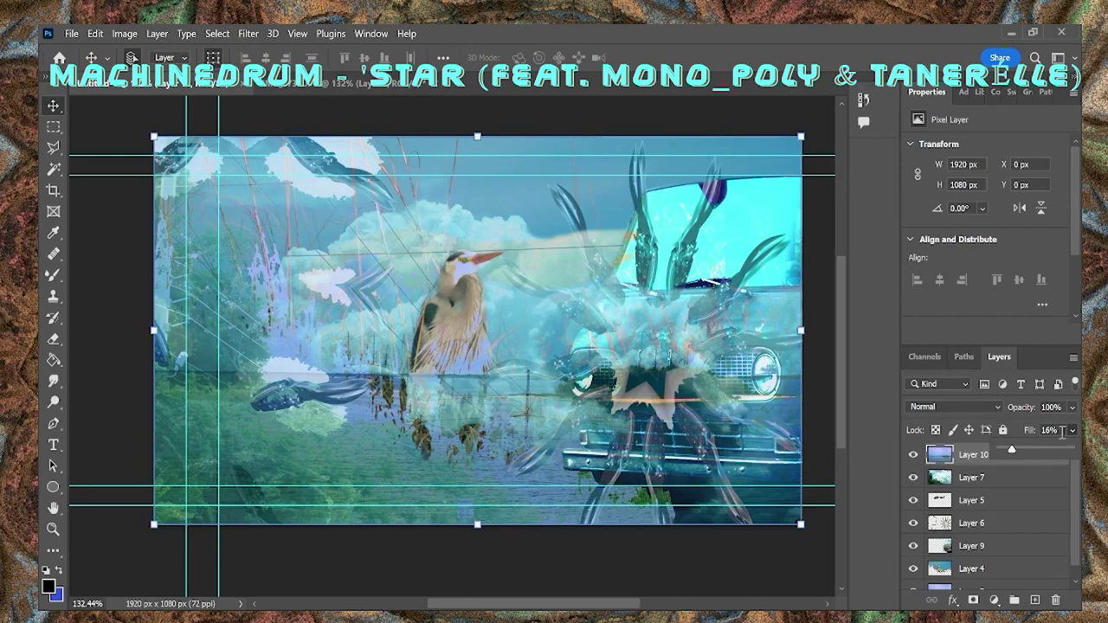
left_click_drag(1072, 426, 1006, 427)
- Flatten all layers into a single Background layer
right_click(970, 454)
left_click(903, 564)
key("ctrl+plus")
key("ctrl+plus")
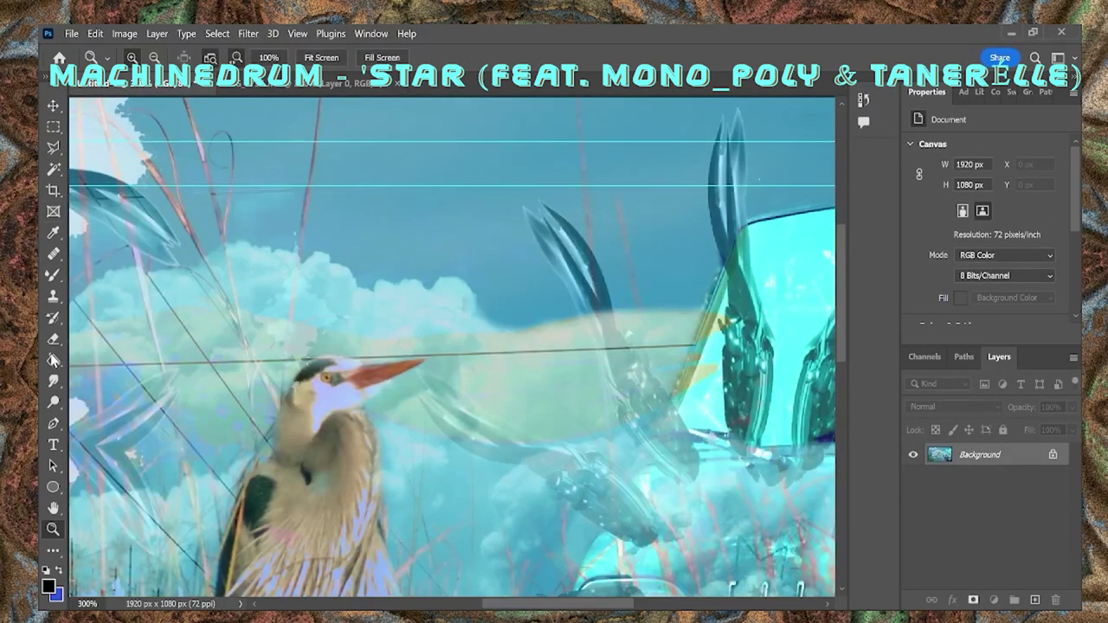
- Pick the Spot Healing Brush, check its size settings, and zoom in on the dark blade
left_click(53, 255)
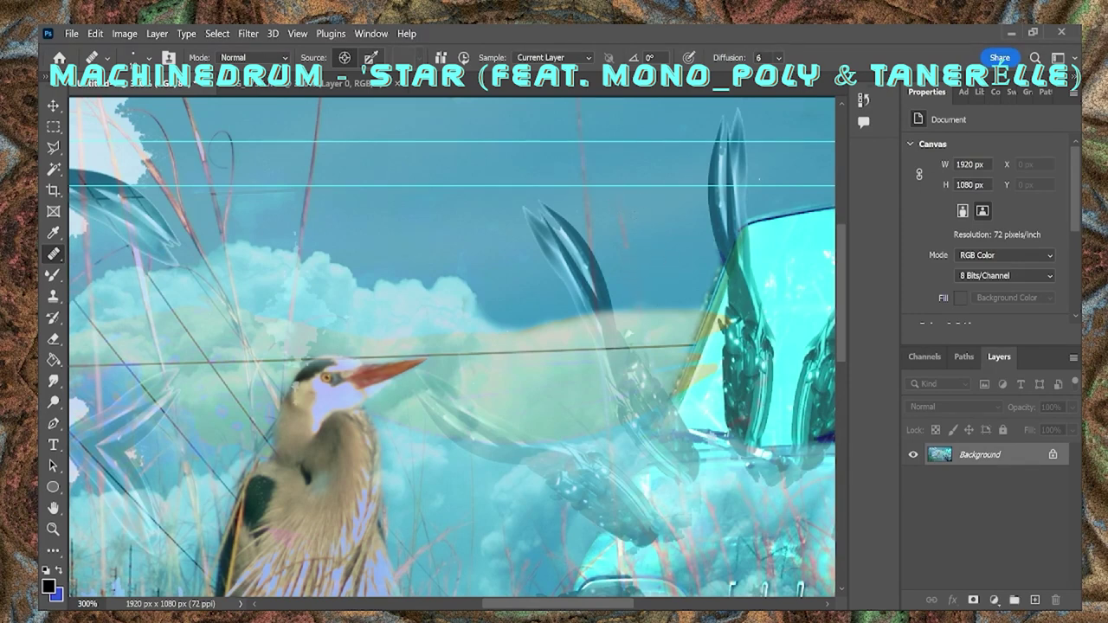
right_click(631, 200)
key("Escape")
right_click(620, 239)
key("Escape")
key("z")
left_click(563, 252)
- Recheck the Spot Healing brush settings, then zoom out and frame the car grille
left_click(52, 253)
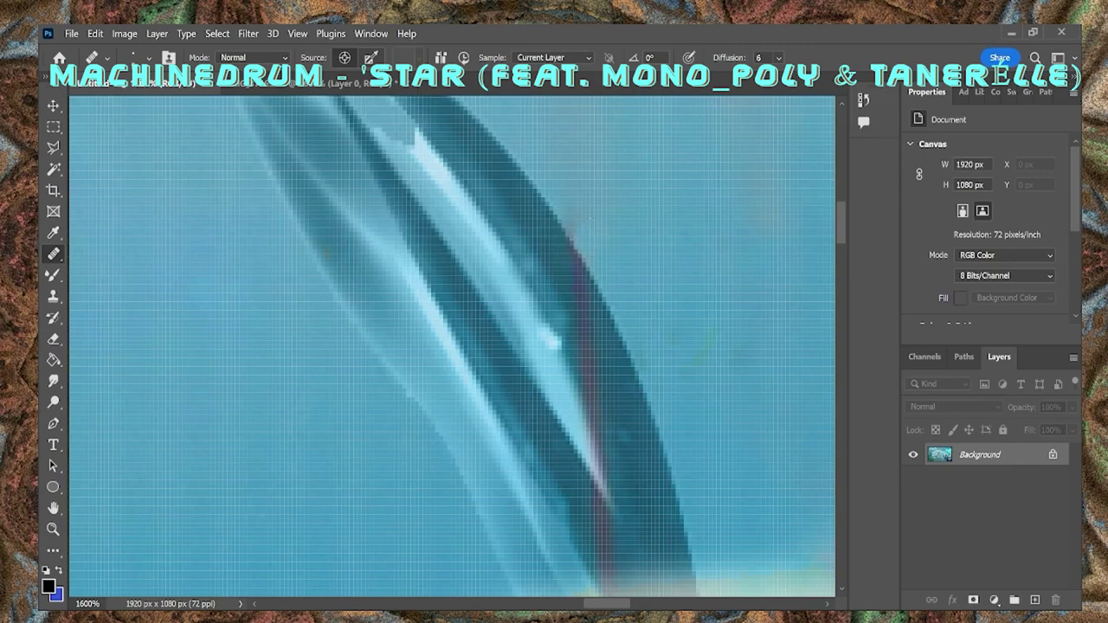
right_click(626, 218)
key("Escape")
key("z")
left_click_drag(623, 192, 577, 192)
left_click(578, 193)
key("j")
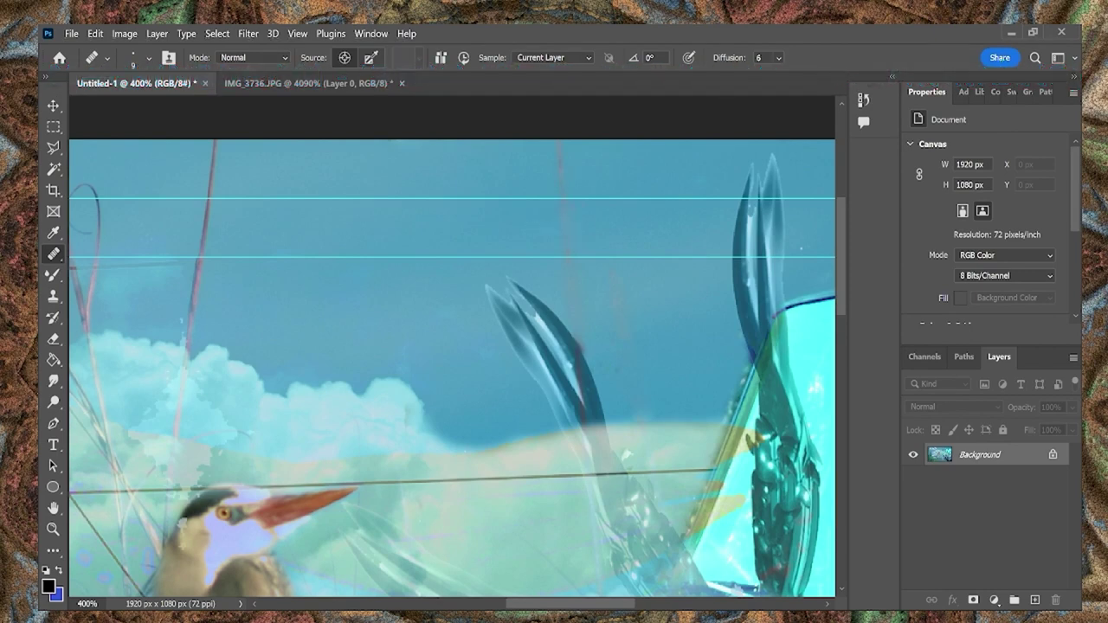
key("z")
left_click_drag(606, 286, 552, 285)
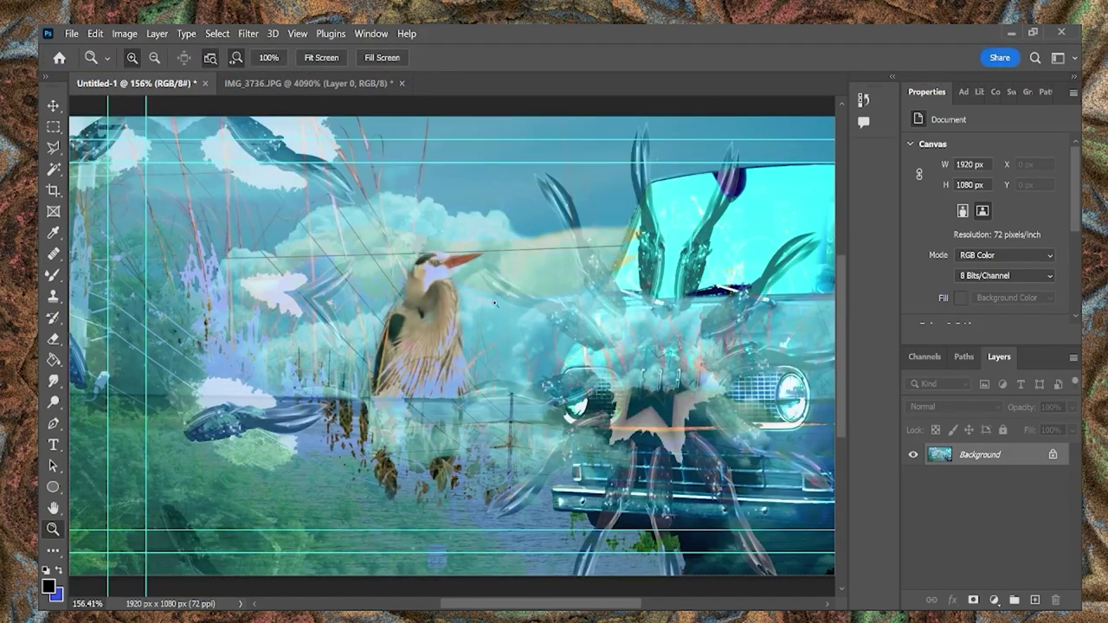
left_click_drag(632, 385, 702, 385)
- Smudge the shapes around the star on the car's grille
left_click(53, 381)
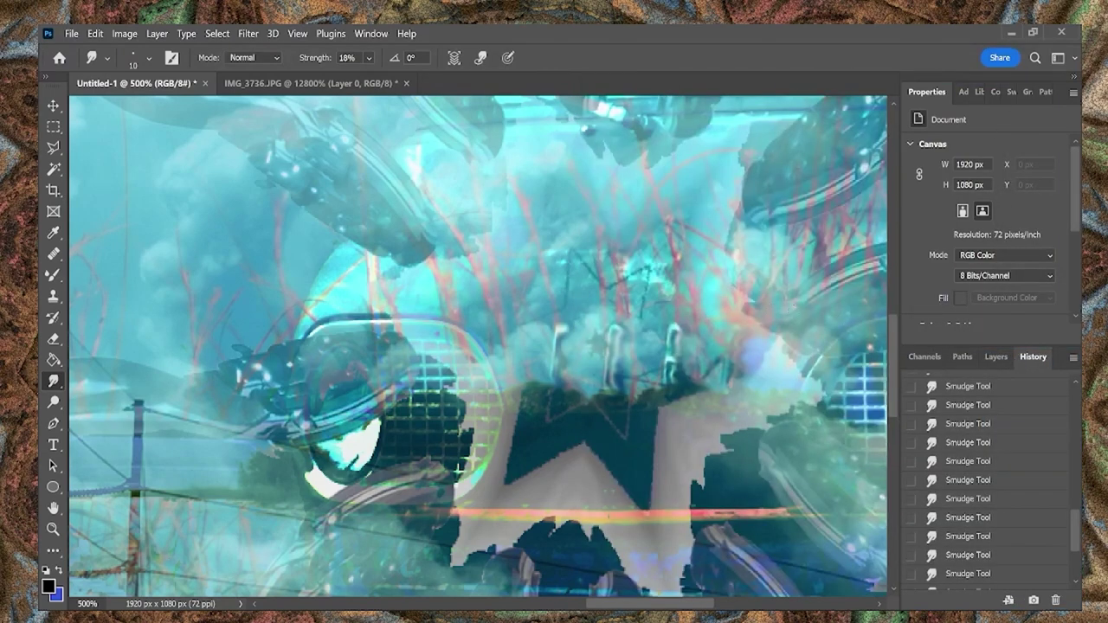
mouse_move(628, 329)
left_mouse_down()
mouse_move(571, 342)
mouse_move(565, 374)
left_mouse_up()
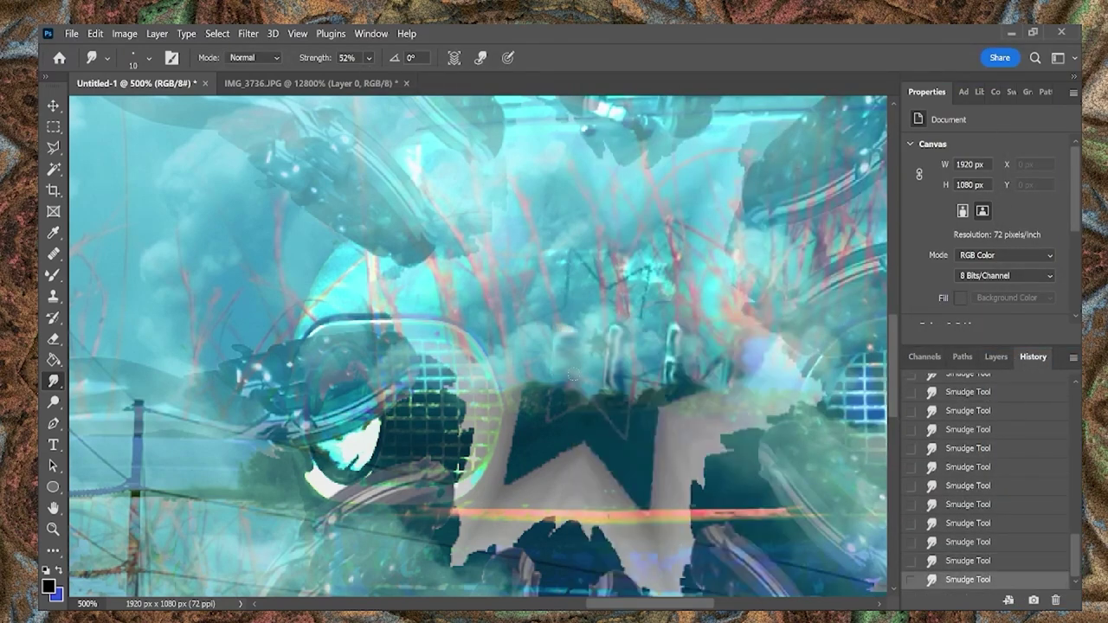
left_click_drag(622, 333, 625, 388)
left_click_drag(667, 355, 688, 374)
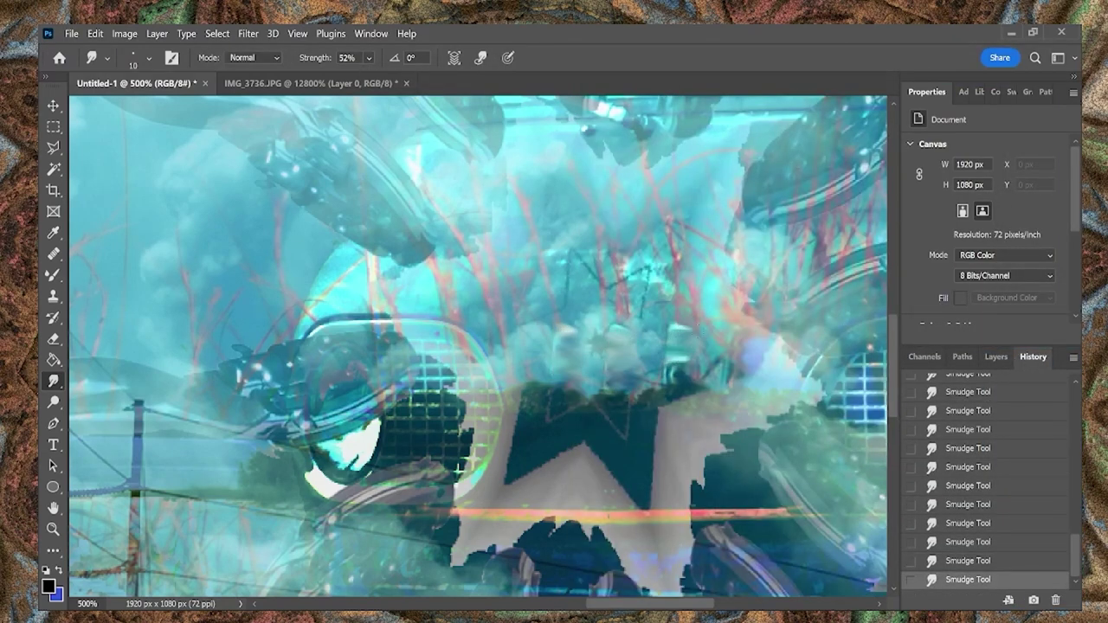
- Smudge a small spot near the heron's head and compare before and after
key("z")
left_click_drag(745, 346, 636, 325)
left_click_drag(736, 295, 788, 296)
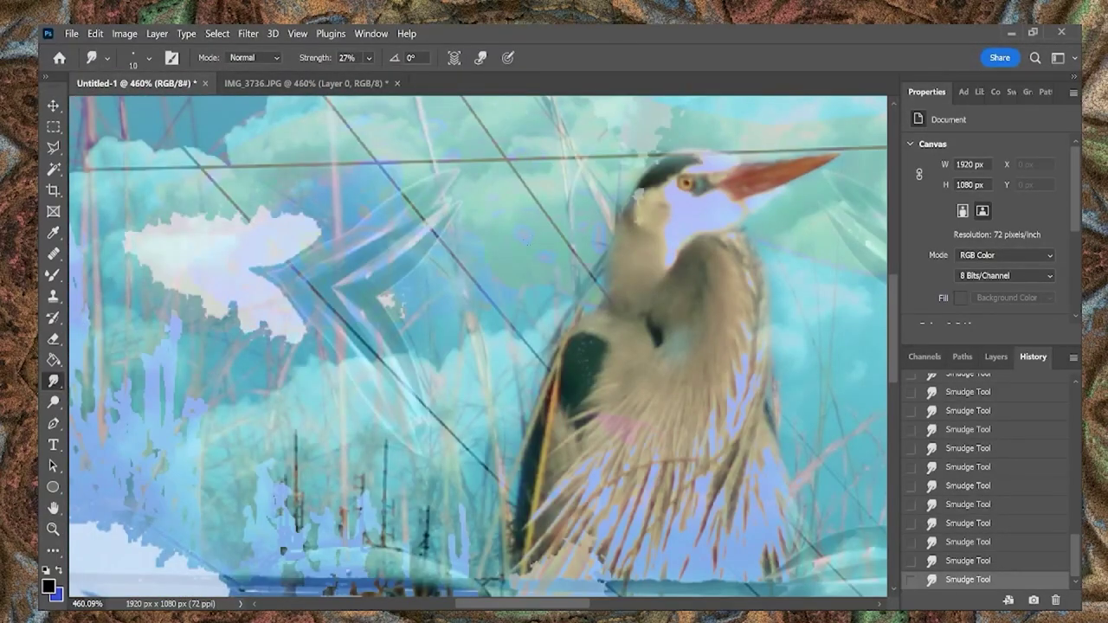
left_click_drag(552, 224, 558, 230)
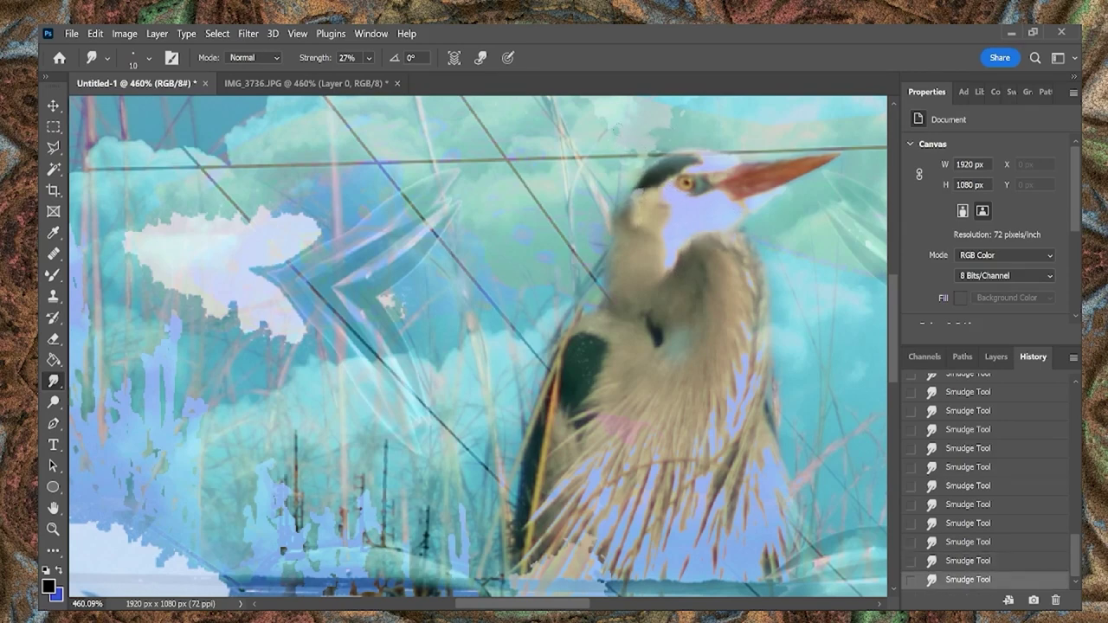
key("ctrl+z")
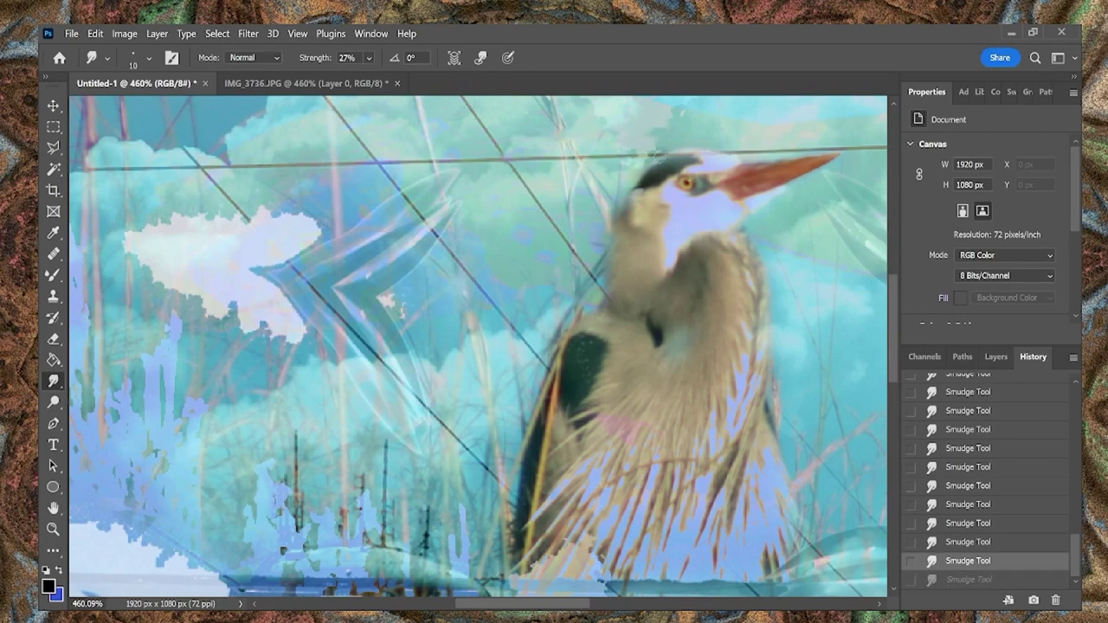
key("ctrl+shift+z")
key("ctrl+z")
key("ctrl+shift+z")
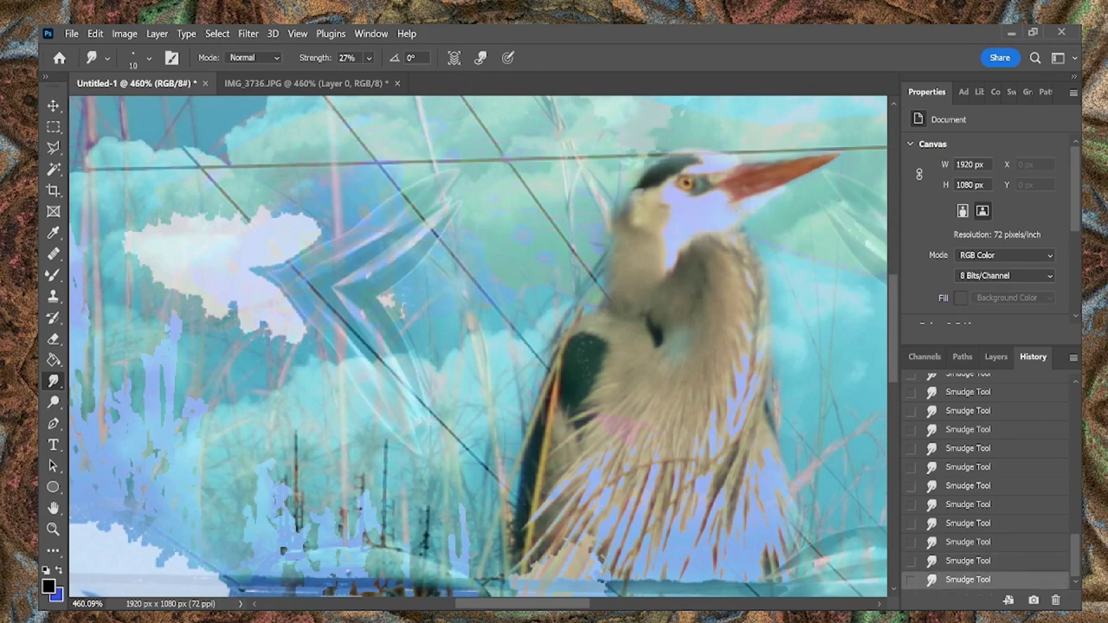
key("ctrl+z")
key("ctrl+shift+z")
key("ctrl+z")
key("ctrl+shift+z")
- Resize the smudge brush to 31, then down to 21
scroll(554, 347, "down", 3)
right_click(656, 274)
key("Return")
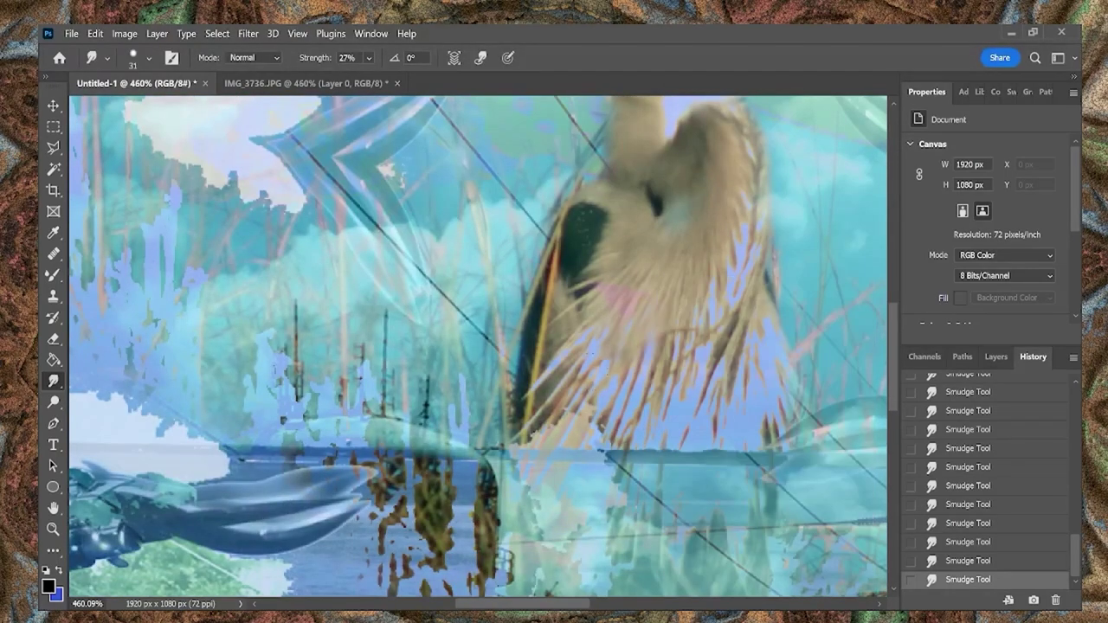
right_click(585, 395)
key("Return")
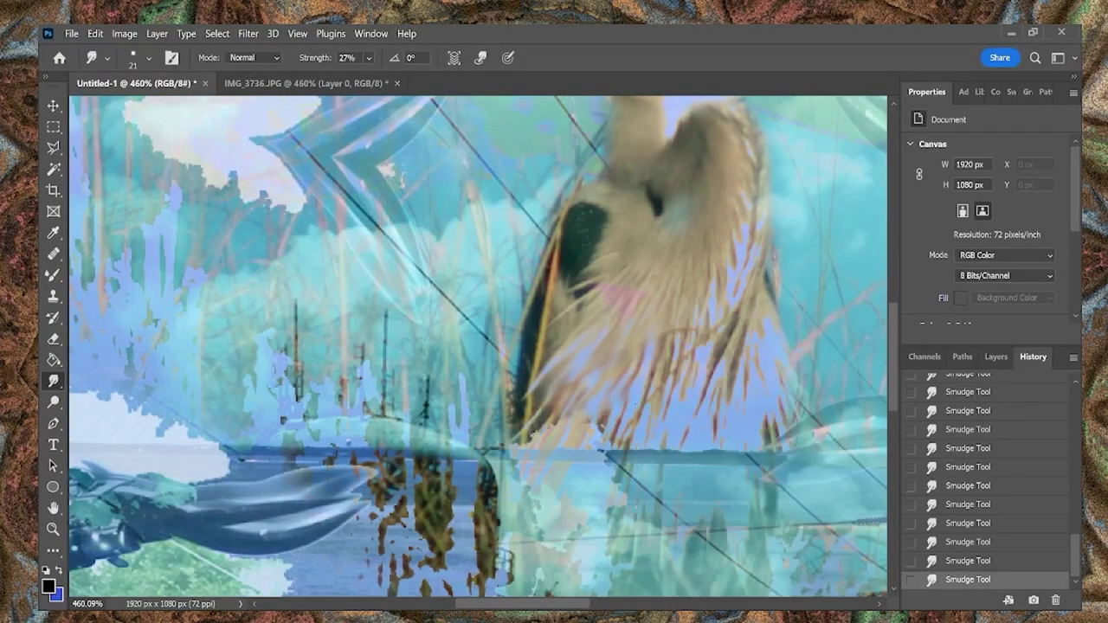
- Smear the pink and beige heron streaks and the reflections below the heron
mouse_move(716, 300)
left_mouse_down()
mouse_move(720, 407)
mouse_move(722, 381)
left_mouse_up()
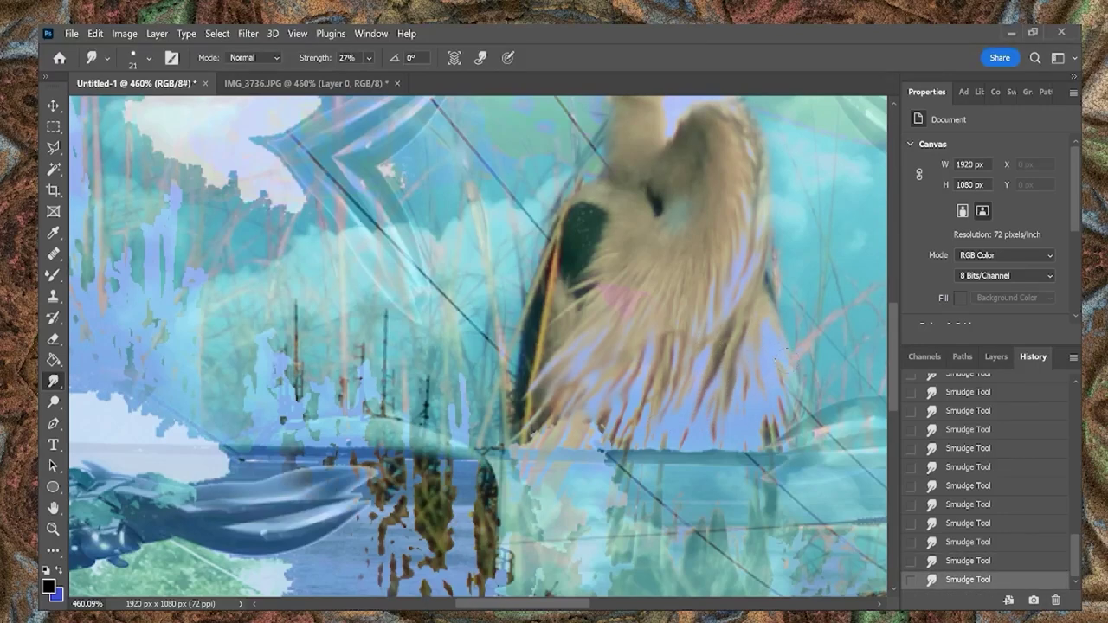
left_click_drag(604, 424, 616, 452)
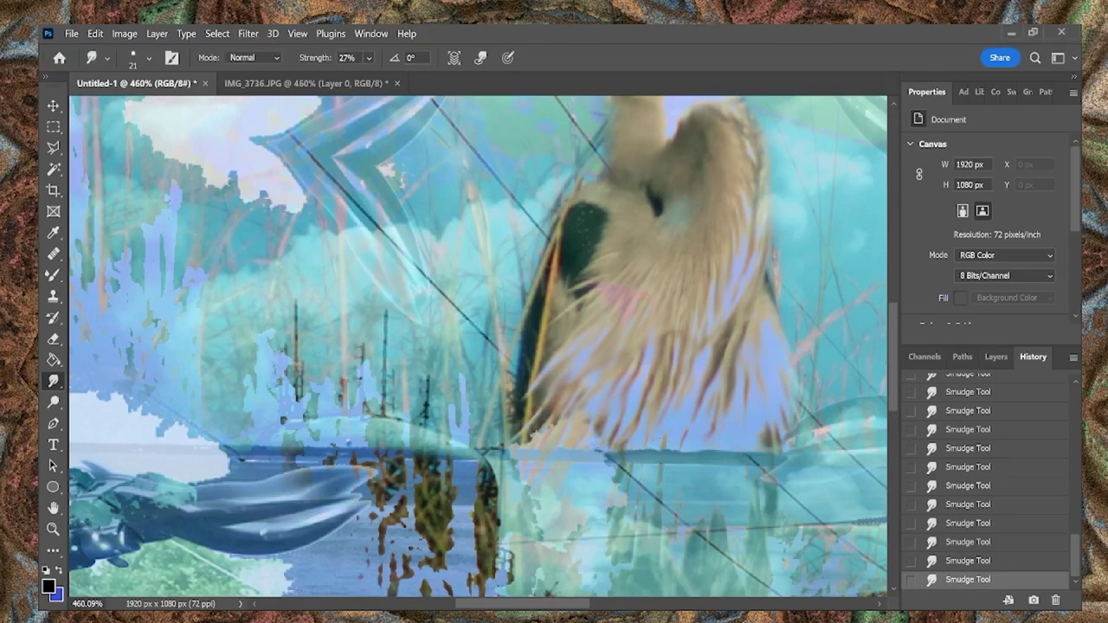
mouse_move(494, 433)
left_mouse_down()
mouse_move(530, 464)
mouse_move(550, 536)
left_mouse_up()
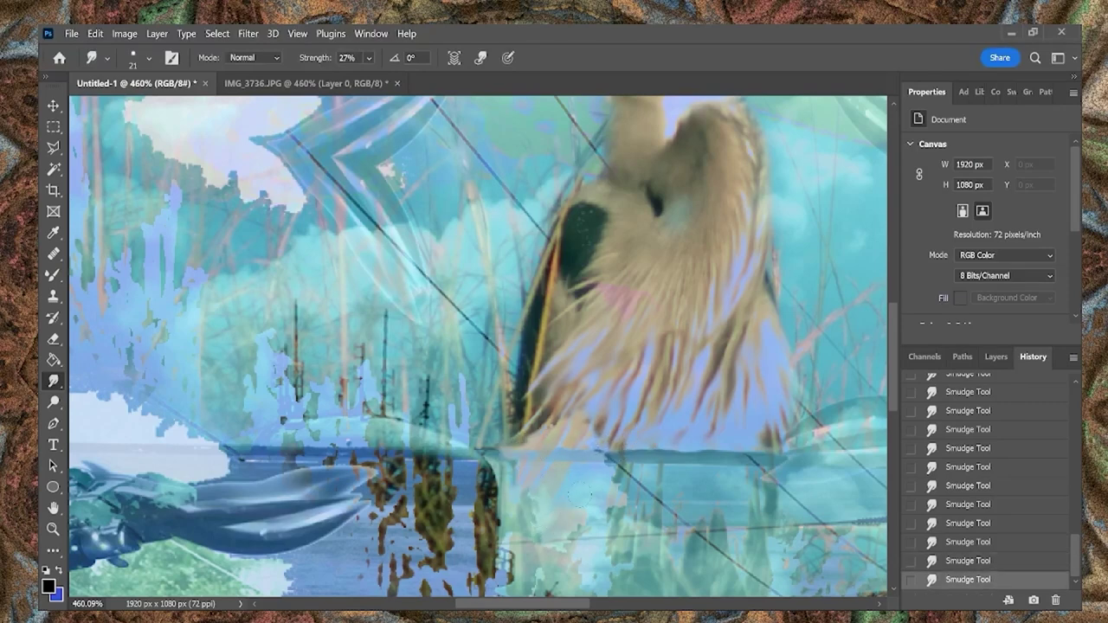
scroll(550, 537, "down", 3)
left_click_drag(407, 346, 484, 377)
left_click_drag(477, 312, 485, 407)
left_click_drag(477, 359, 493, 468)
scroll(485, 390, "up", 1)
- Undo the last stroke and delete a small colour-selected patch in the reflections
key("ctrl+z")
key("w")
left_click(389, 357)
key("Delete")
- Clear the selection and zoom in on the water reflections below the heron
key("ctrl+z")
key("z")
key("ctrl+d")
mouse_move(607, 521)
left_mouse_down()
mouse_move(517, 521)
mouse_move(537, 502)
left_mouse_up()
left_click(53, 381)
- Smudge the brown water reflections, undoing the stray strokes
left_click_drag(779, 416, 658, 537)
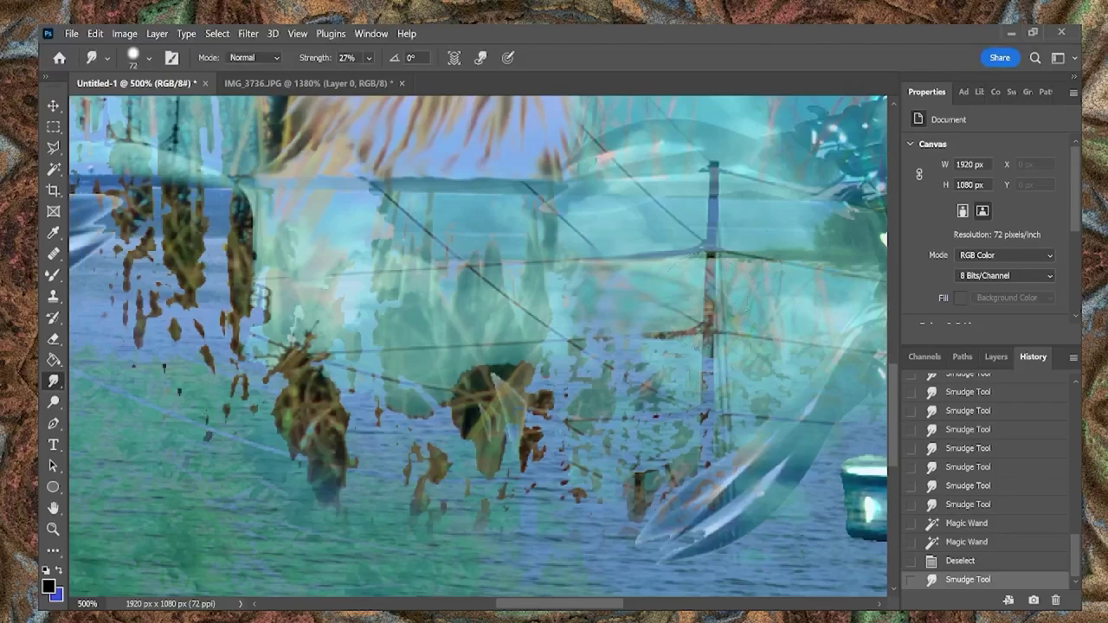
left_click_drag(710, 476, 580, 346)
left_click_drag(866, 242, 719, 329)
left_click_drag(525, 469, 710, 503)
left_click_drag(658, 303, 519, 225)
key("ctrl+z")
key("ctrl+z")
- Shrink the smudge brush to 29 and undo/redo the last smudge stroke
key("ctrl+z")
key("ctrl+z")
key("ctrl+z")
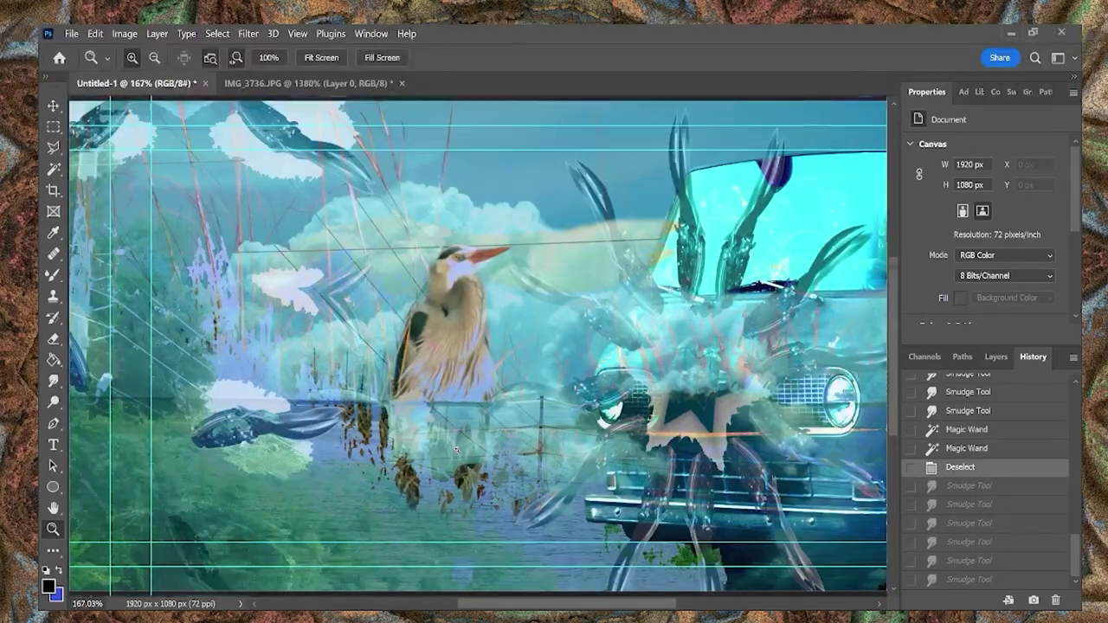
- Re-smudge the brown reflection area just below the heron
mouse_move(563, 398)
left_mouse_down()
mouse_move(528, 420)
mouse_move(480, 485)
left_mouse_up()
mouse_move(511, 467)
left_mouse_down()
mouse_move(459, 520)
mouse_move(476, 541)
left_mouse_up()
left_click_drag(572, 472, 511, 506)
mouse_move(584, 523)
left_mouse_down()
mouse_move(554, 550)
mouse_move(372, 520)
mouse_move(347, 476)
mouse_move(277, 433)
mouse_move(303, 385)
left_mouse_up()
key("[")
key("[")
key("[")
scroll(217, 381, "up", 2)
scroll(483, 347, "down", 5)
key("ctrl+z")
key("ctrl+z")
key("ctrl+shift+z")
key("ctrl+shift+z")
scroll(476, 346, "down", 3)
scroll(476, 346, "up", 4)
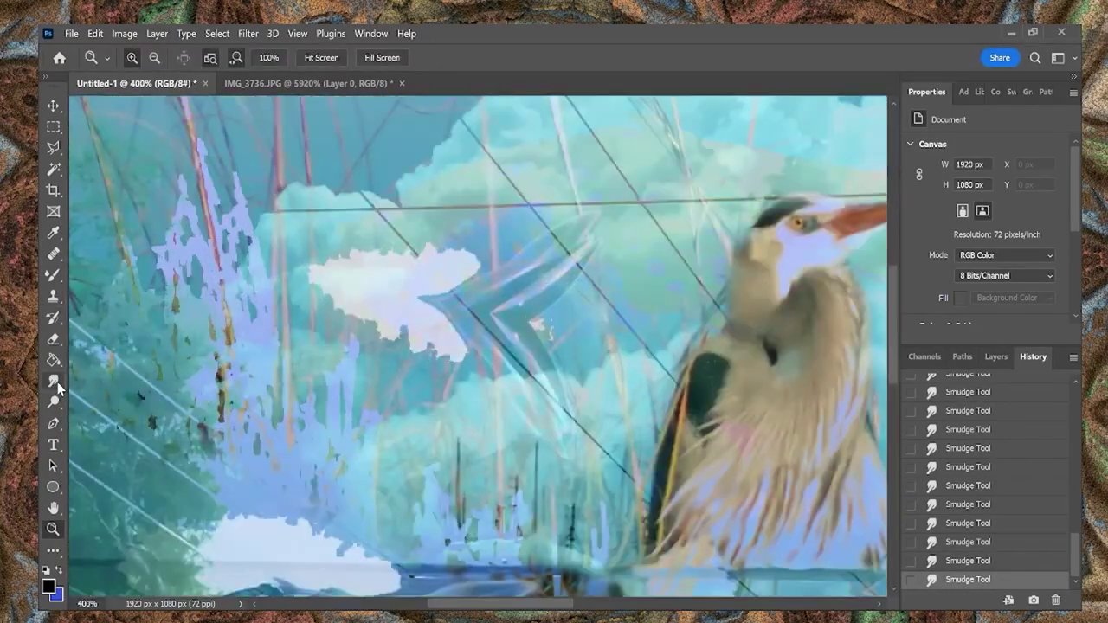
- Smear the purple reeds left of the heron, undoing the last two strokes
mouse_move(197, 149)
left_mouse_down()
mouse_move(160, 286)
mouse_move(238, 321)
left_mouse_up()
left_click_drag(242, 251, 272, 407)
mouse_move(216, 355)
left_mouse_down()
mouse_move(212, 415)
mouse_move(173, 398)
mouse_move(158, 424)
mouse_move(173, 437)
left_mouse_up()
key("ctrl+z")
key("ctrl+z")
- Smudge the green moss under the car bumper, undoing stray strokes
left_click_drag(173, 353, 373, 523)
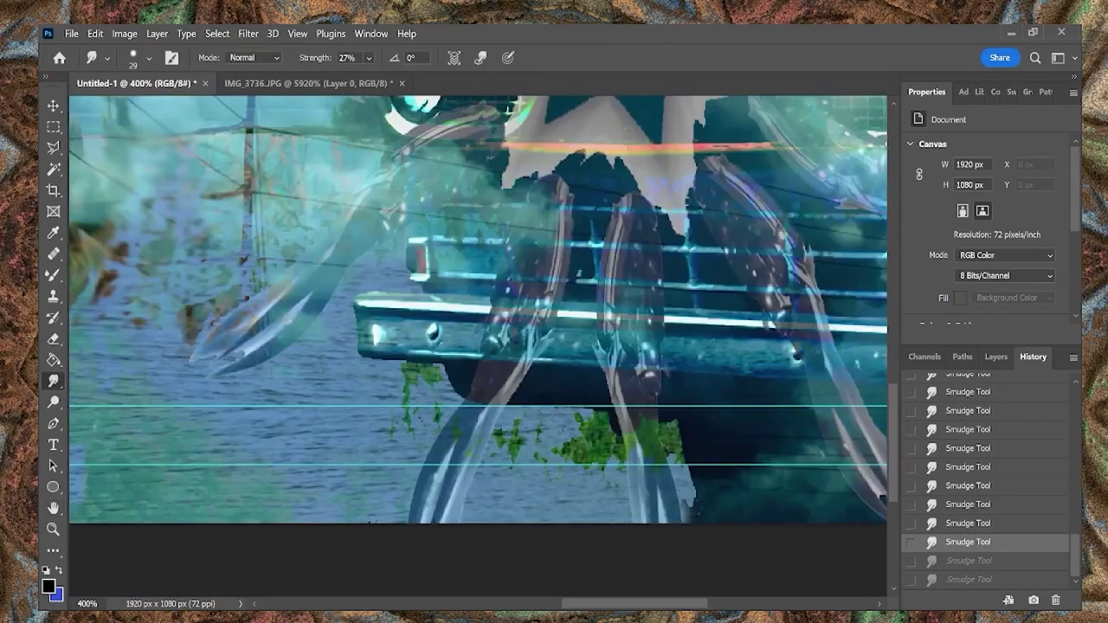
left_click_drag(606, 429, 571, 433)
mouse_move(666, 432)
left_mouse_down()
mouse_move(567, 437)
mouse_move(602, 446)
left_mouse_up()
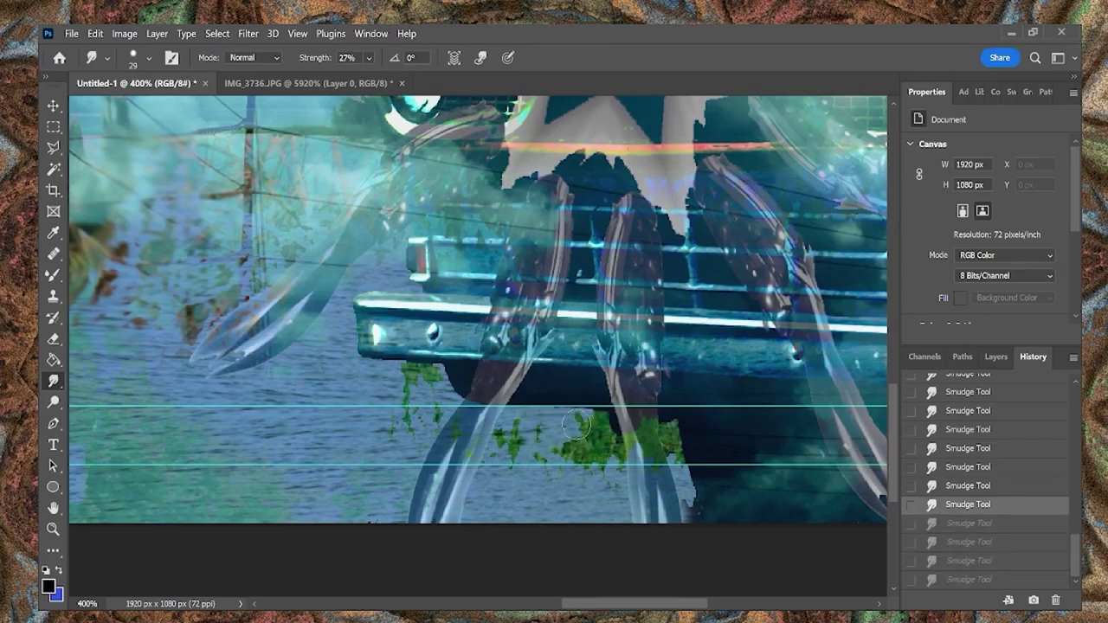
key("ctrl+z")
left_click_drag(554, 414, 523, 454)
key("ctrl+z")
key("ctrl+z")
left_click_drag(407, 424, 415, 385)
left_click_drag(416, 398, 437, 381)
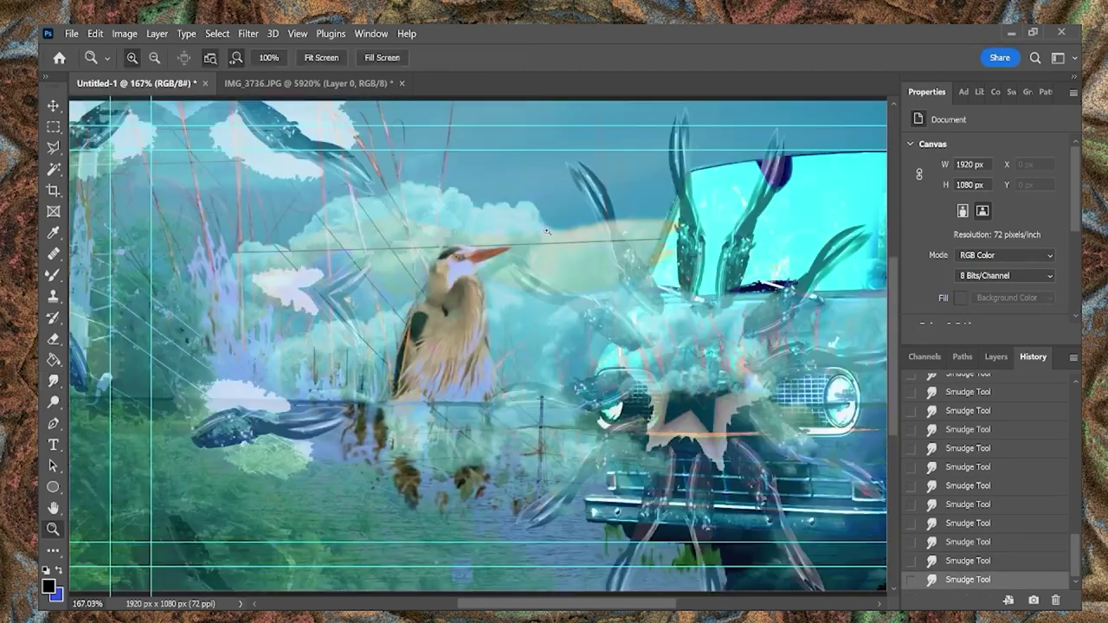
- Switch to the Move tool and bring up the Layers list
scroll(433, 398, "down", 5)
key("v")
left_click(995, 356)
- Select the image layer and brighten its midtones to 1.16 with Levels
left_click(972, 455)
key("ctrl+l")
left_click_drag(864, 294, 854, 294)
key("Return")
- In Curves, brighten midtones with two RGB curve points and raise the red curve
key("ctrl+m")
left_click_drag(405, 93, 909, 93)
left_click_drag(953, 282, 953, 260)
left_click_drag(906, 330, 906, 325)
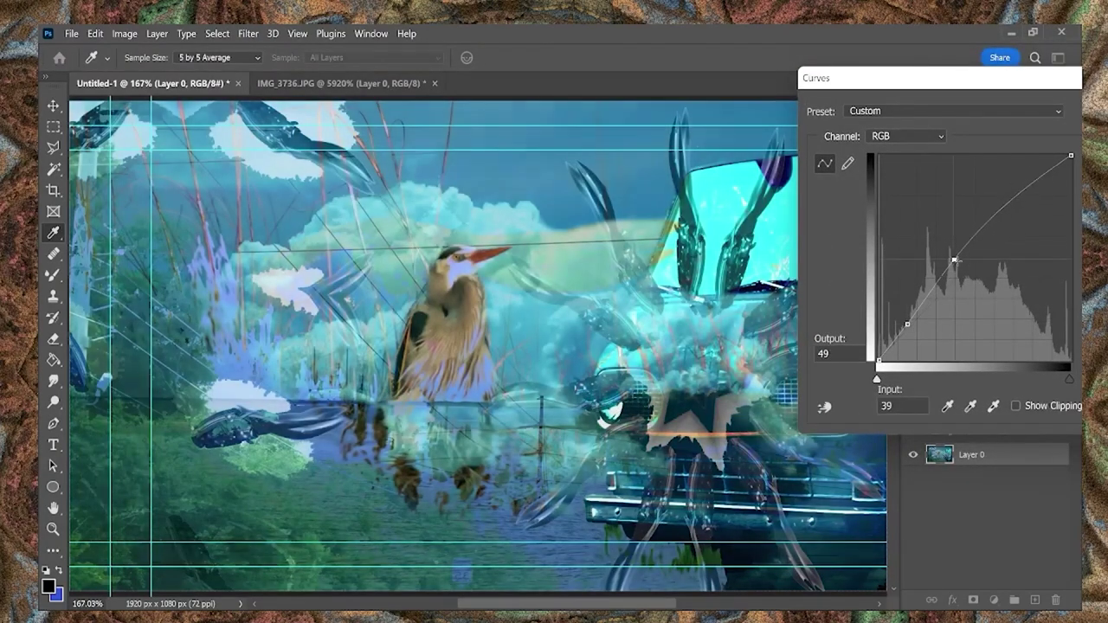
left_click(905, 136)
left_click(901, 154)
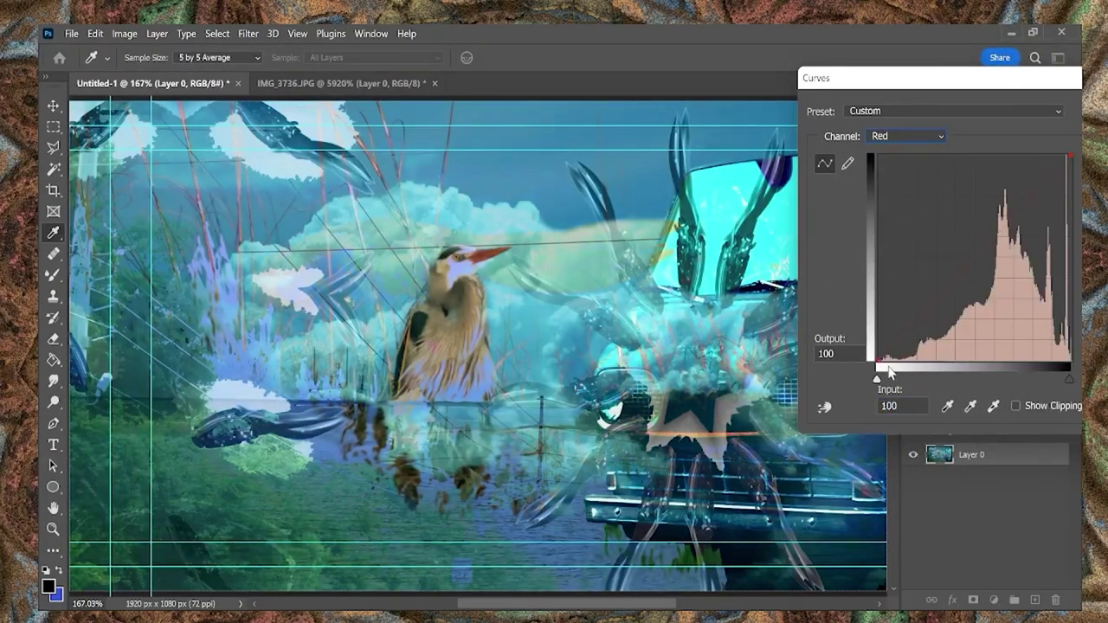
left_click_drag(911, 325, 912, 320)
- Pull the green curve's highlights slightly down, then select the Blue channel
left_click(905, 136)
left_click(905, 168)
left_click(975, 259)
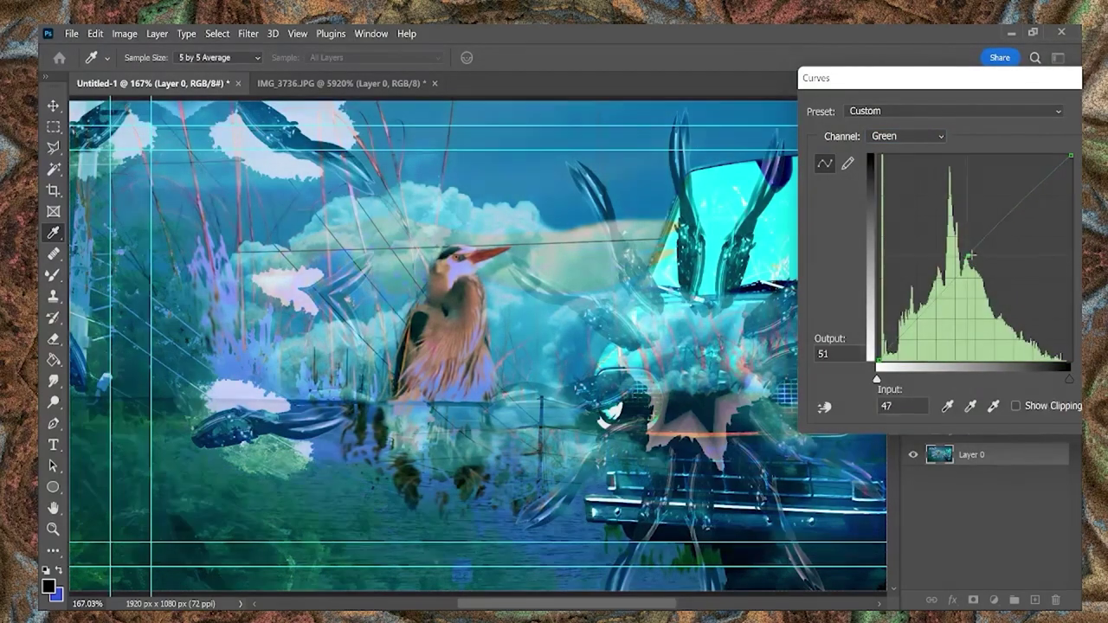
left_click_drag(1046, 183, 1046, 192)
left_click(904, 136)
left_click(904, 180)
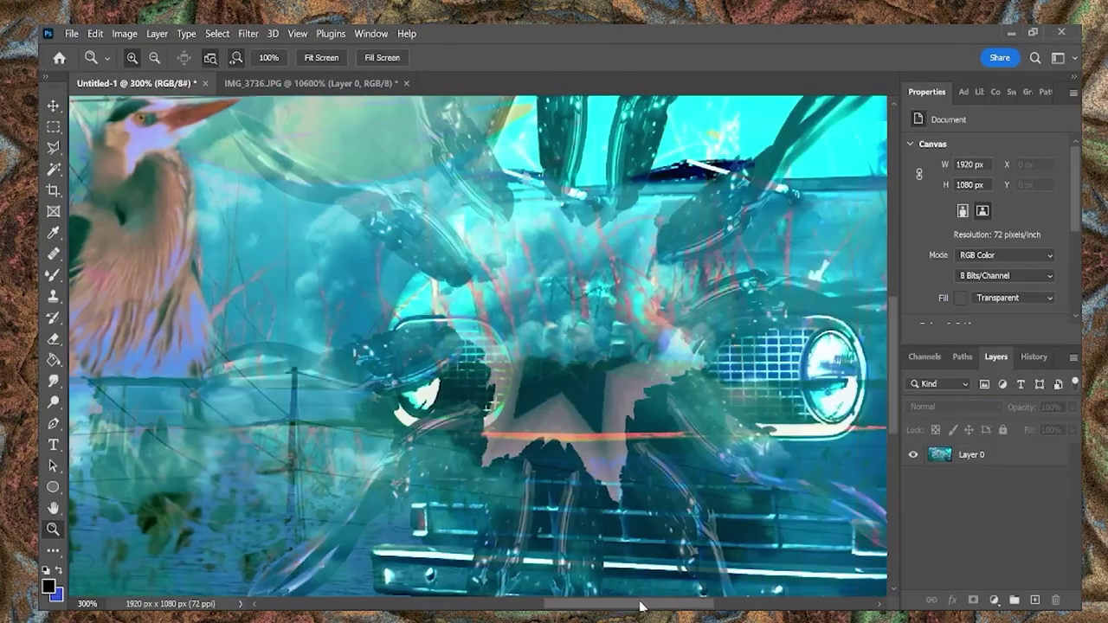
- Blend the pink and dark grille paint, smearing the cloud patches and headlight highlight
mouse_move(466, 451)
left_mouse_down()
mouse_move(498, 396)
mouse_move(524, 414)
mouse_move(562, 406)
mouse_move(569, 430)
left_mouse_up()
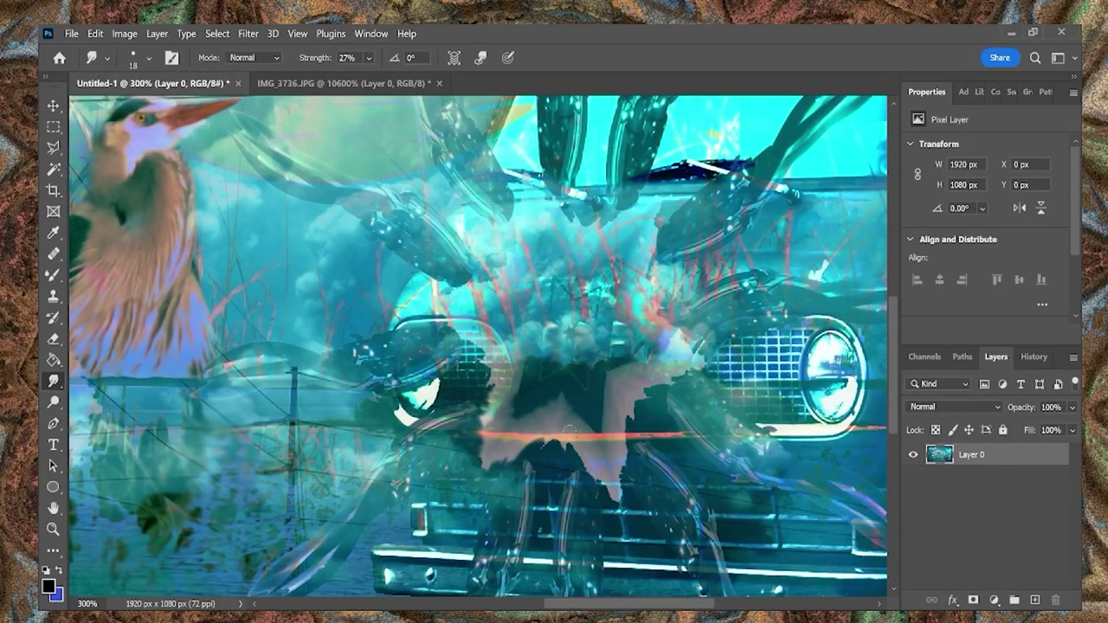
mouse_move(582, 468)
left_mouse_down()
mouse_move(625, 457)
mouse_move(658, 400)
left_mouse_up()
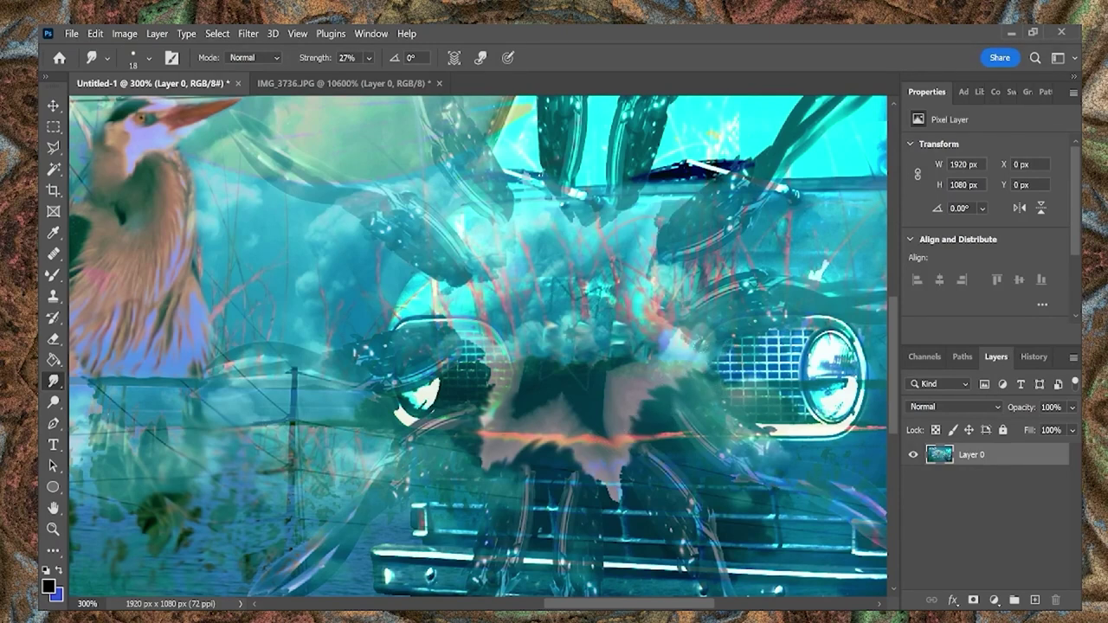
mouse_move(580, 346)
left_mouse_down()
mouse_move(559, 334)
mouse_move(576, 368)
left_mouse_up()
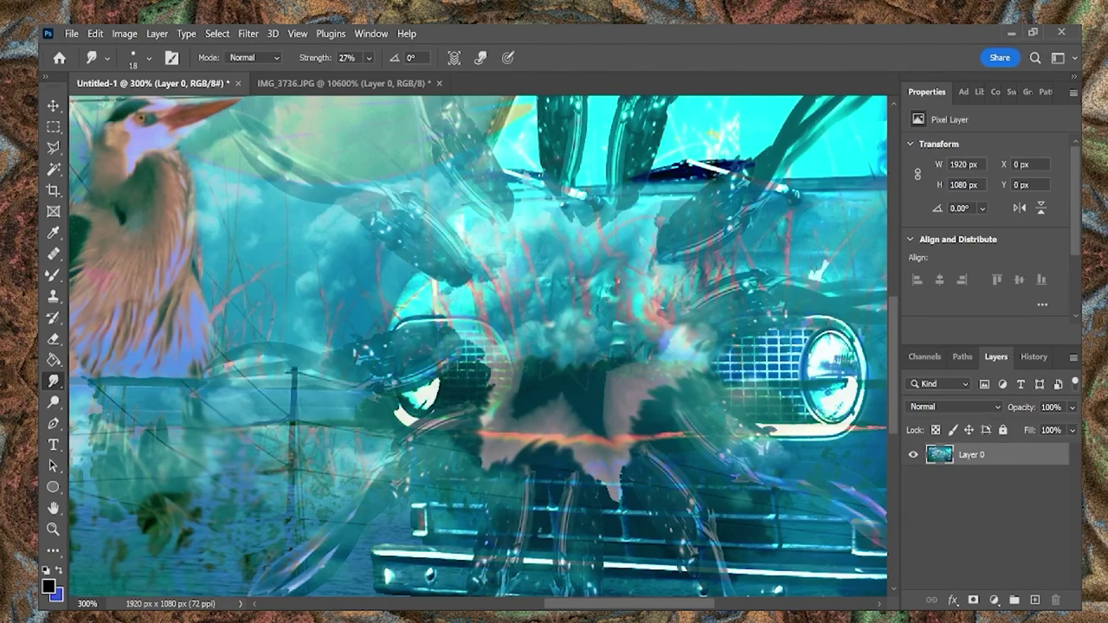
left_click_drag(536, 301, 548, 322)
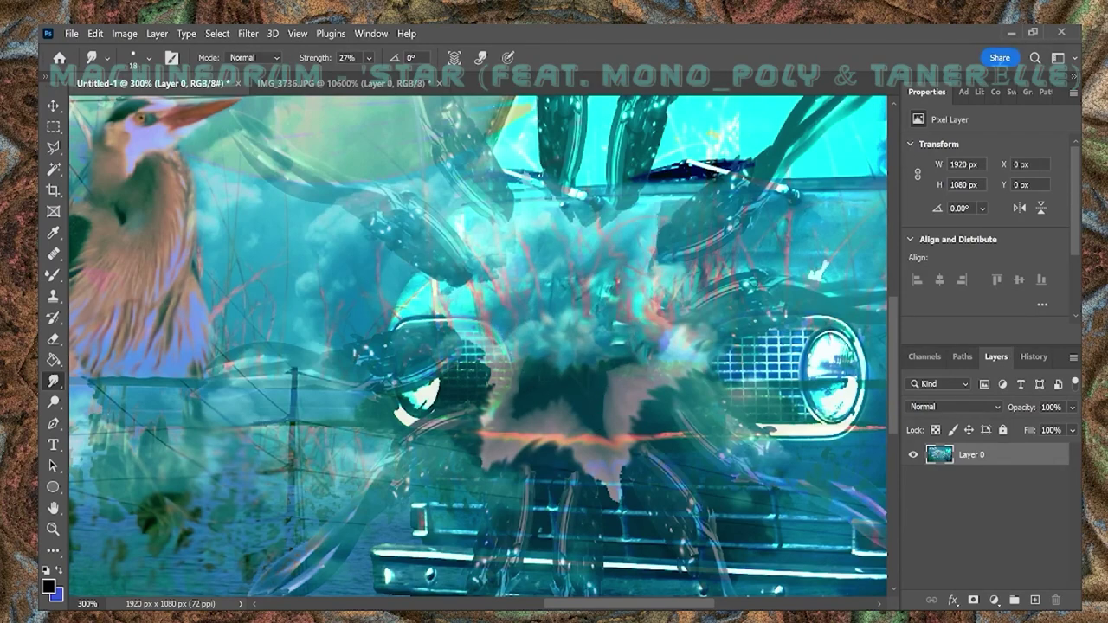
left_click_drag(407, 391, 439, 396)
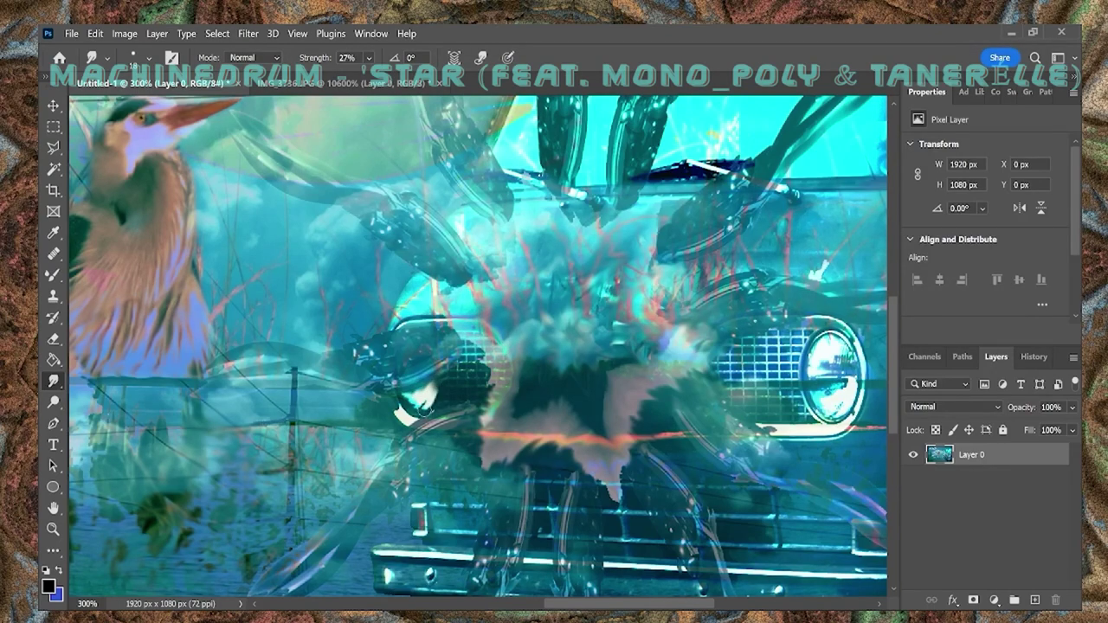
left_click_drag(835, 363, 839, 338)
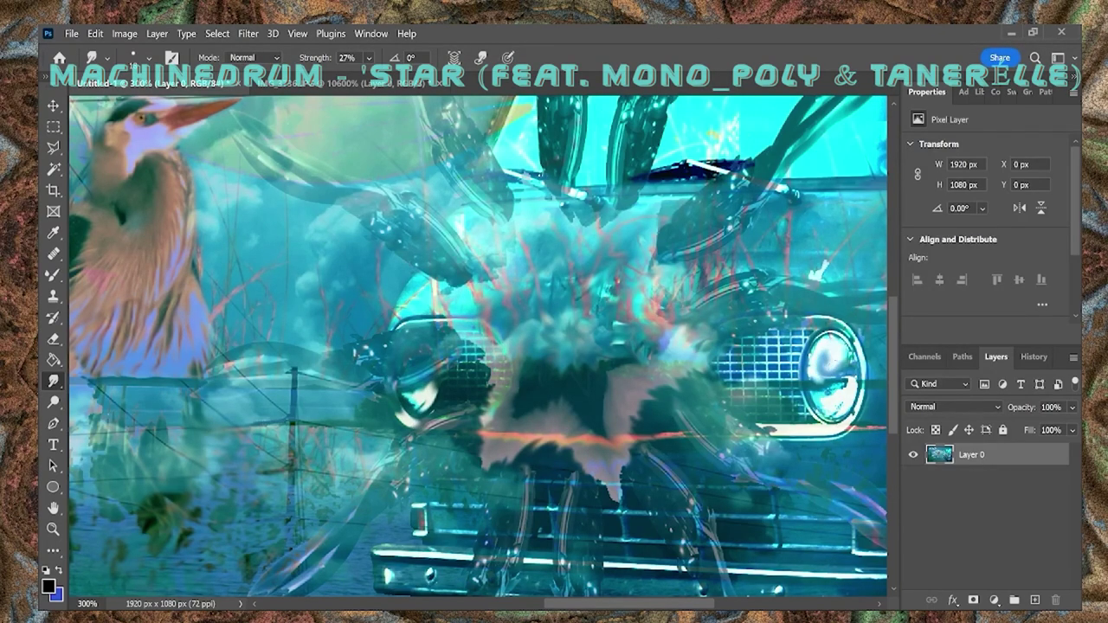
- Soften the left crab claw's dark edge and tip with smudge strokes
scroll(626, 498, "up", 2)
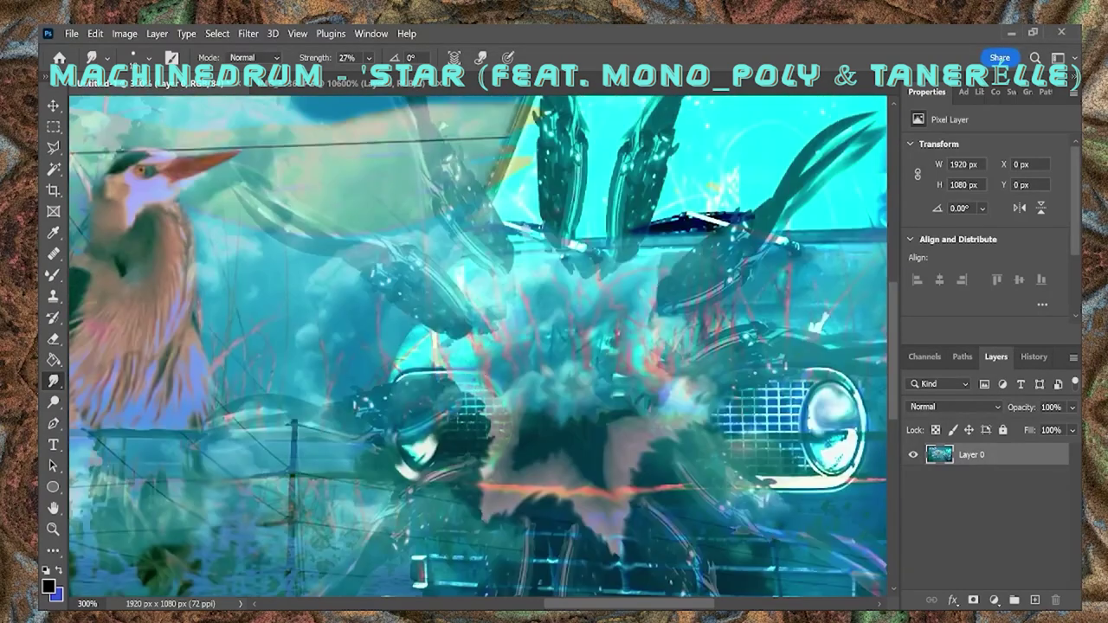
scroll(684, 279, "up", 3)
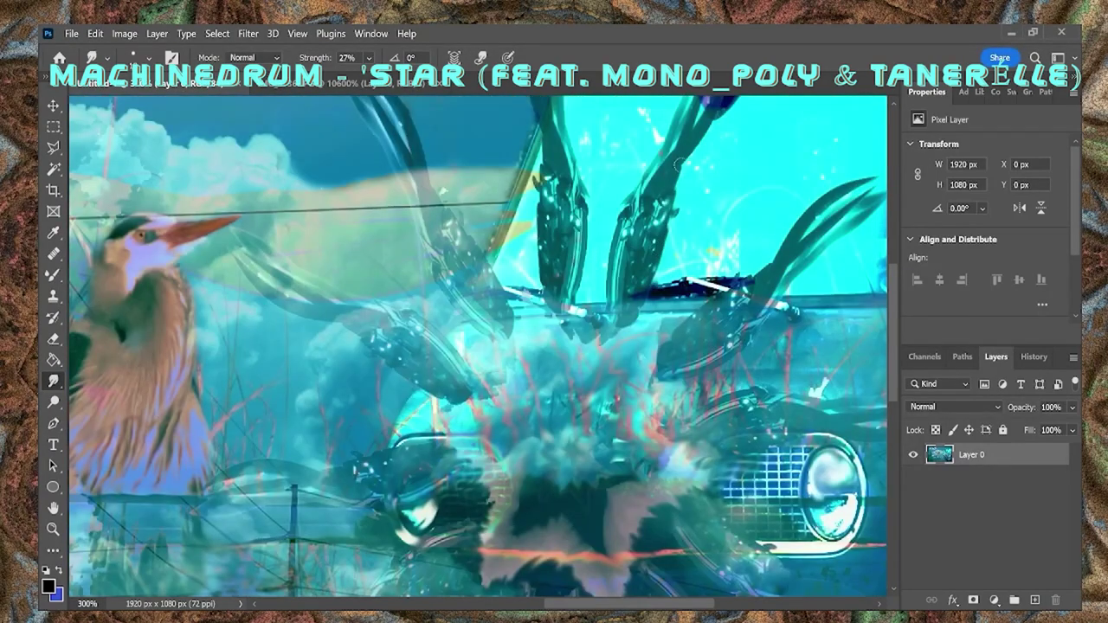
scroll(684, 279, "up", 5)
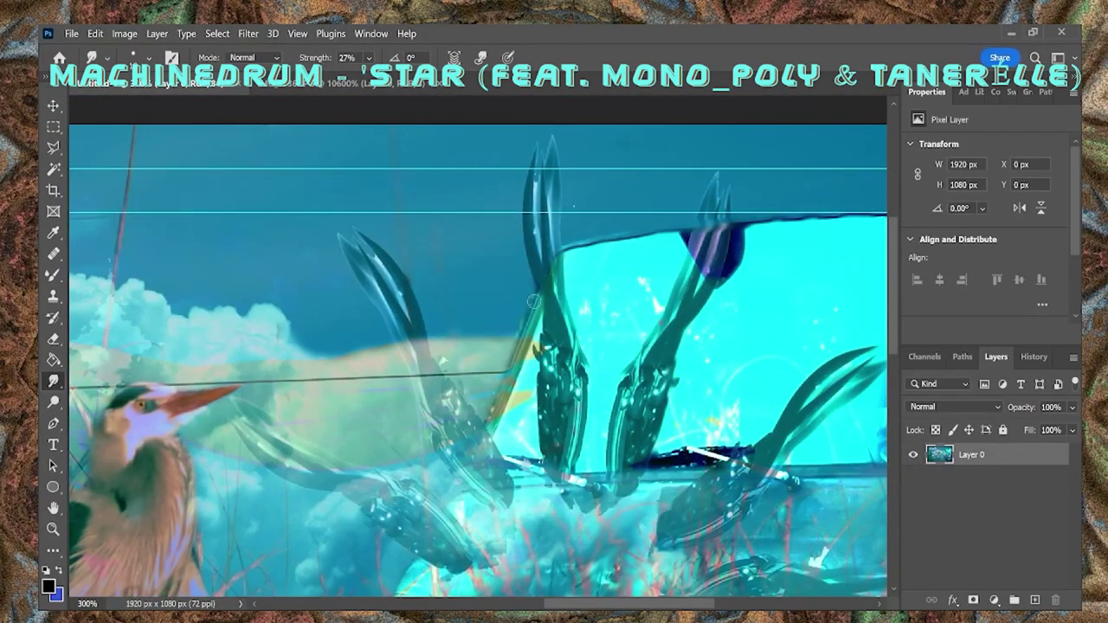
scroll(478, 347, "down", 3)
scroll(478, 346, "up", 1)
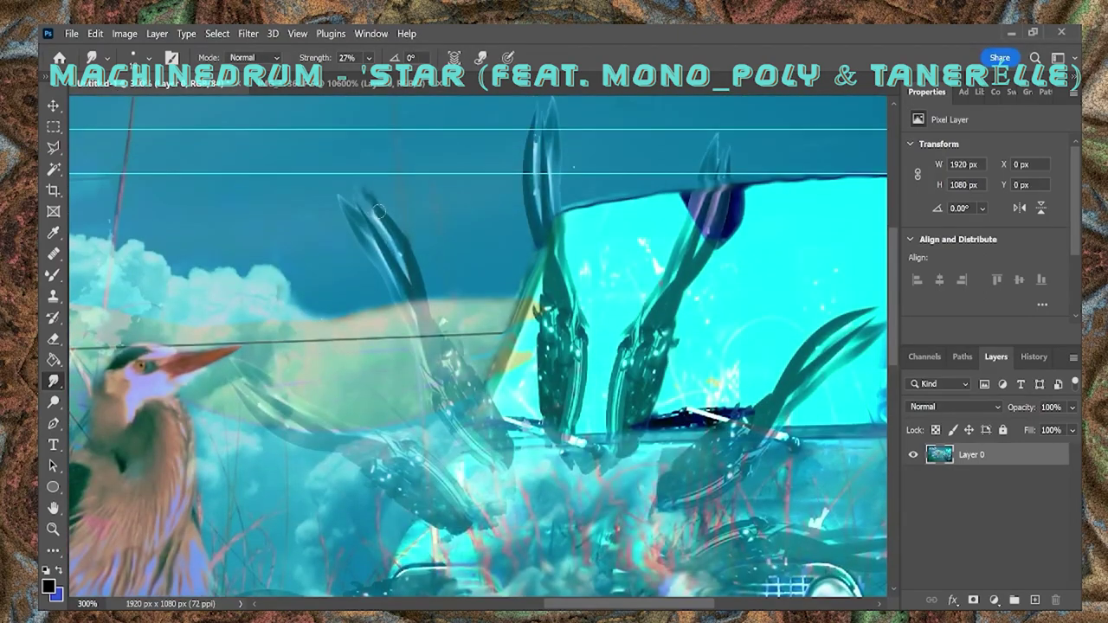
left_click_drag(401, 243, 451, 282)
left_click_drag(375, 249, 357, 224)
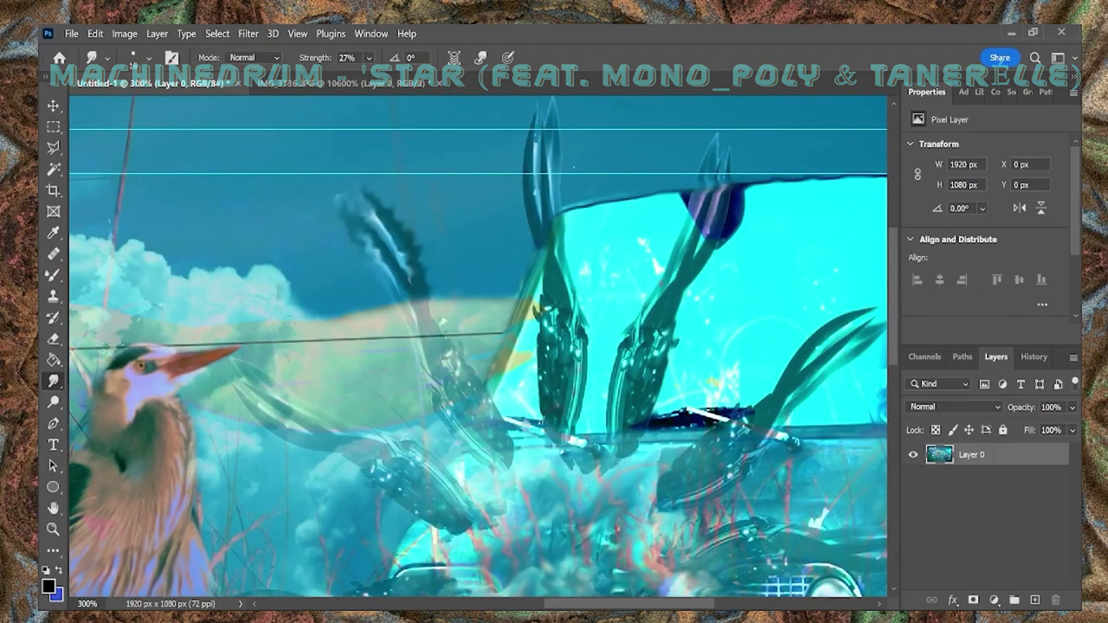
scroll(534, 245, "up", 4)
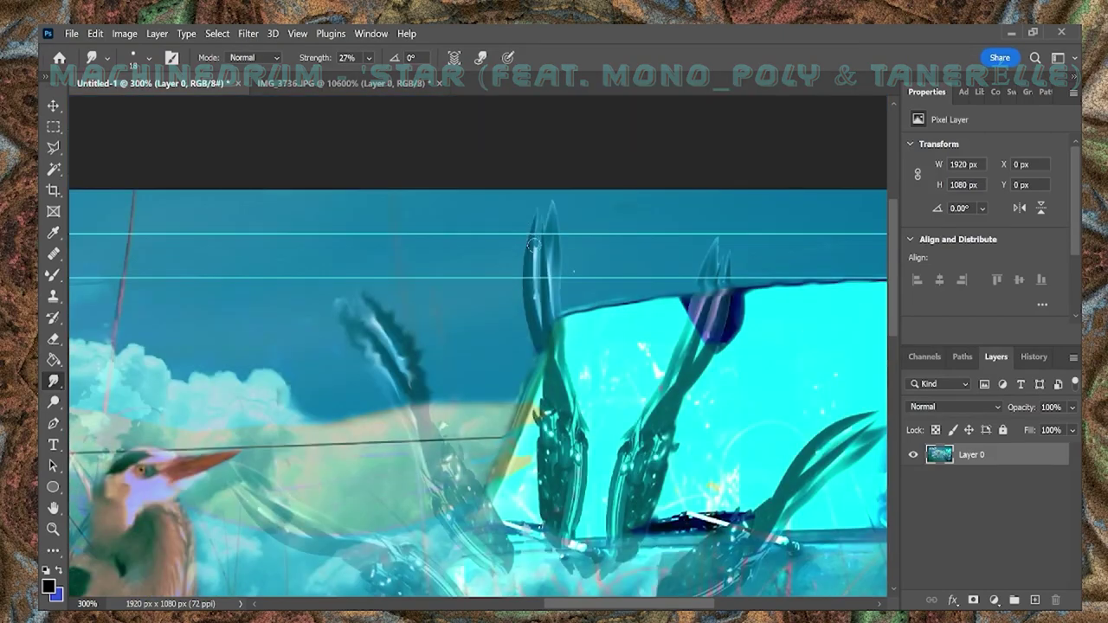
left_click_drag(533, 292, 538, 234)
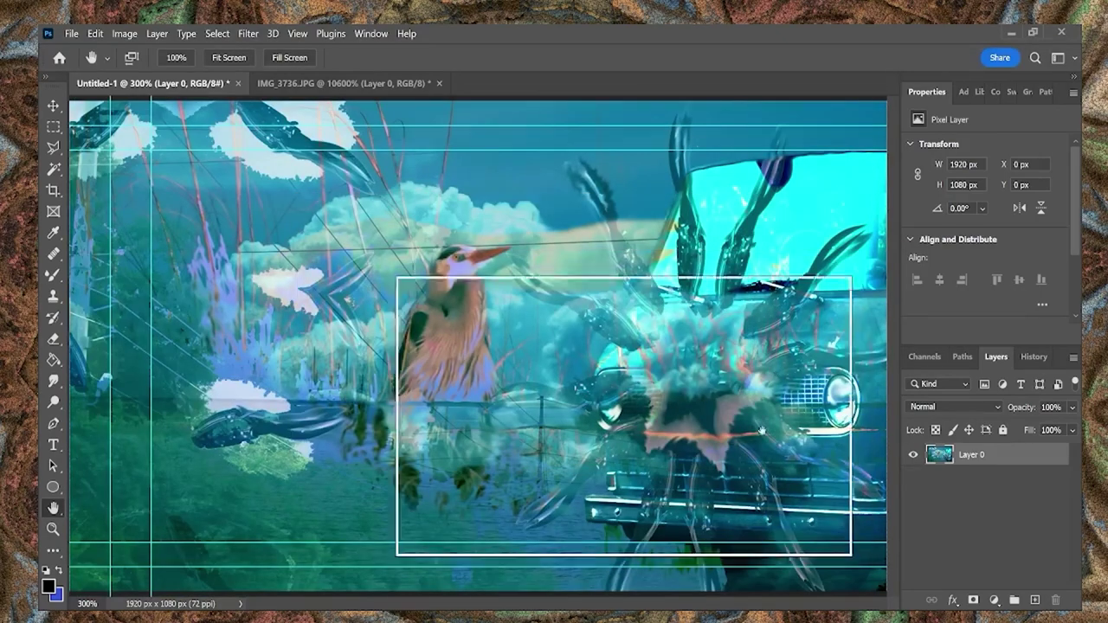
- Smear the green patch and streaky shape toward the bumper, then zoom out
left_click_drag(719, 276, 762, 375)
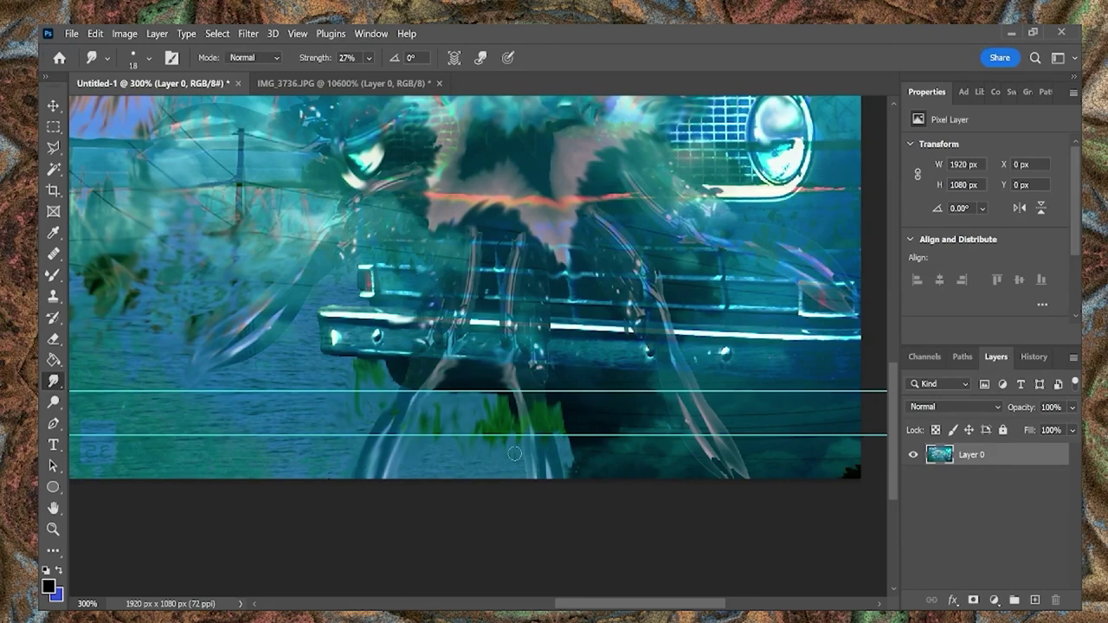
left_click_drag(554, 404, 492, 449)
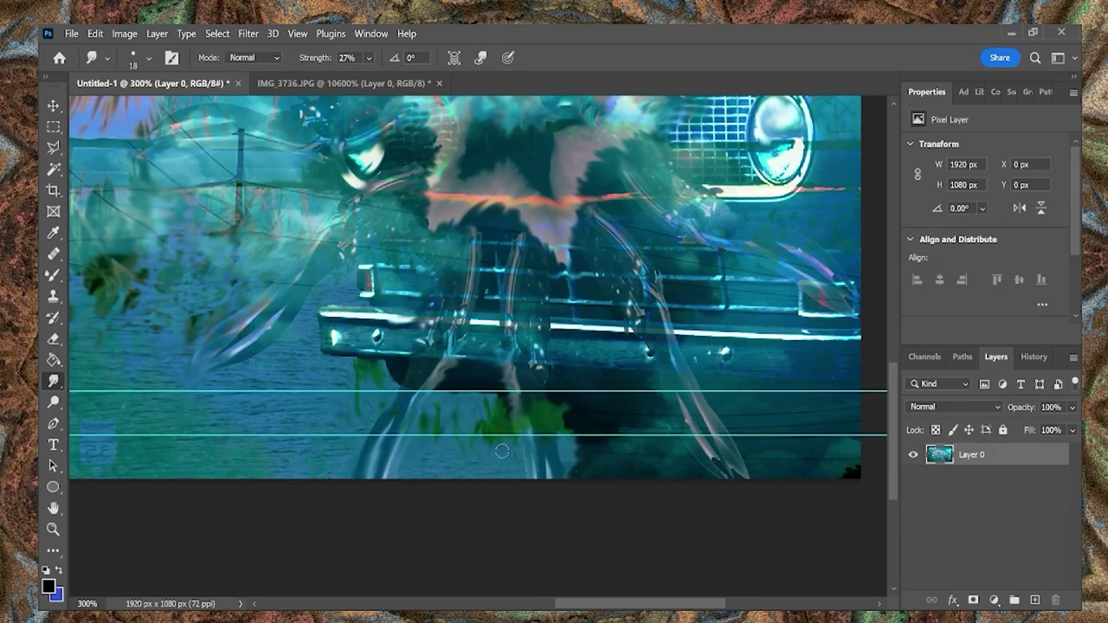
left_click_drag(744, 472, 651, 363)
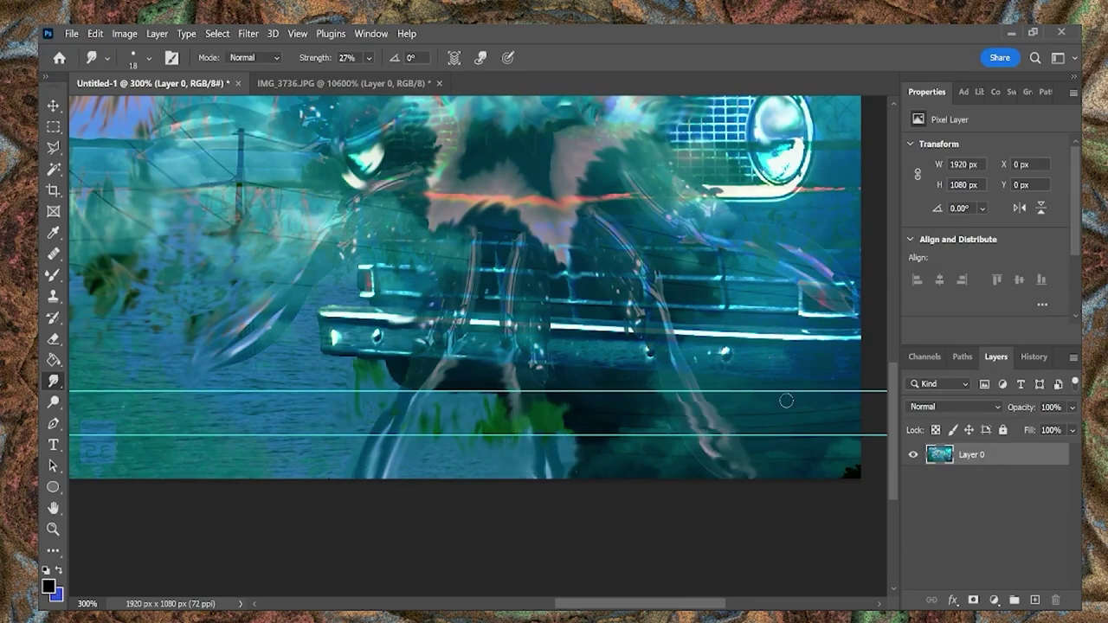
scroll(659, 426, "up", 2)
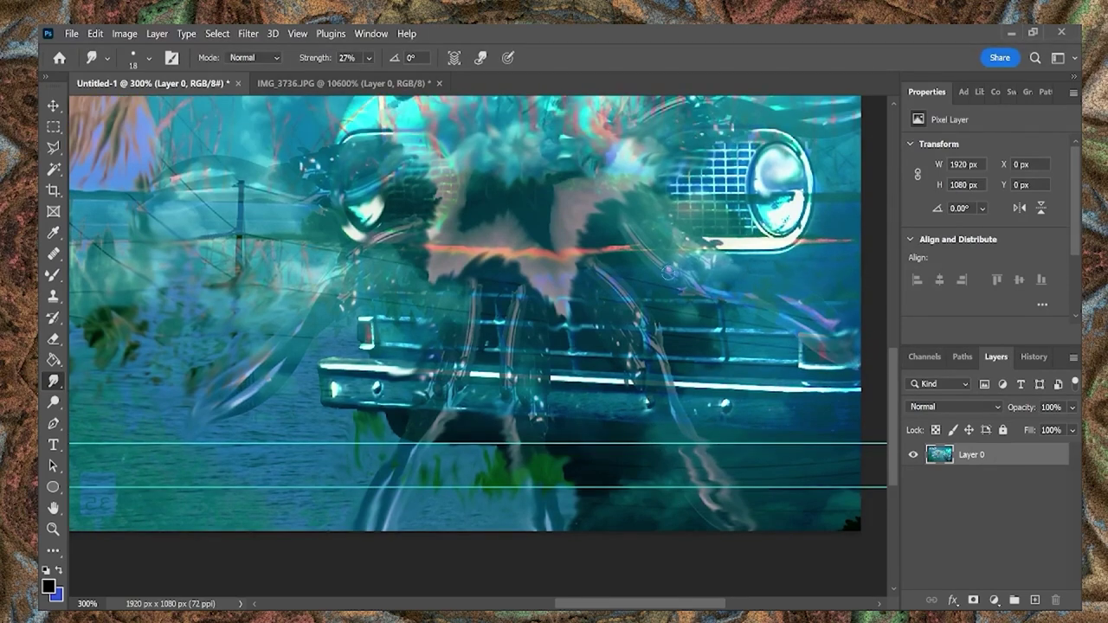
key("z")
left_click(748, 448, "alt")
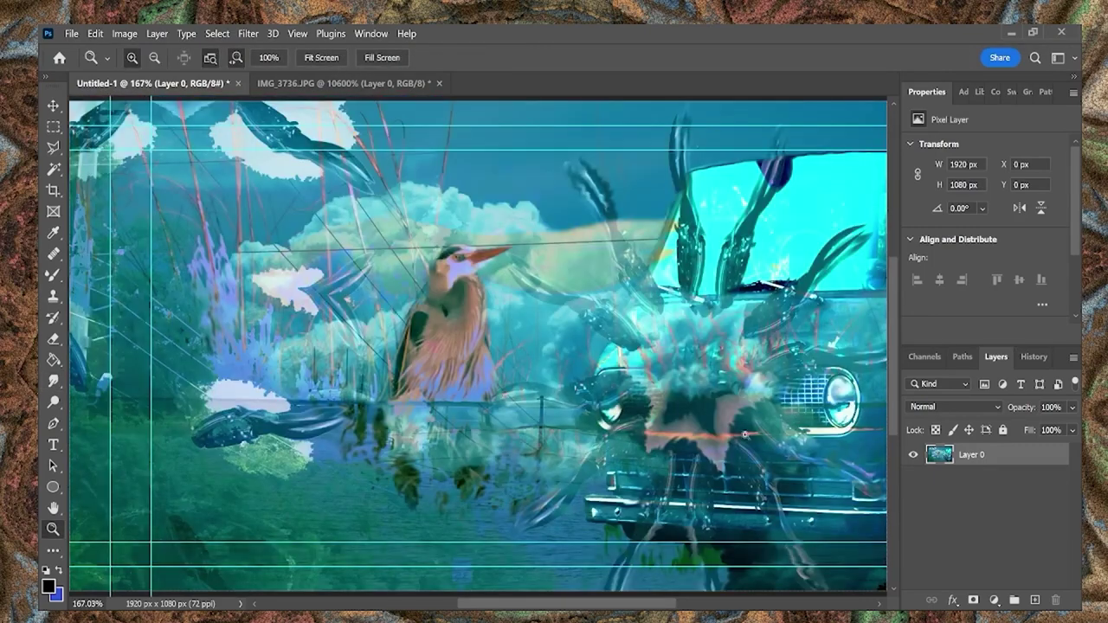
- Zoom in on the upper-left foliage and return to the Smudge tool
left_click(245, 424)
scroll(523, 550, "left", 3)
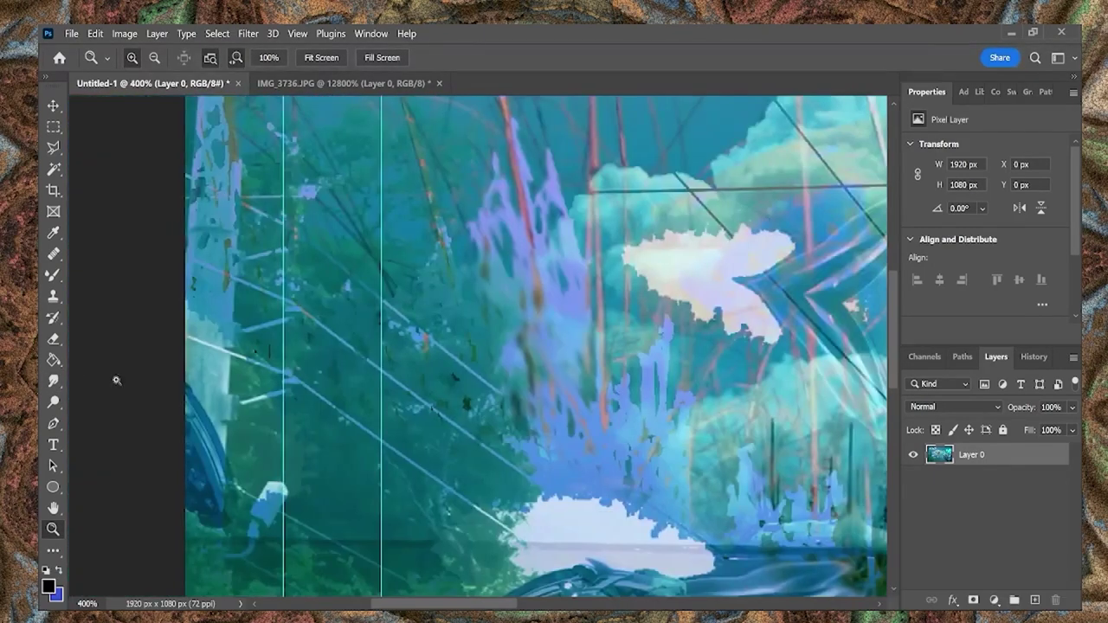
key("r")
- Smudge the foliage beside the cloud patch, the lower foliage and the blue blob
left_click_drag(381, 354, 484, 365)
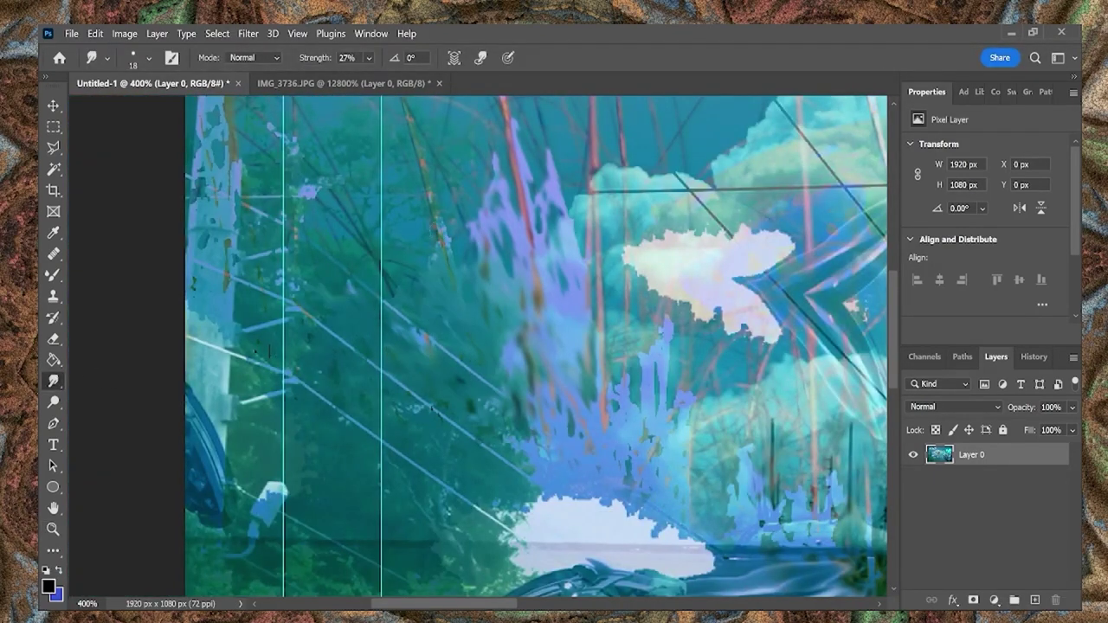
left_click_drag(450, 431, 402, 410)
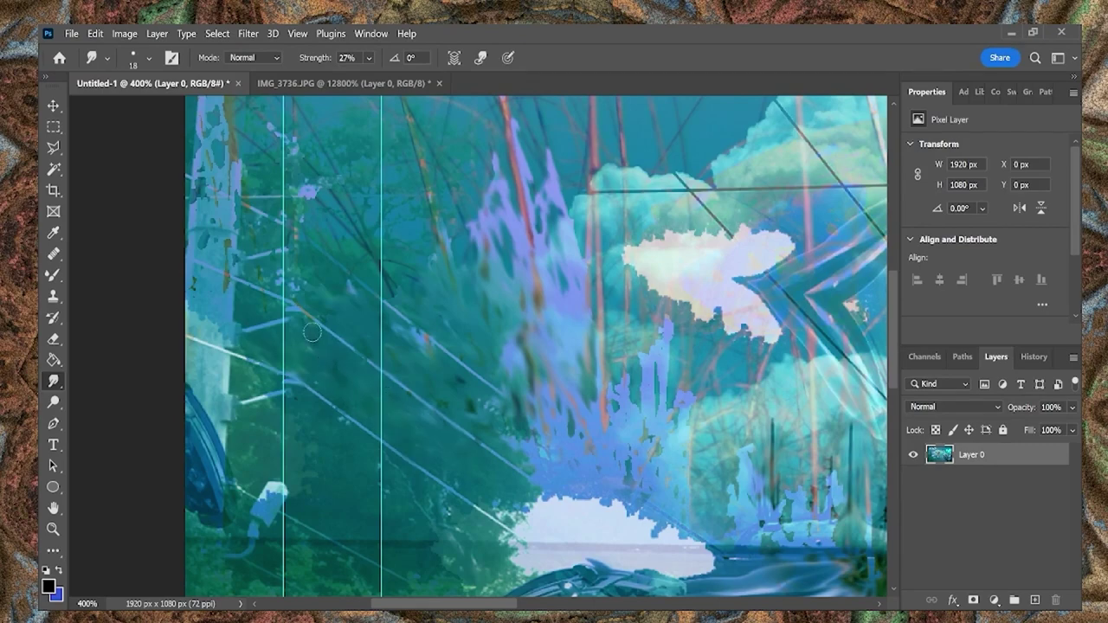
left_click_drag(310, 198, 272, 175)
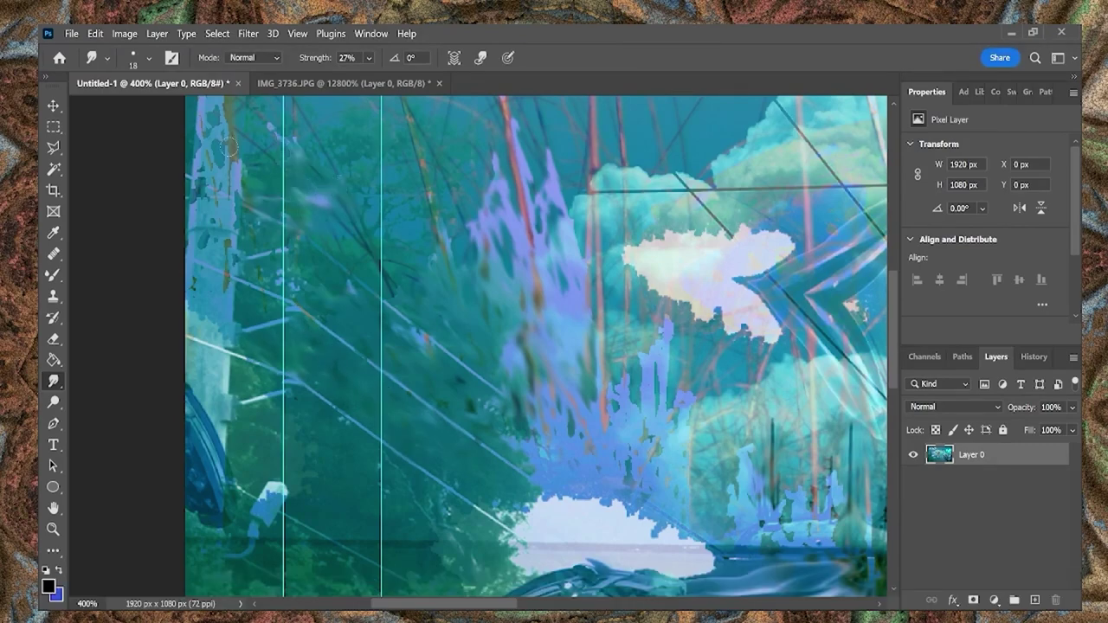
scroll(277, 216, "up", 5)
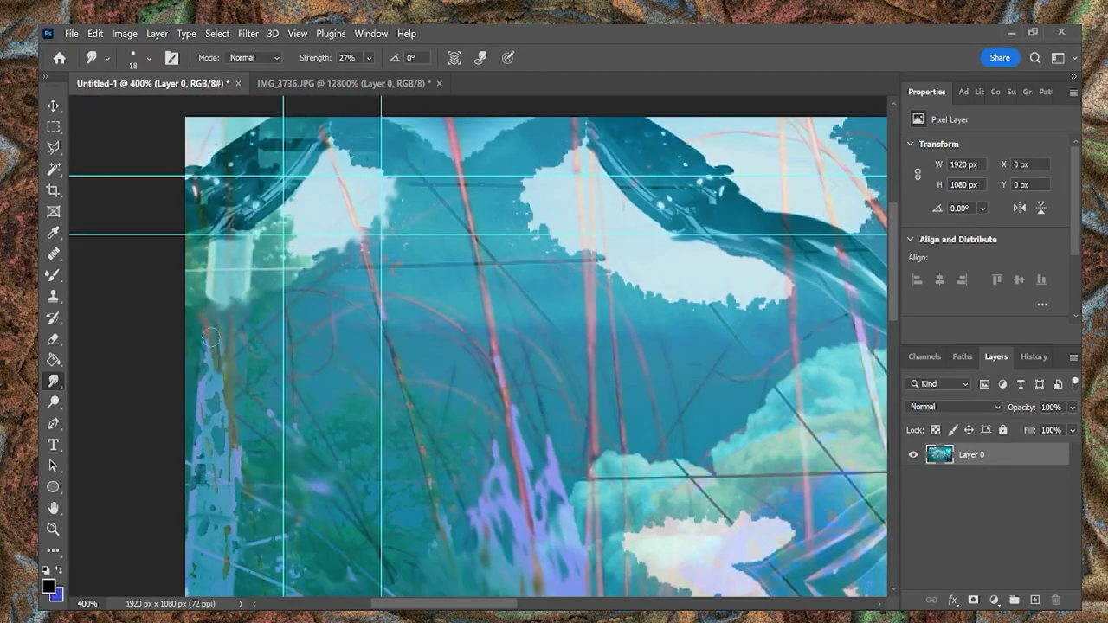
scroll(212, 342, "down", 1)
scroll(216, 415, "down", 2)
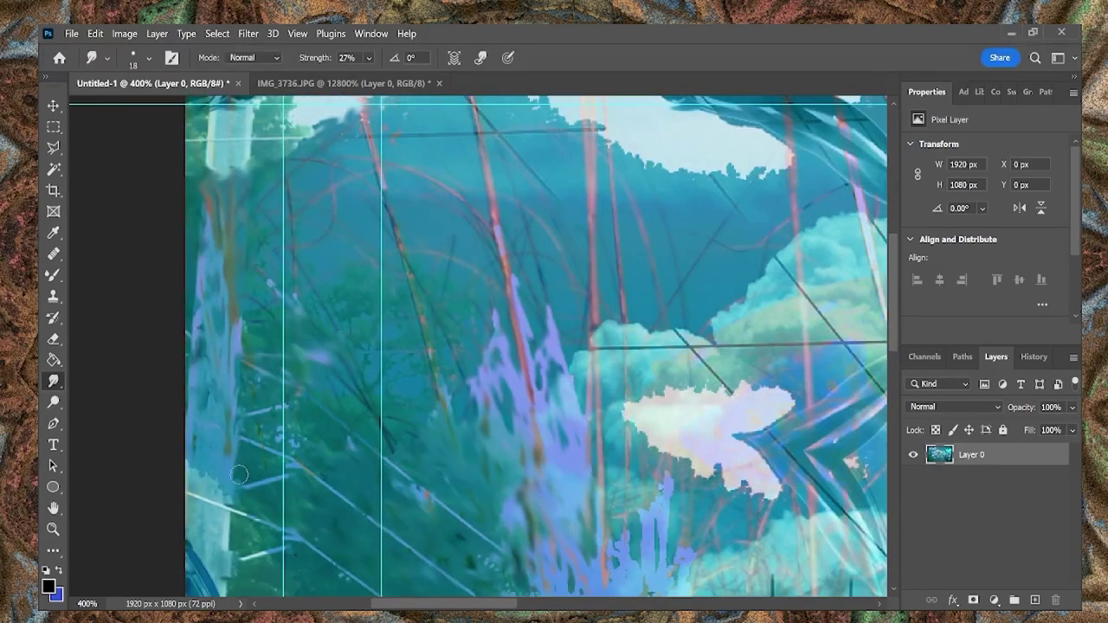
scroll(212, 424, "down", 1)
scroll(212, 433, "down", 3)
left_click_drag(236, 251, 291, 244)
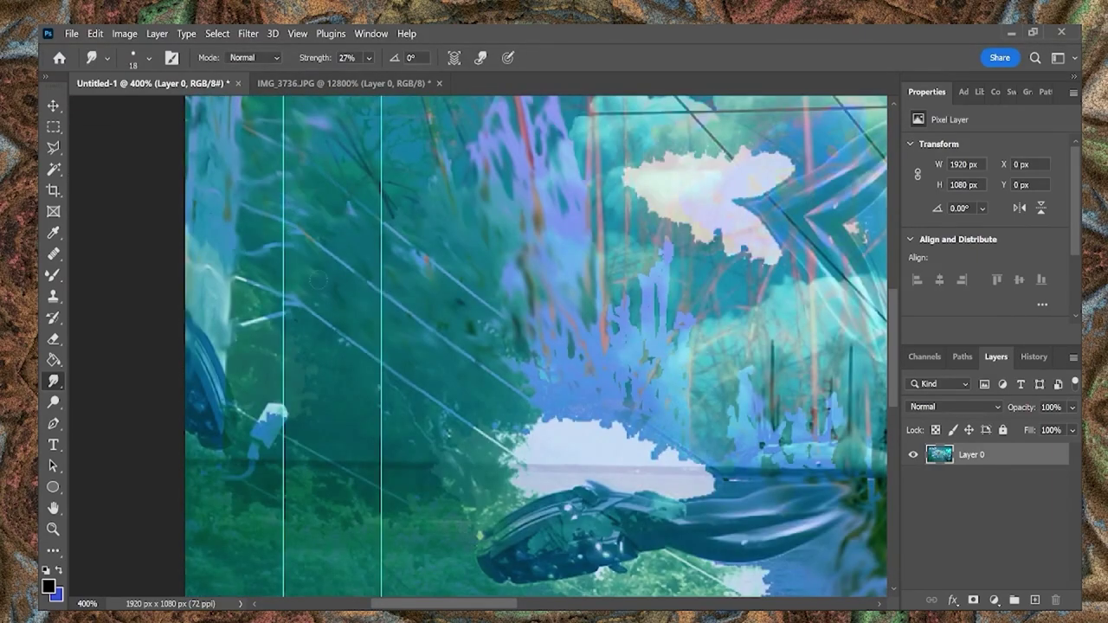